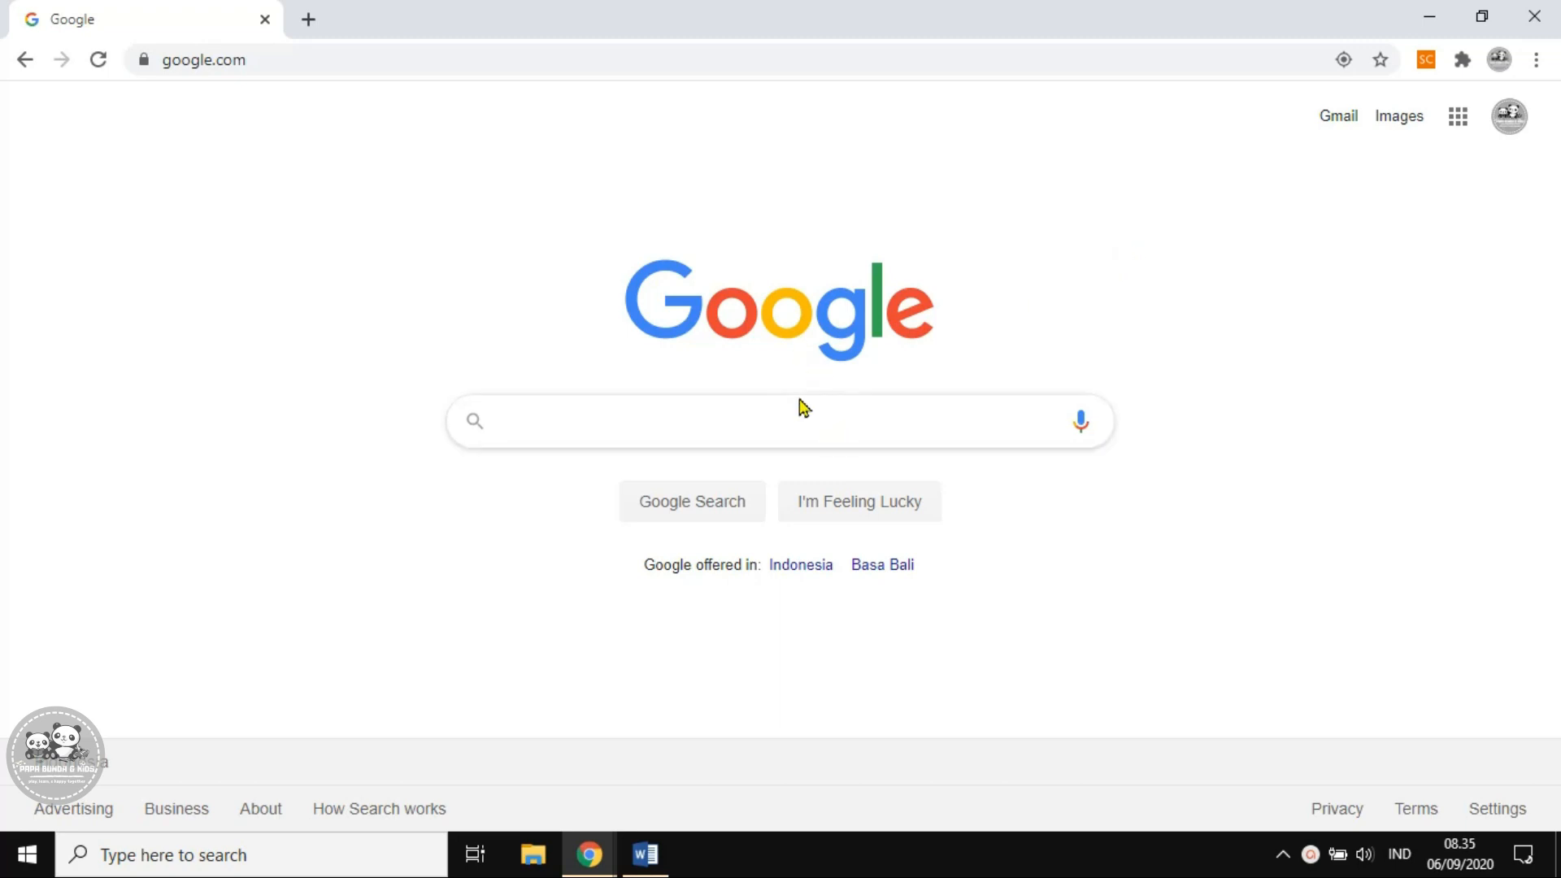
# Search Google for 'app inventor', open the MIT App Inventor site and choose Create Apps!
pyautogui.write('app inventor')
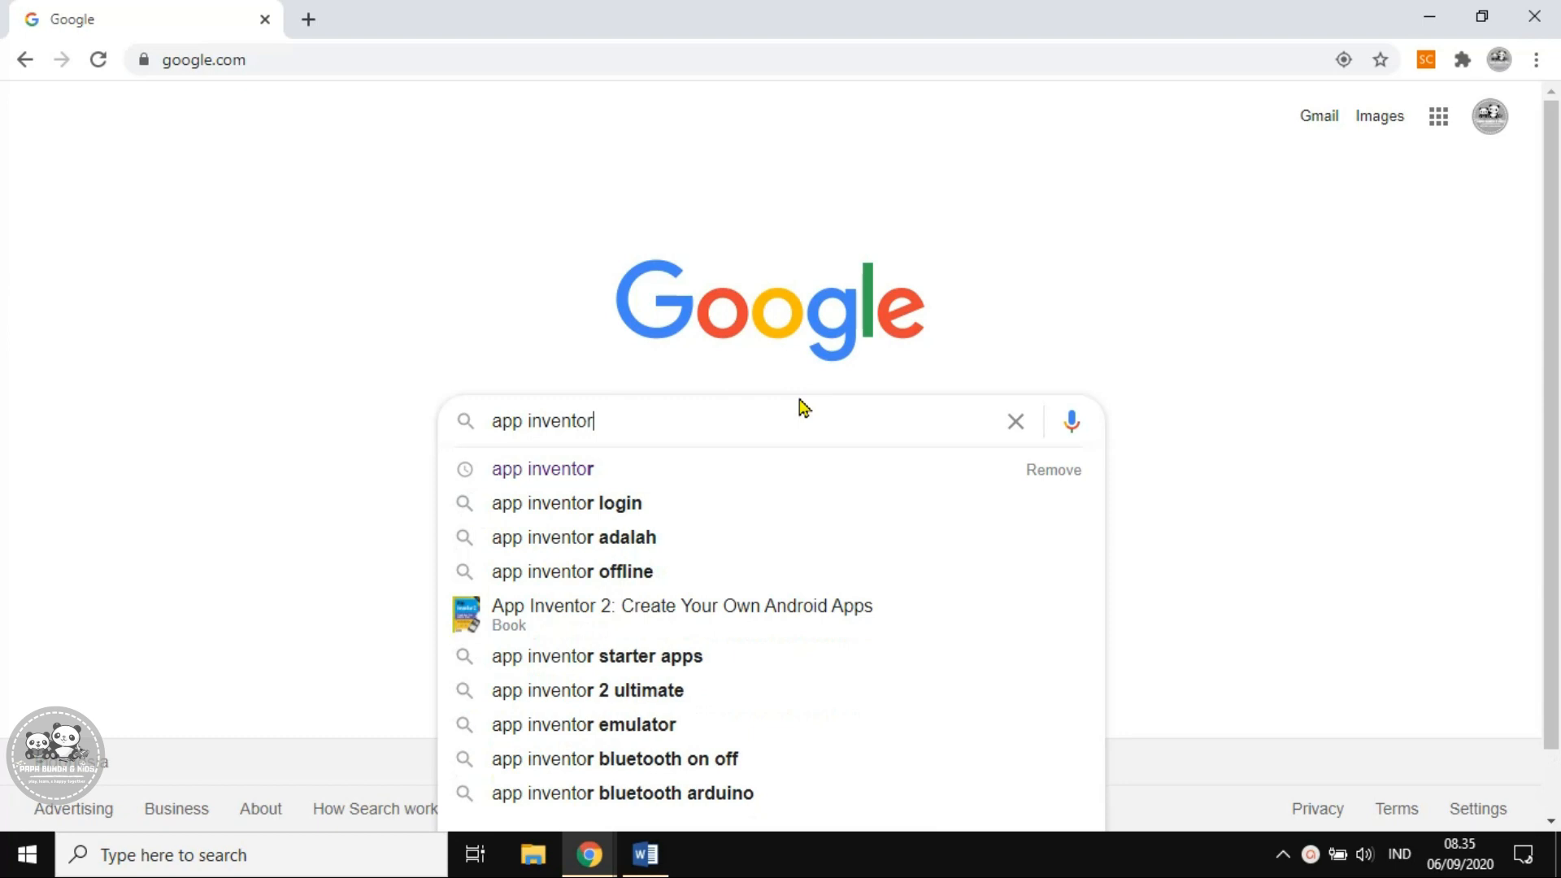
pyautogui.press('Return')
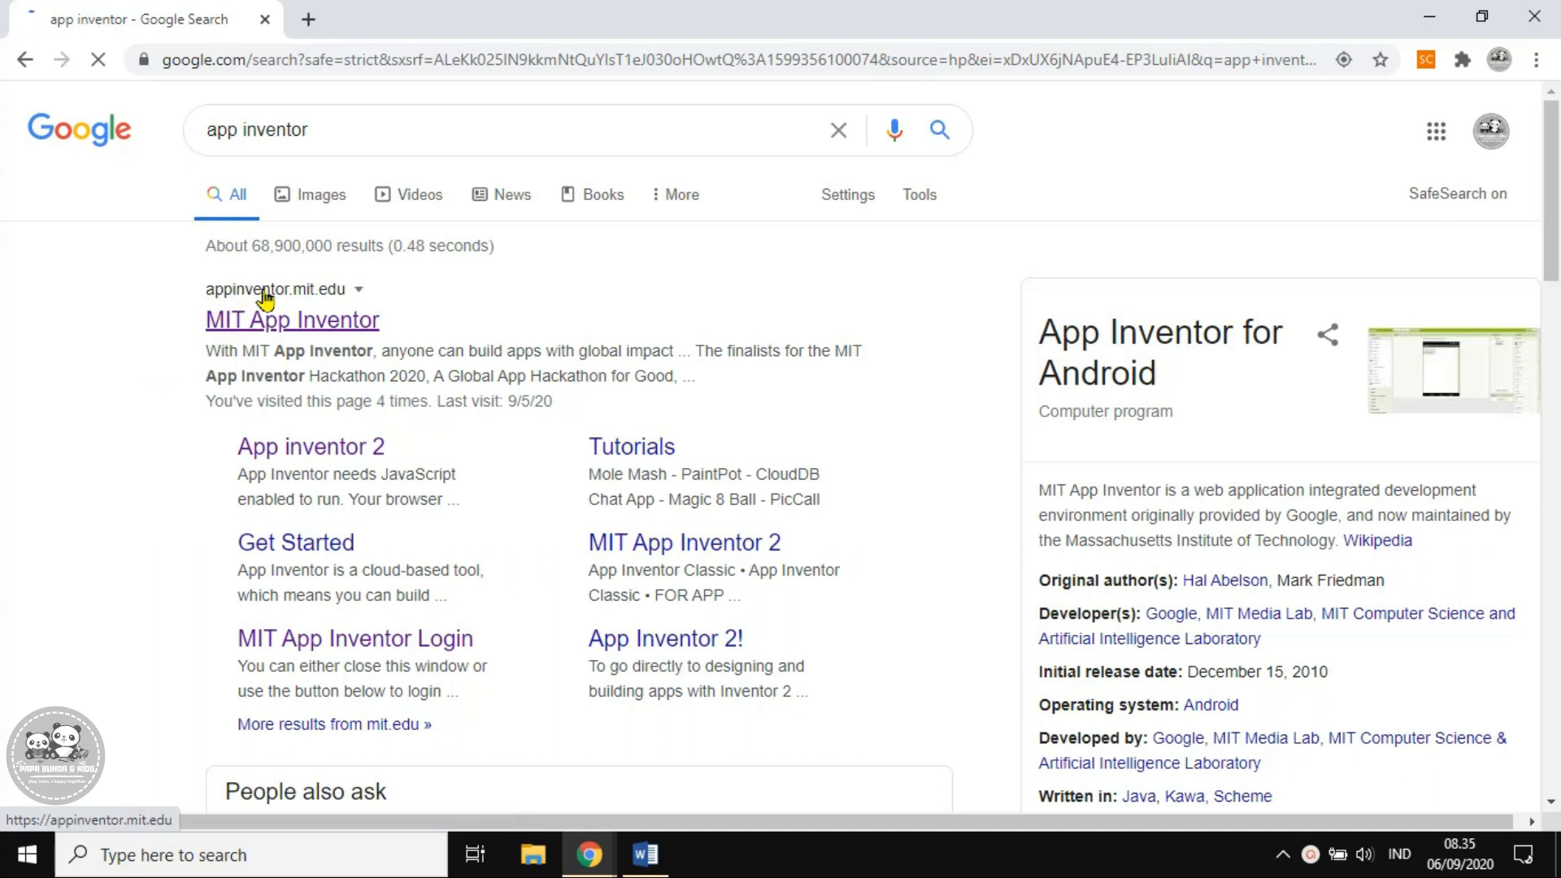
pyautogui.click(297, 331)
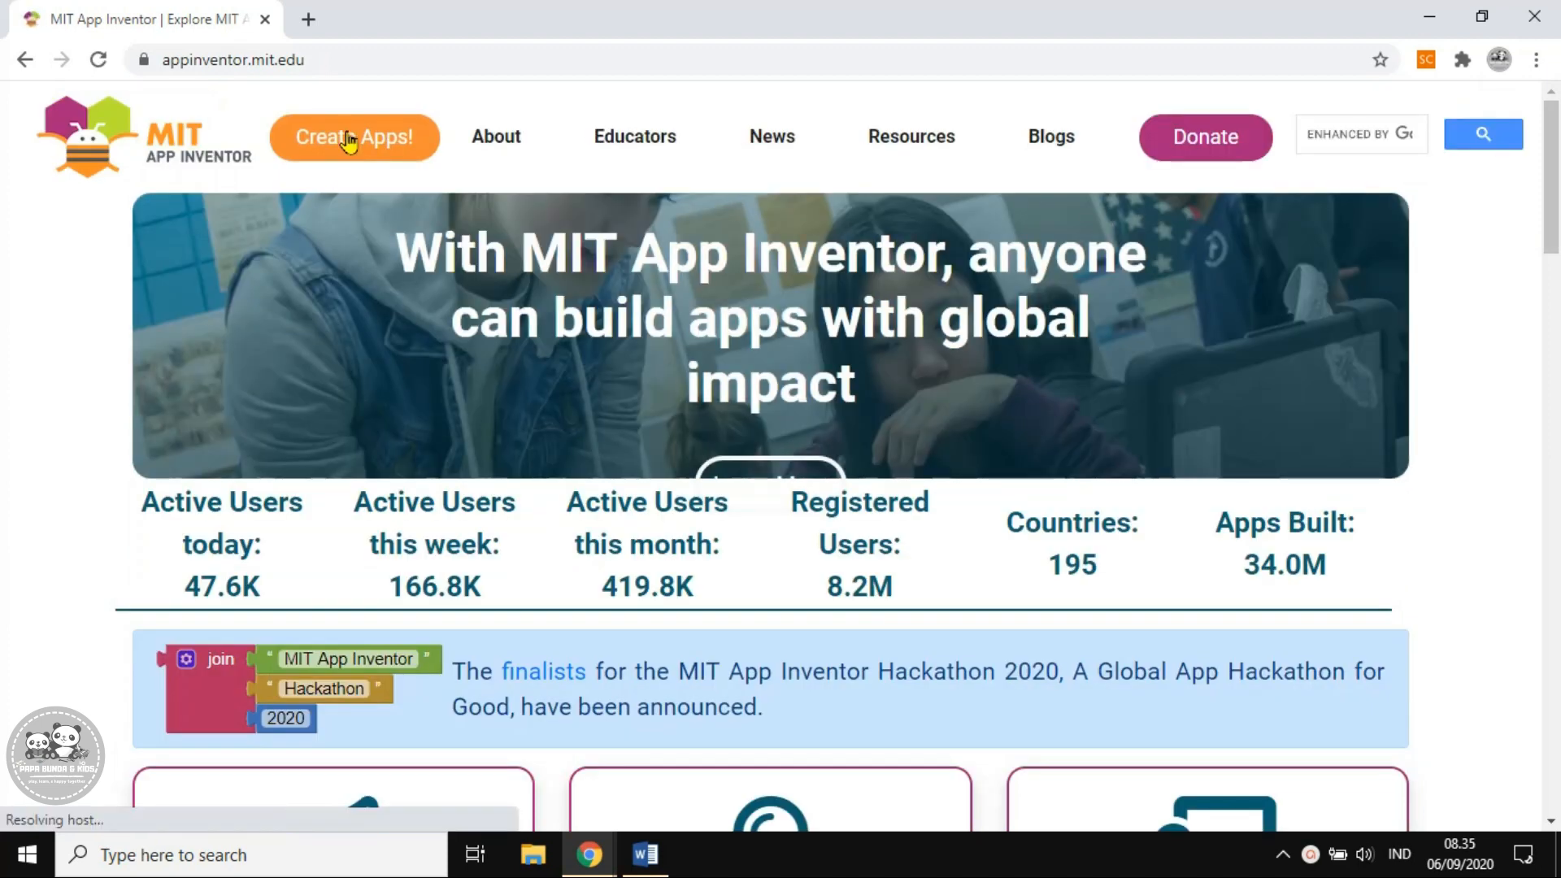
pyautogui.click(366, 139)
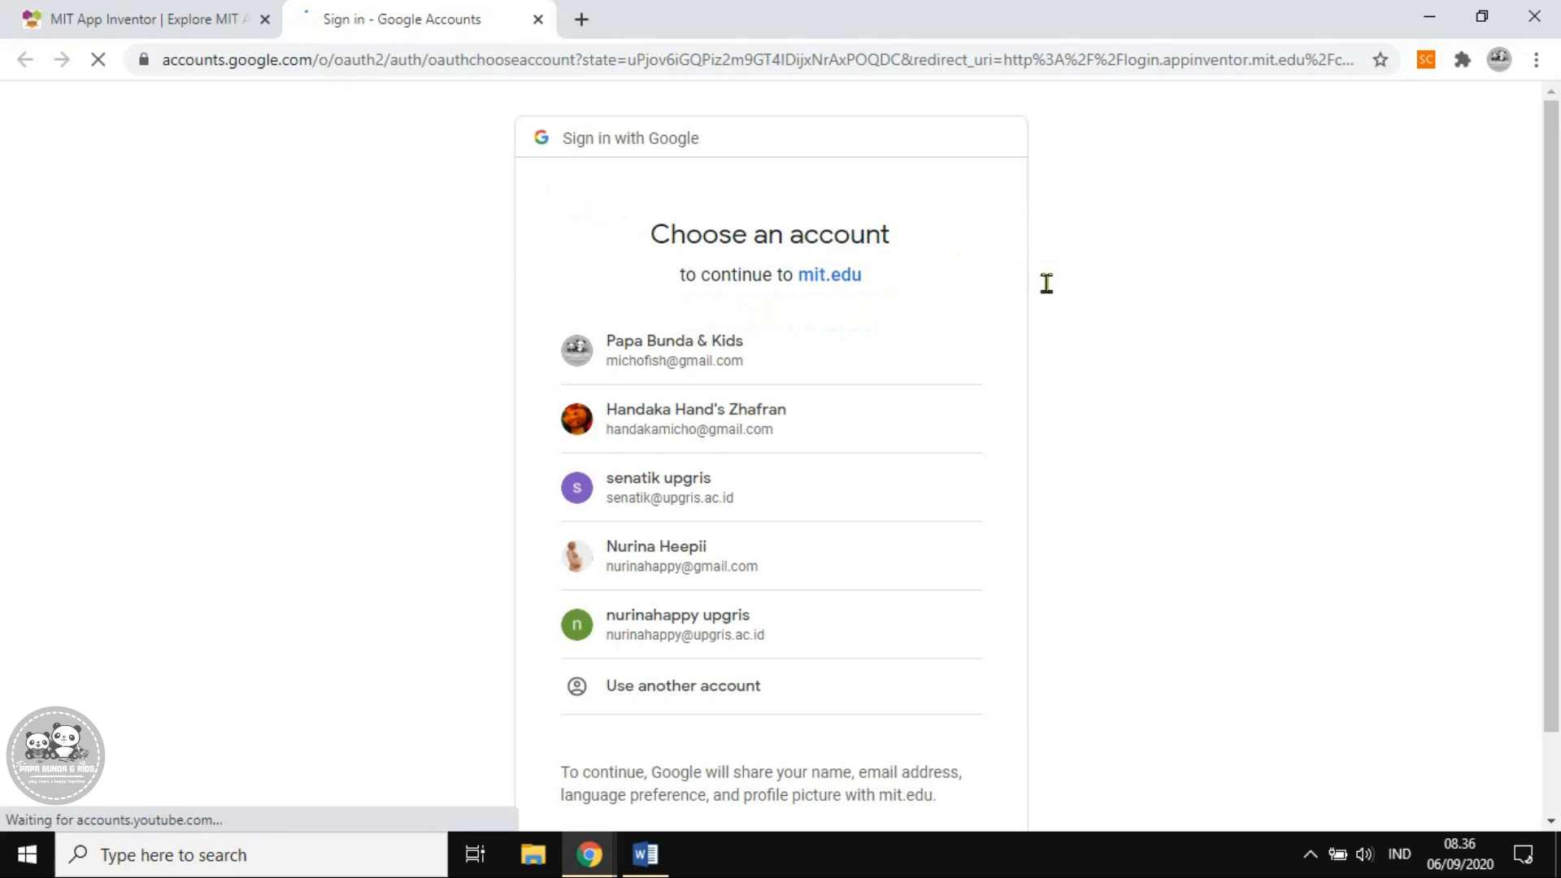
# Sign in with the Google account, accept the terms of service, and close both welcome dialogs
pyautogui.click(666, 630)
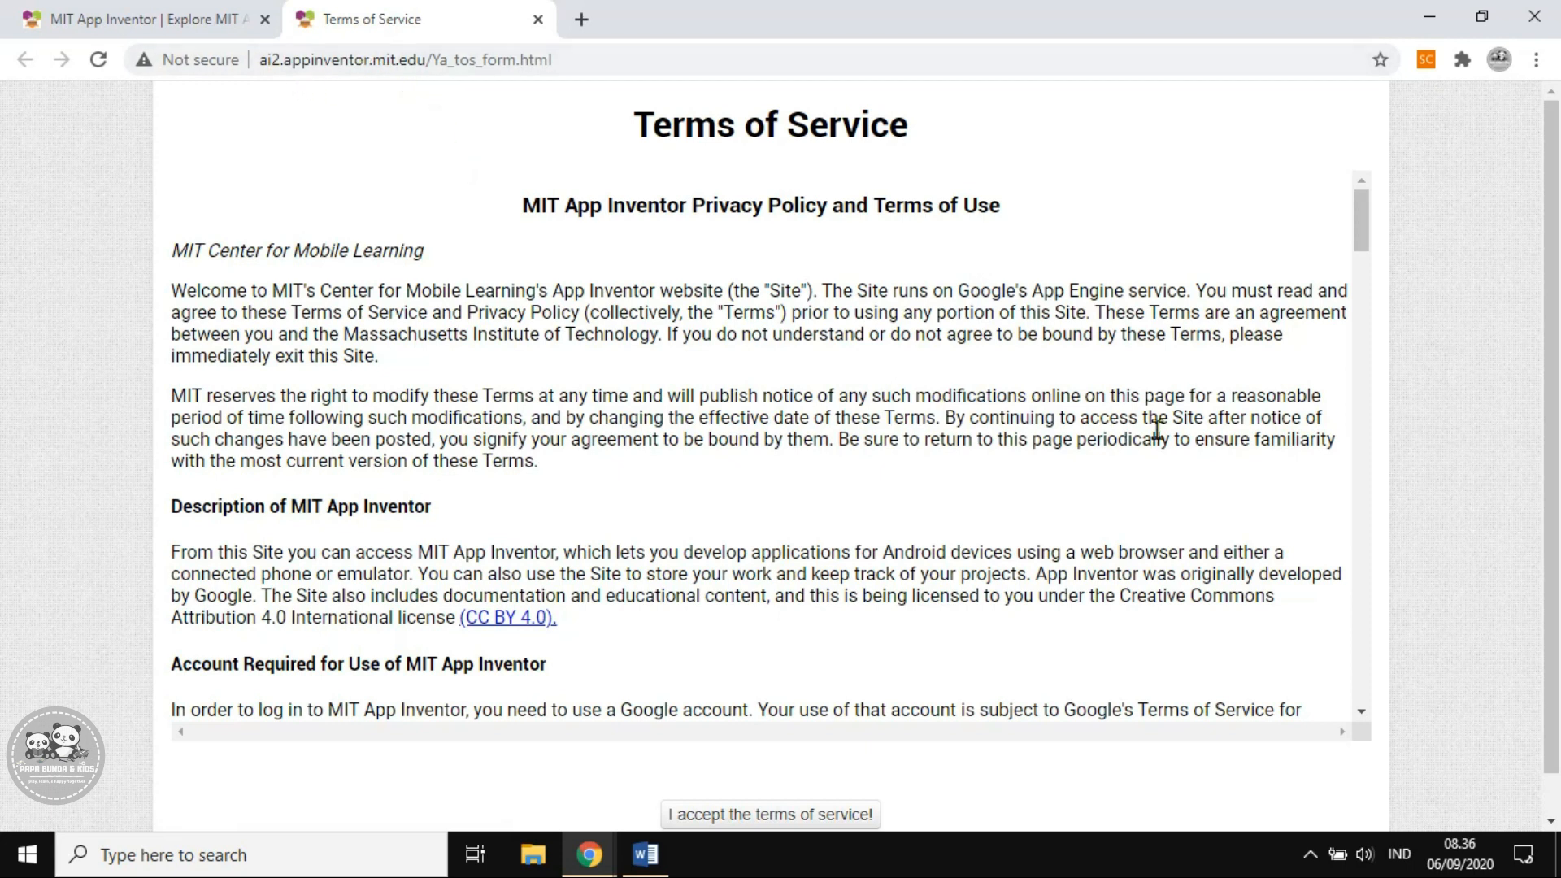
pyautogui.scroll(-5, 1186, 394)
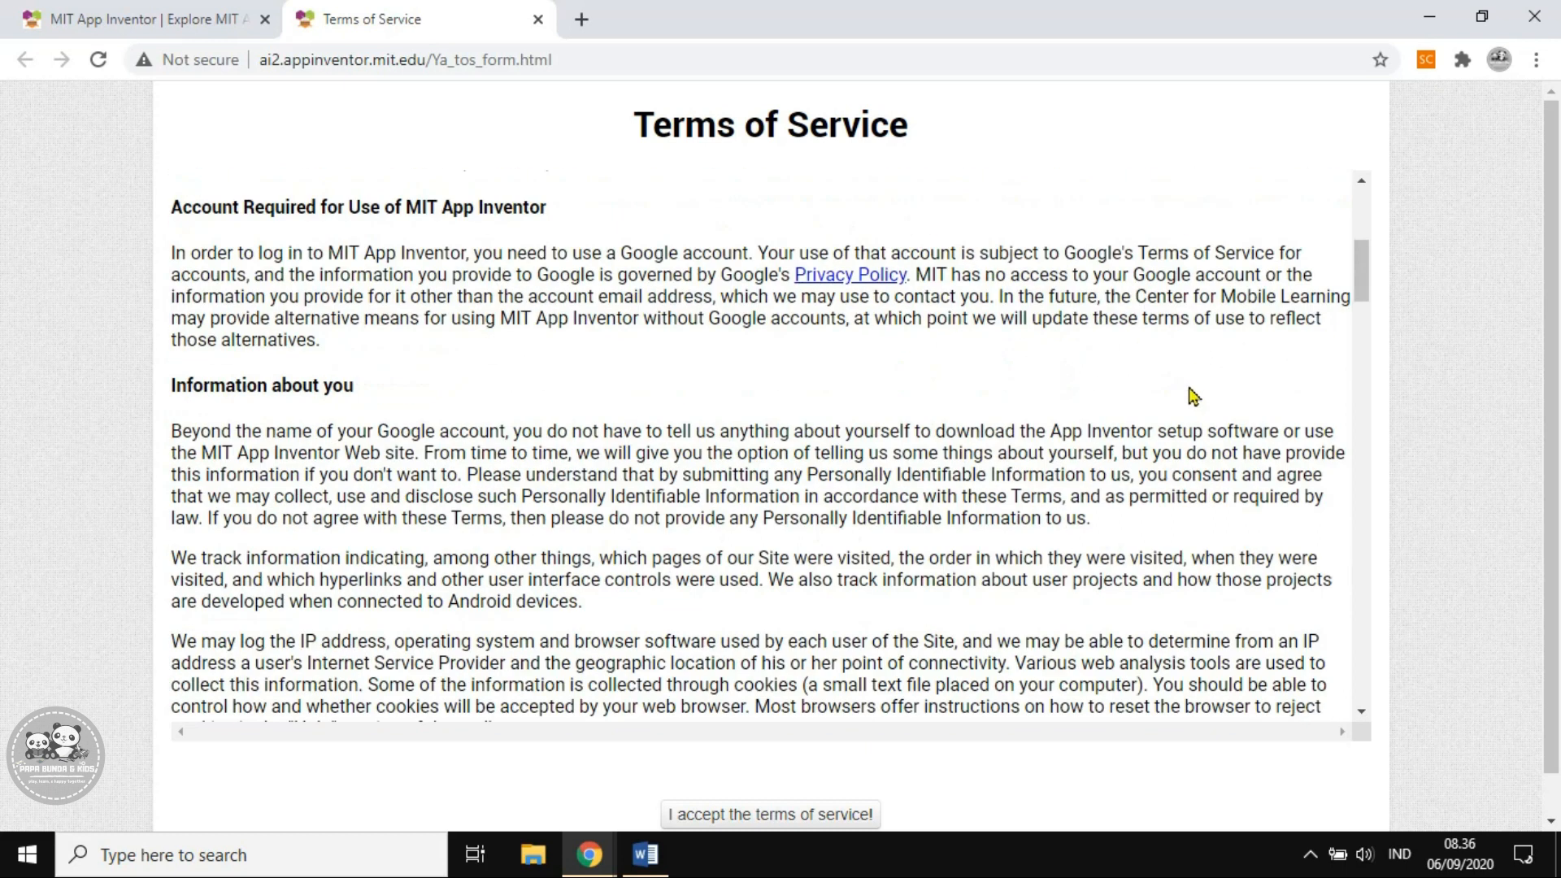
pyautogui.click(761, 816)
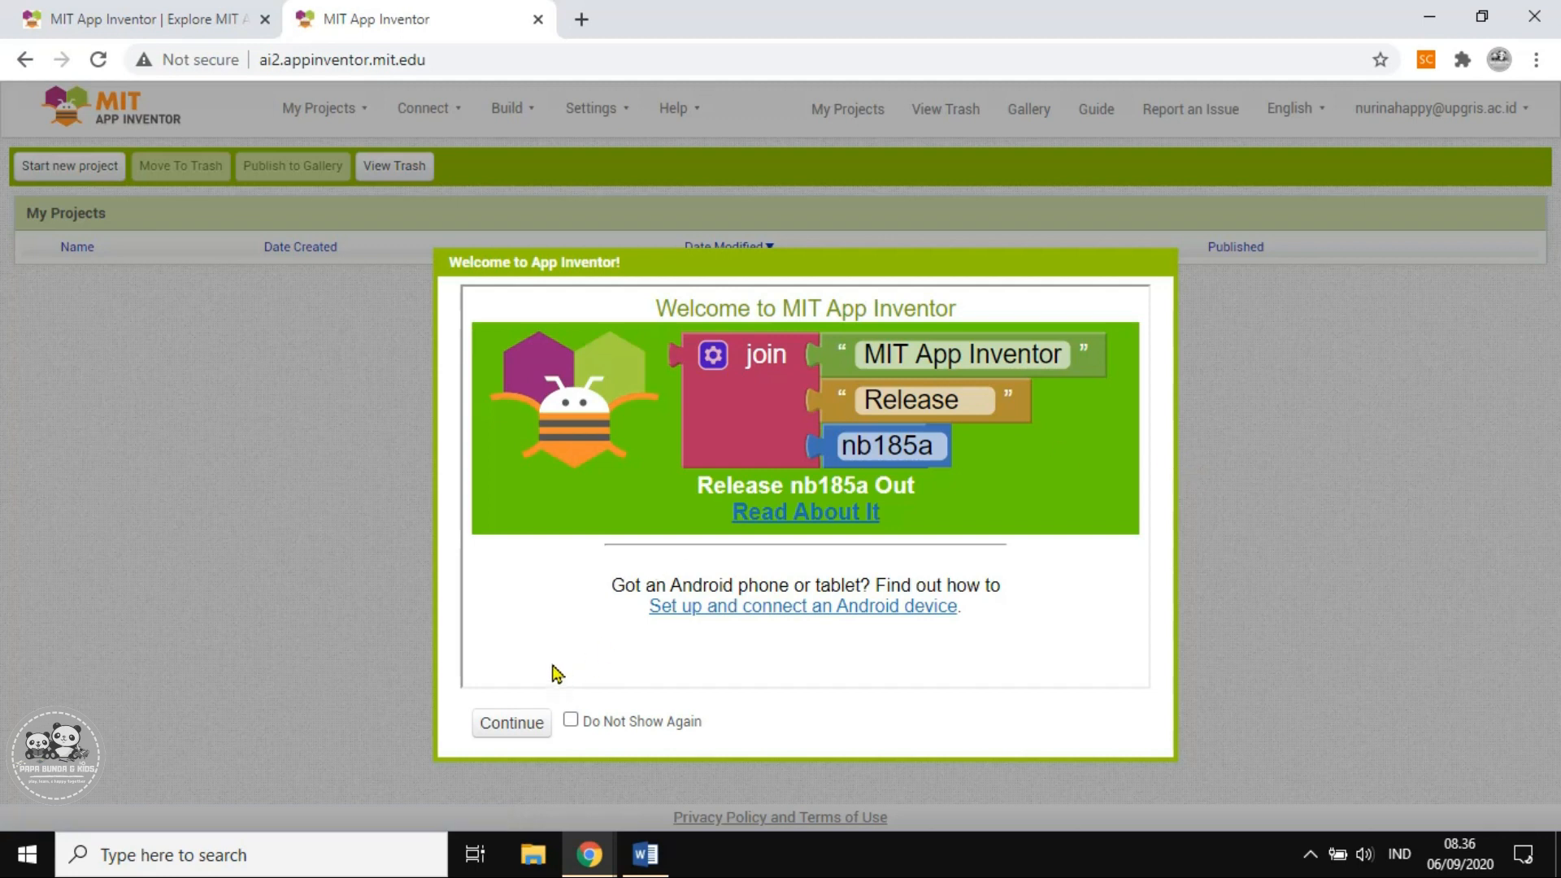
pyautogui.click(488, 724)
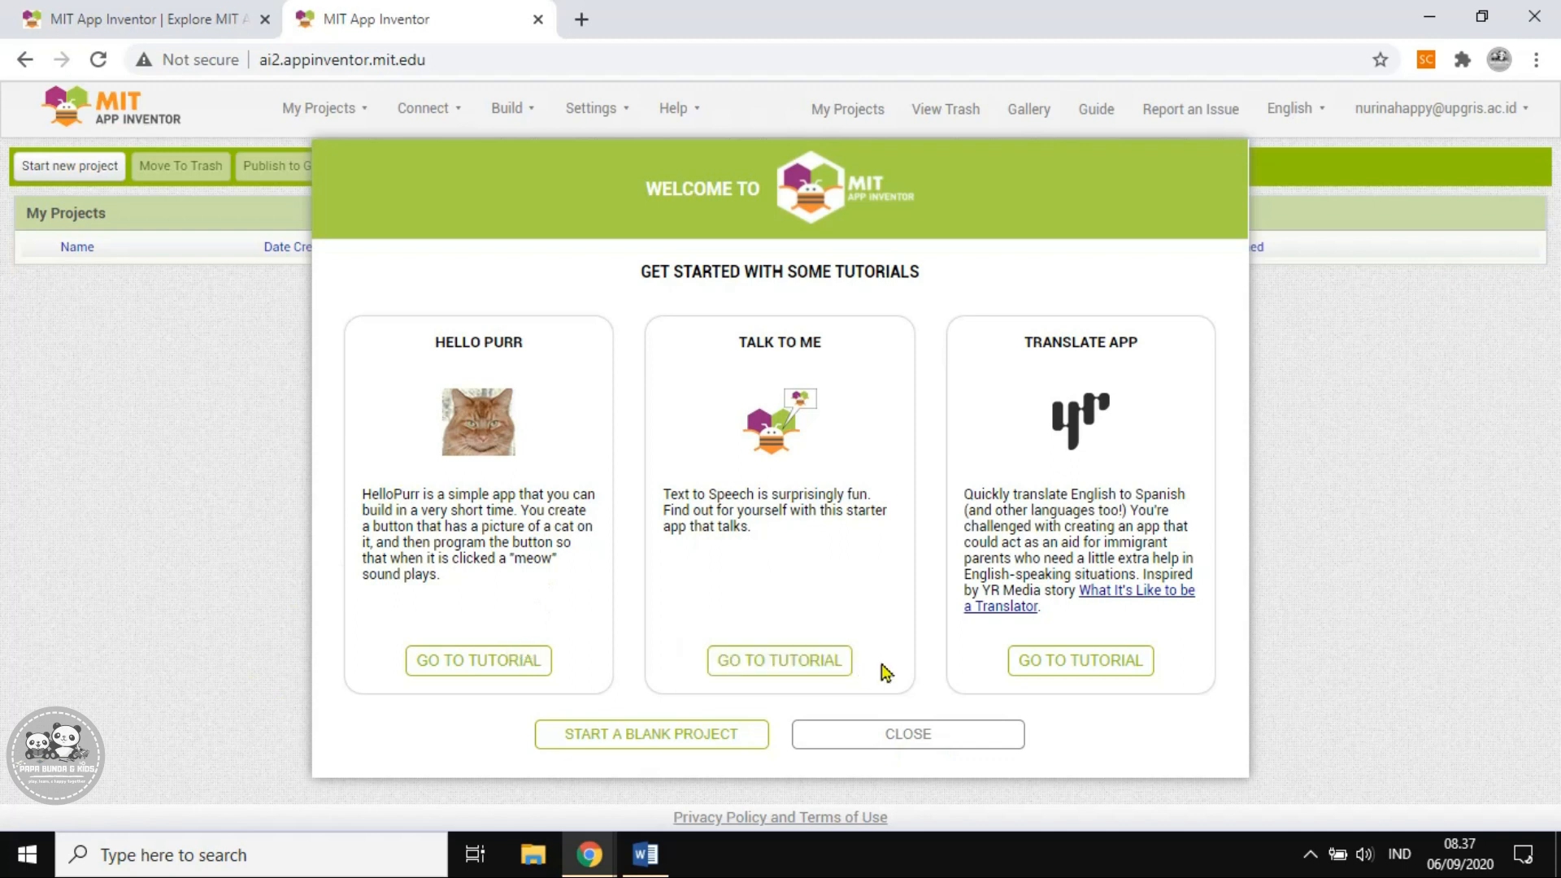
pyautogui.click(937, 750)
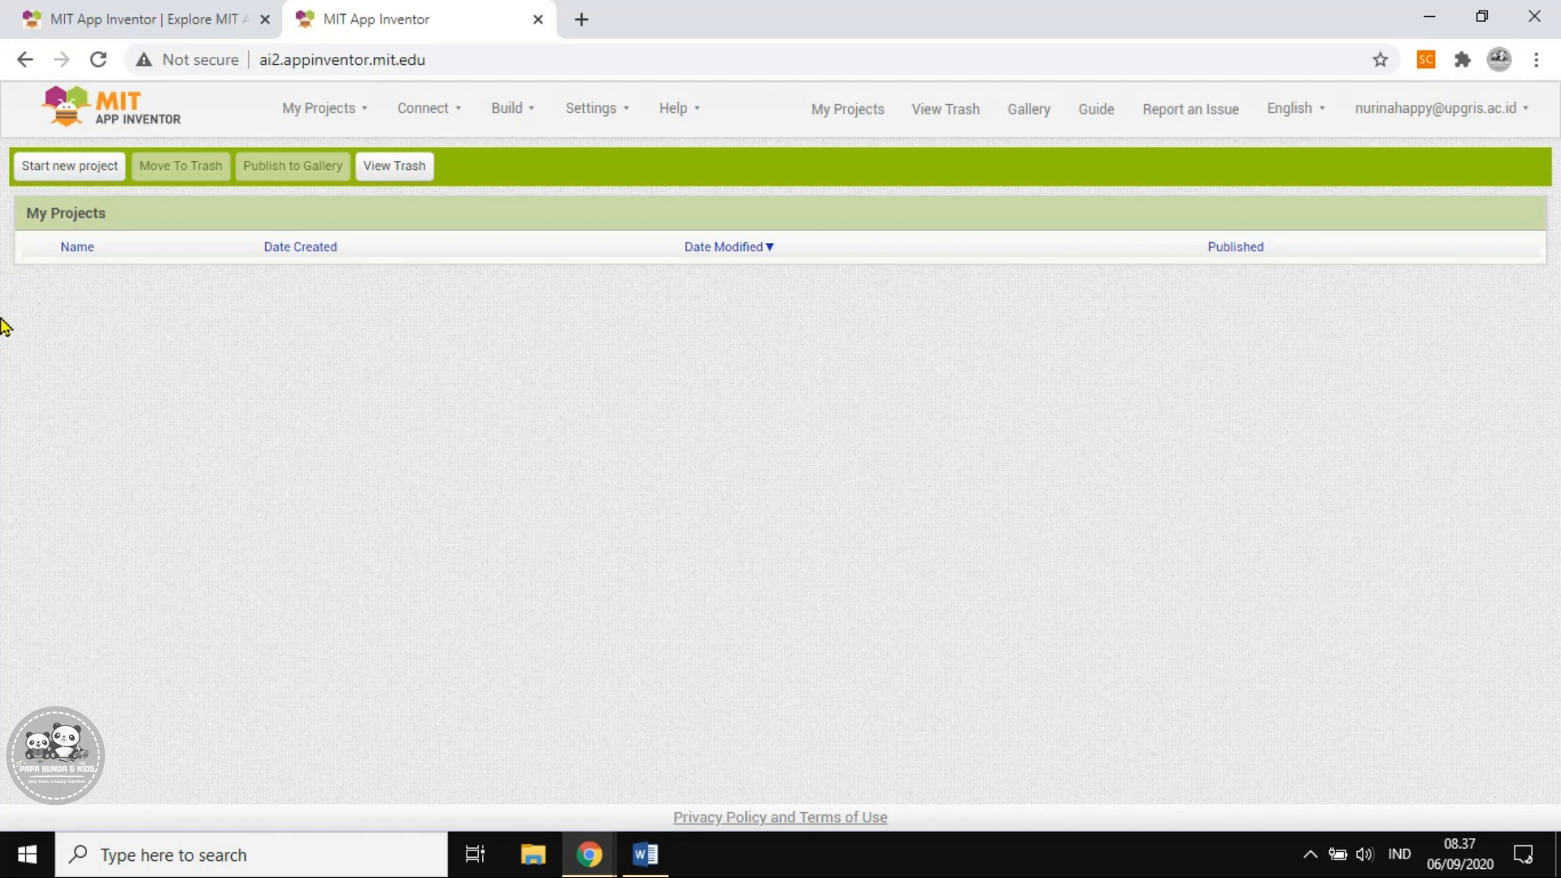
# Create a new project named tes1, then open a new browser tab
pyautogui.click(41, 173)
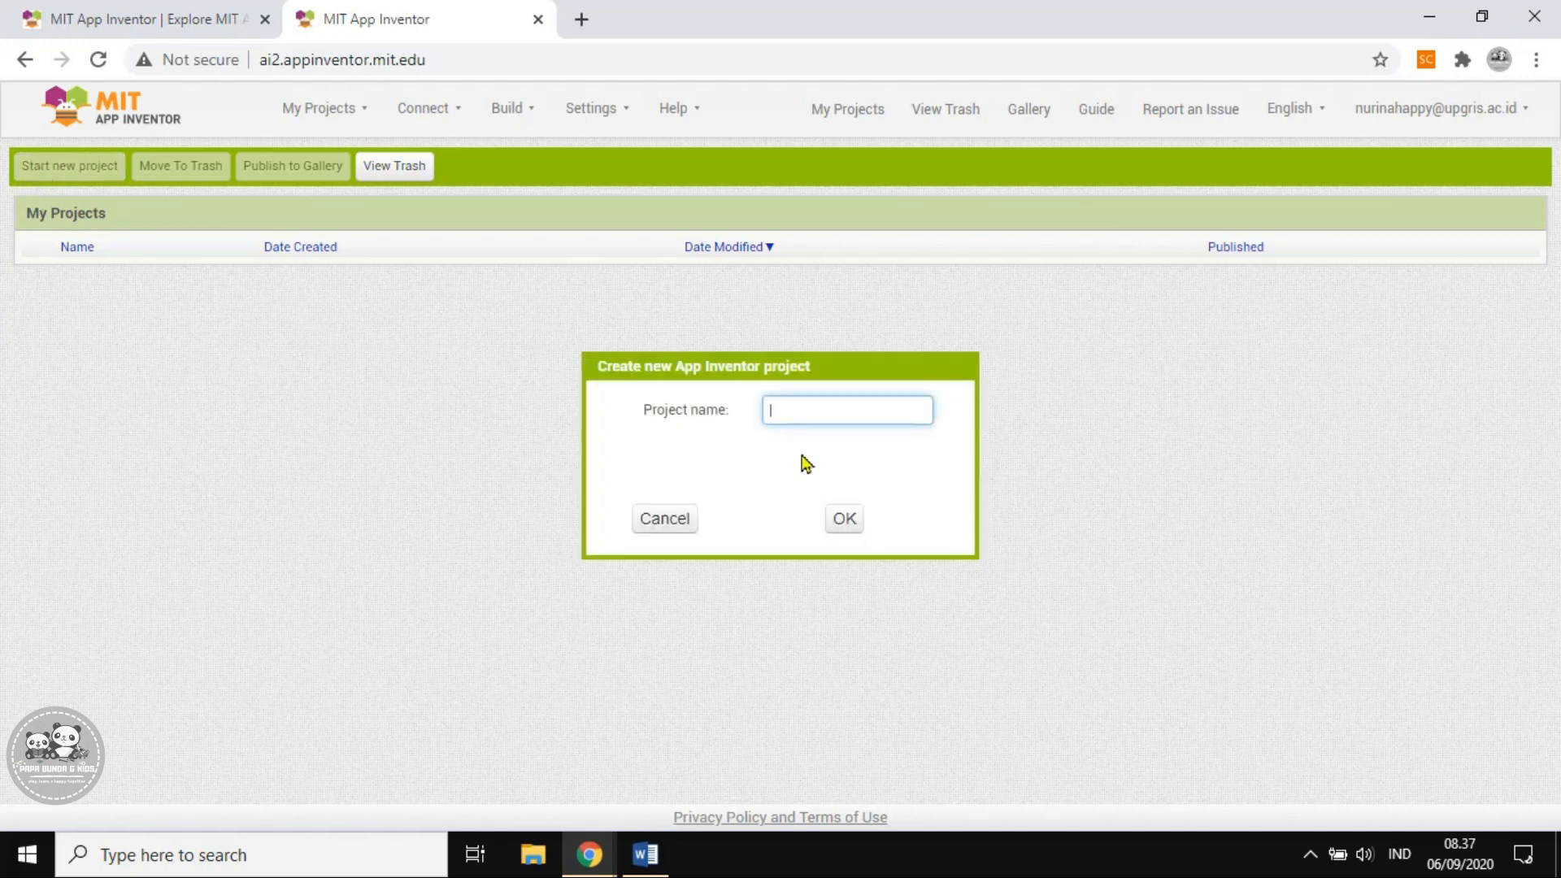
pyautogui.write('tes1')
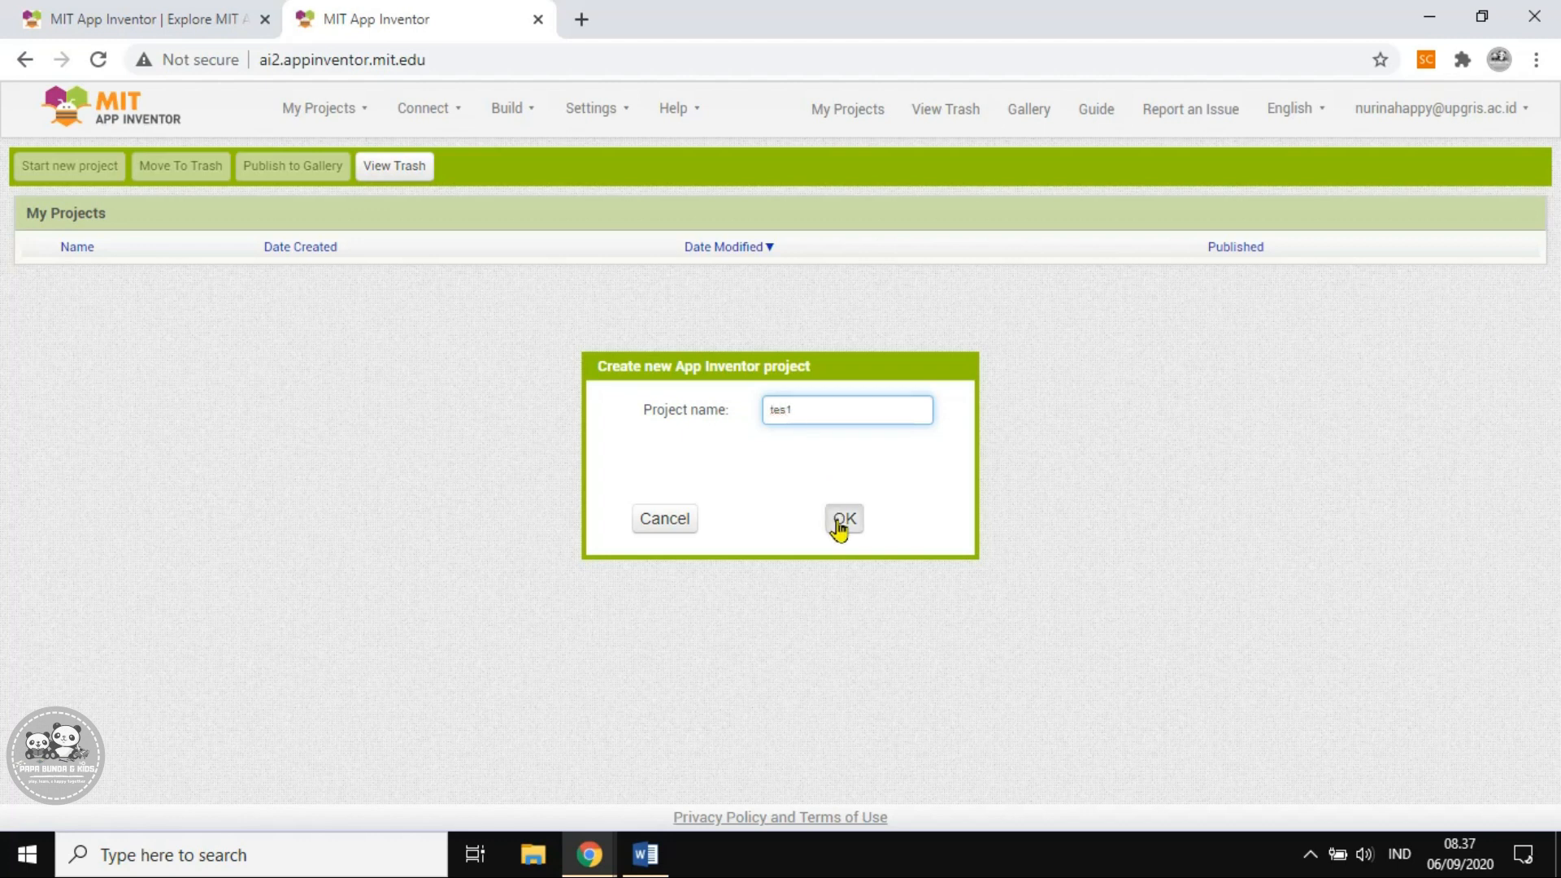
pyautogui.click(840, 524)
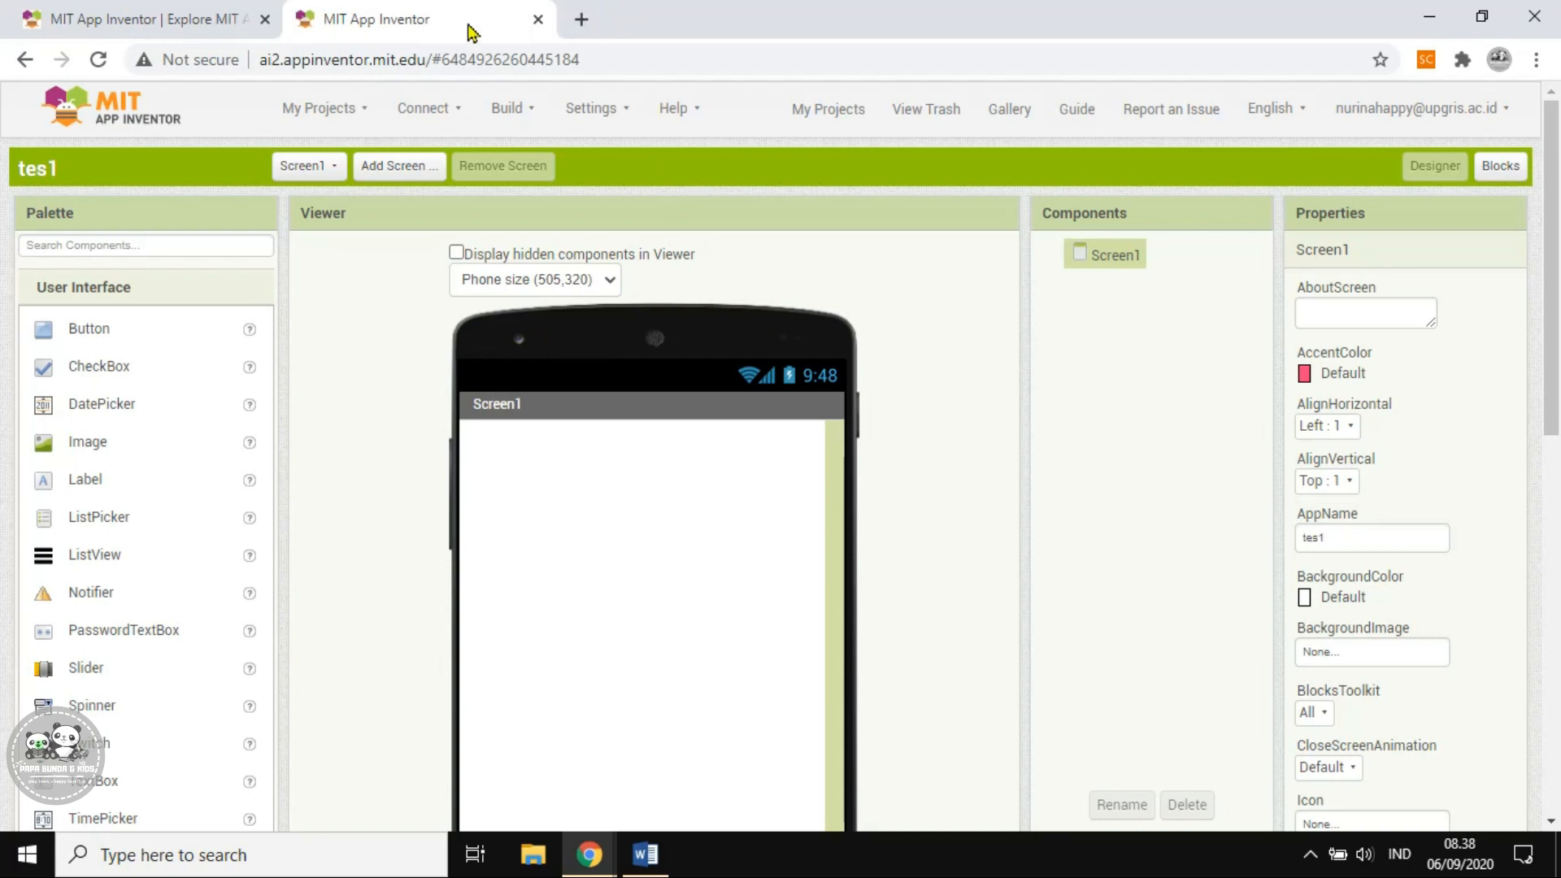
pyautogui.click(581, 19)
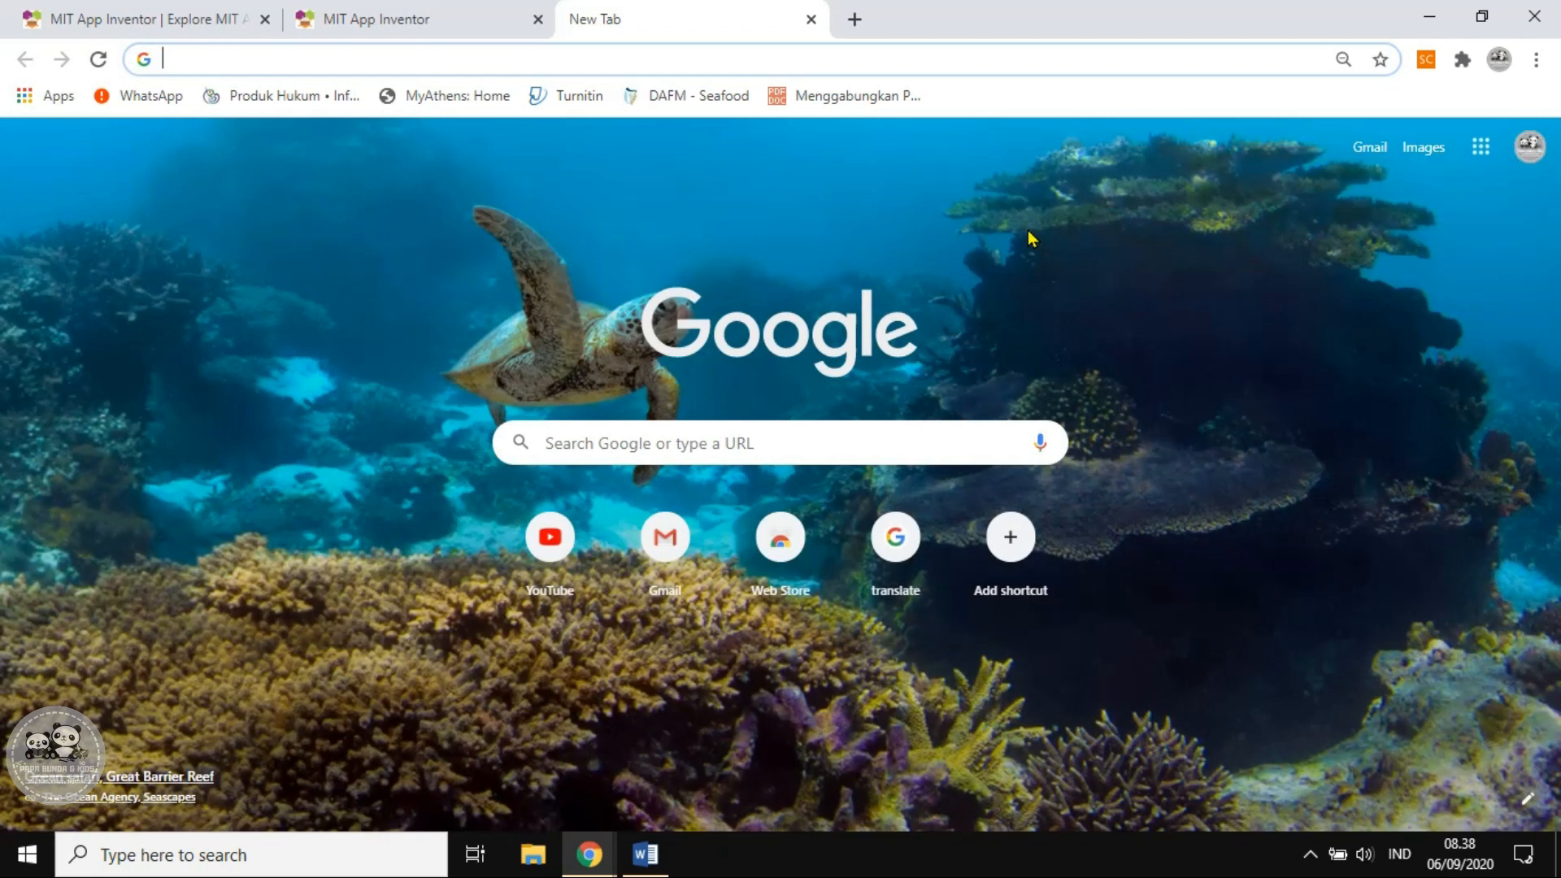
# Download the Java 8 Update 261 installer from java.com and start installing it
pyautogui.click(805, 433)
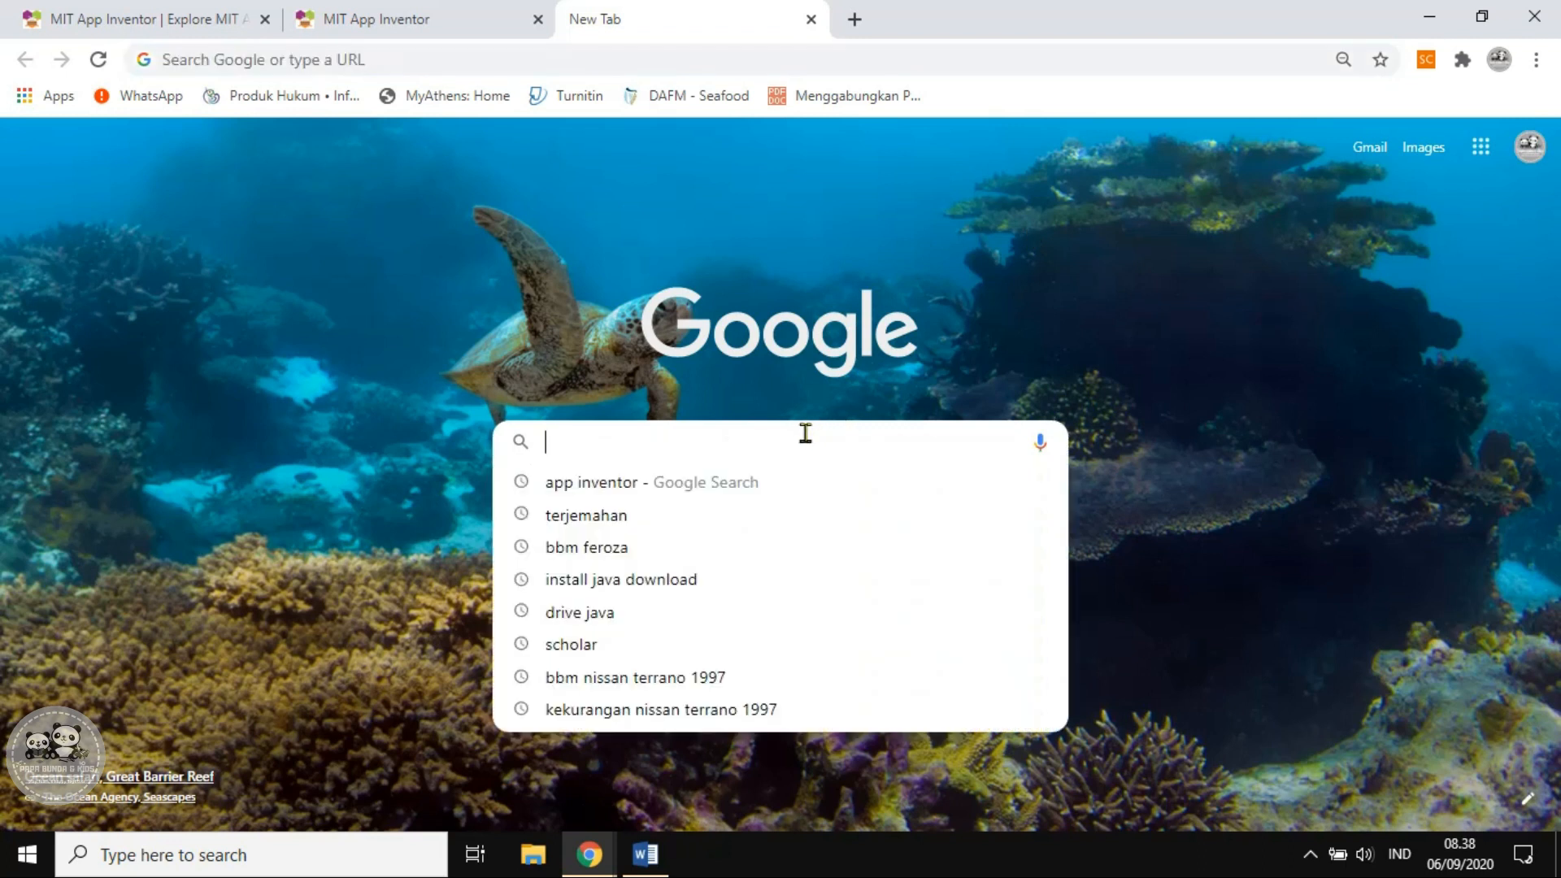
pyautogui.write('java.co')
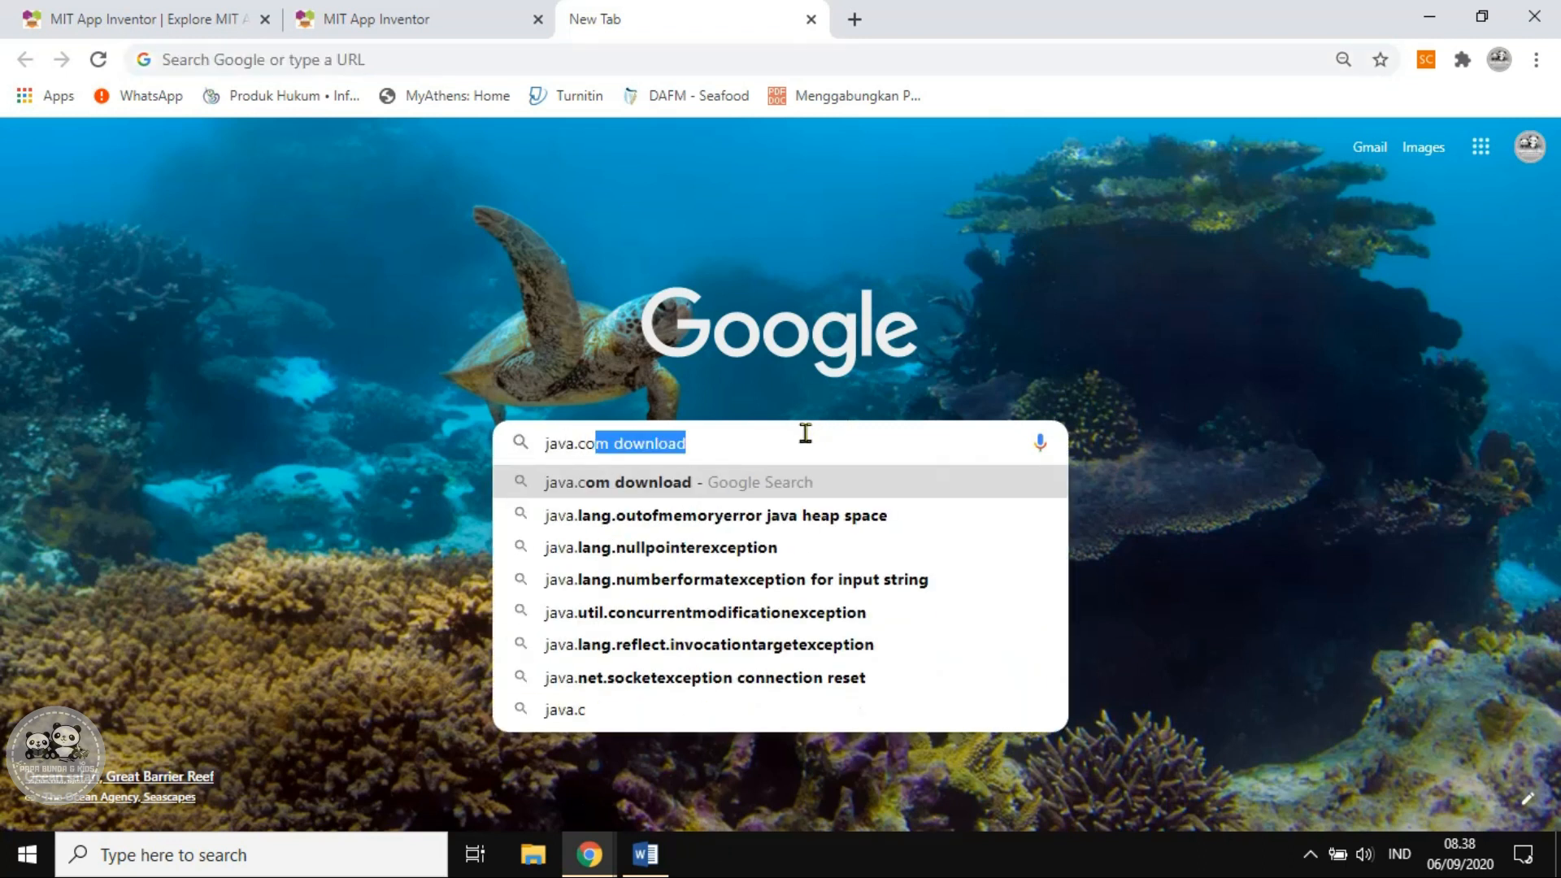
pyautogui.press('Return')
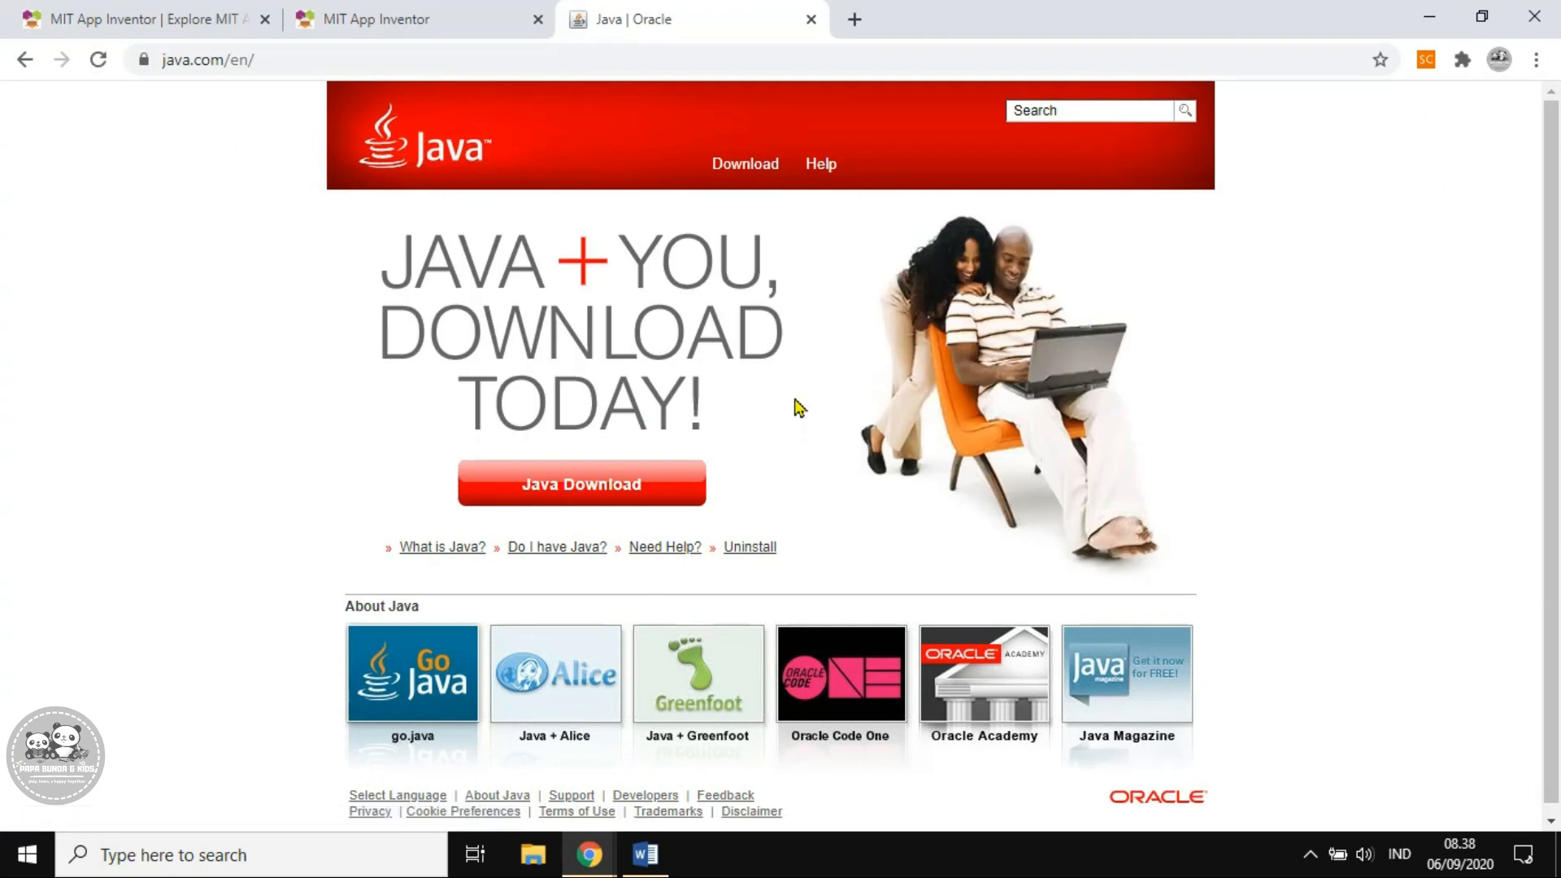
pyautogui.click(584, 484)
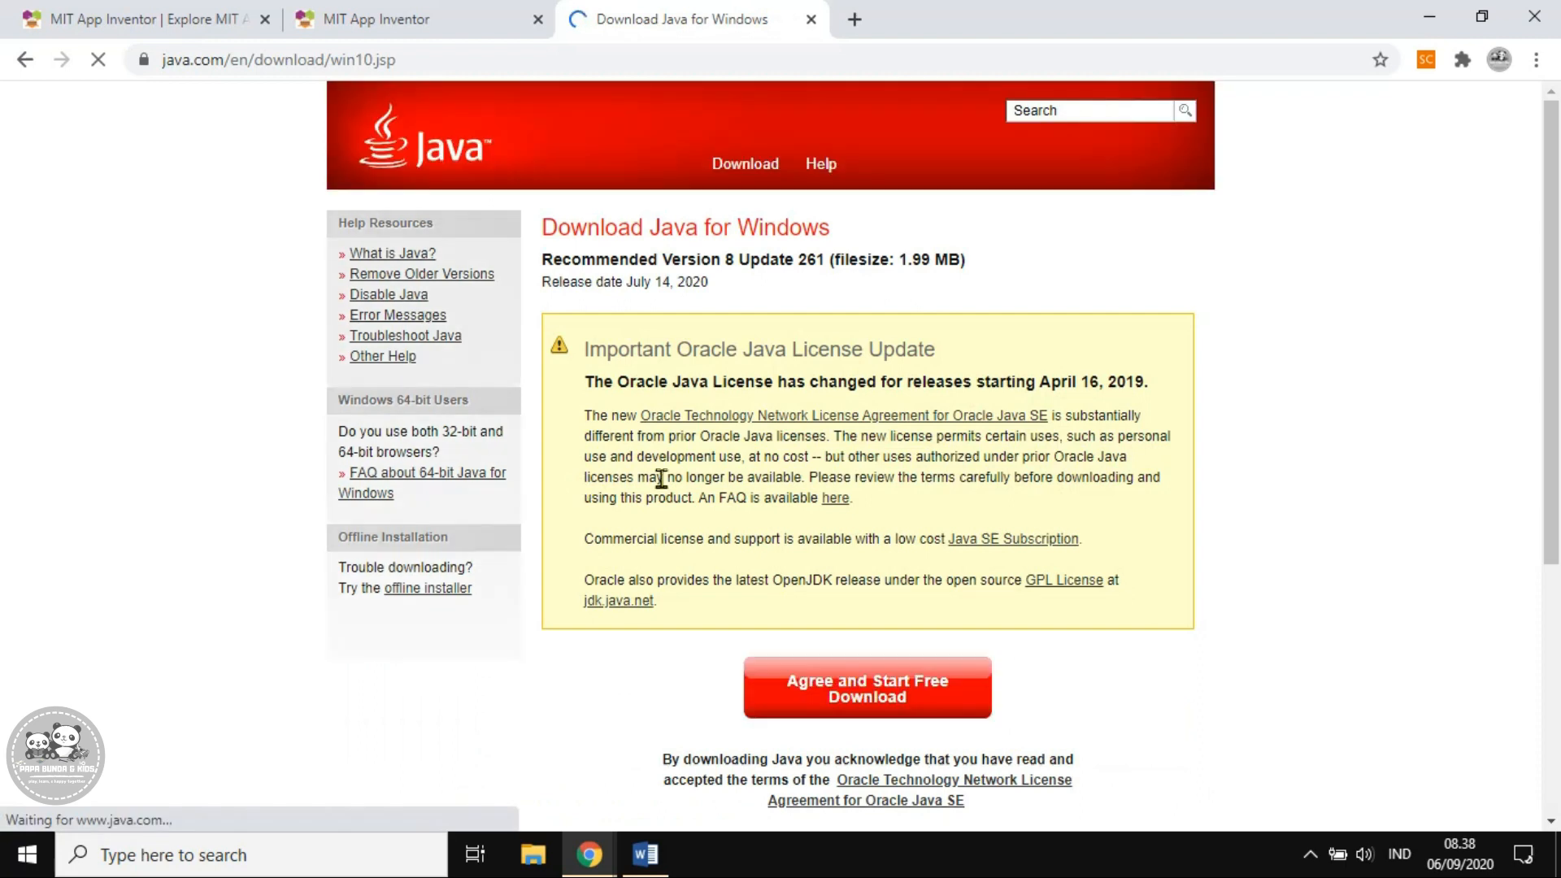
pyautogui.click(859, 698)
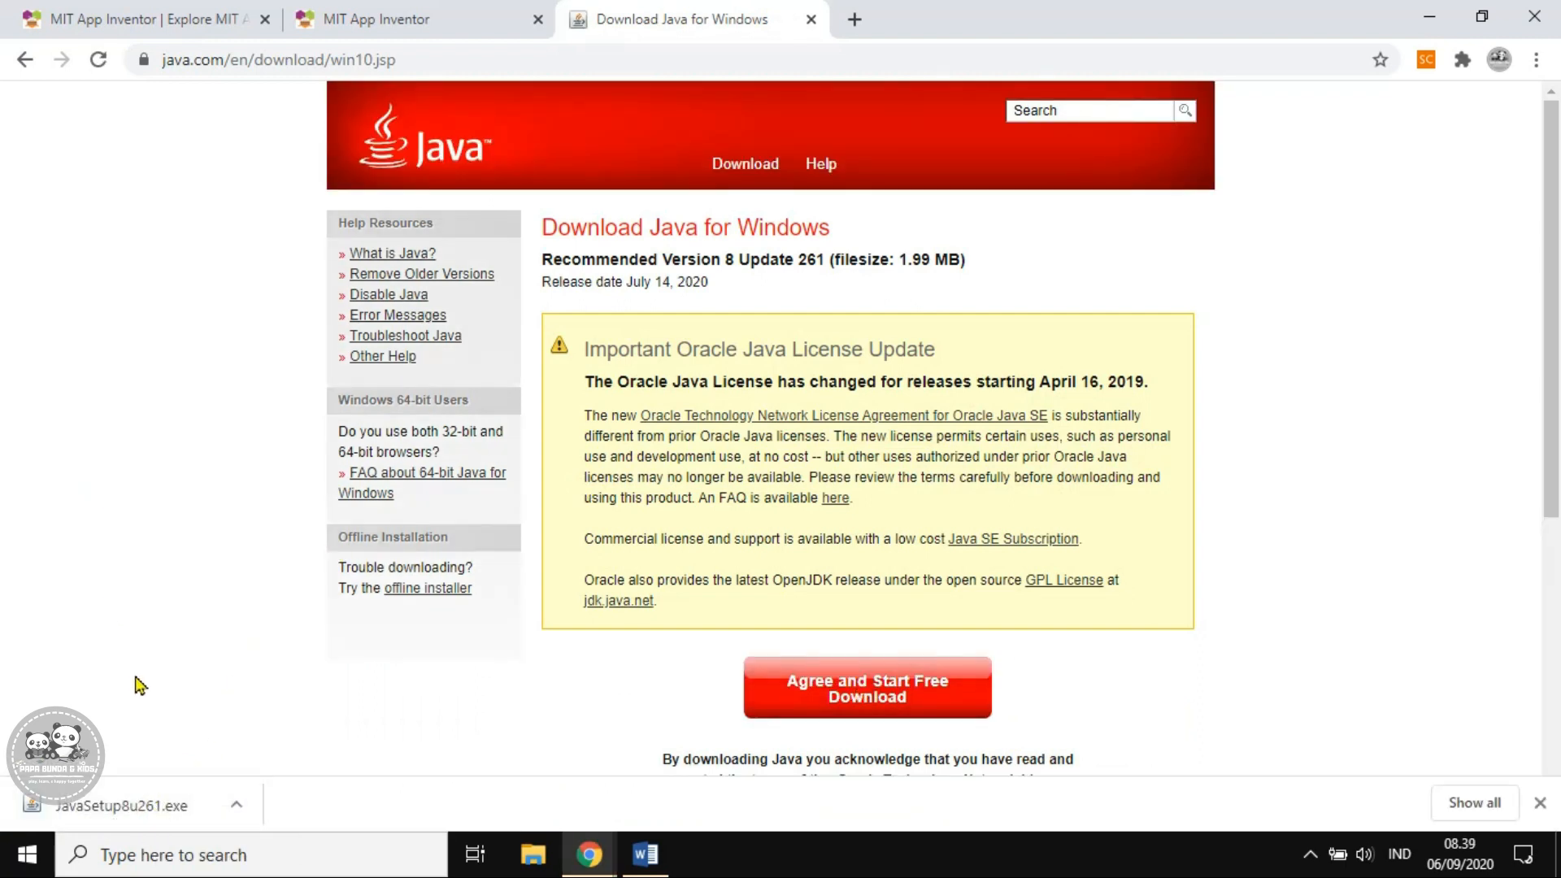
pyautogui.click(132, 805)
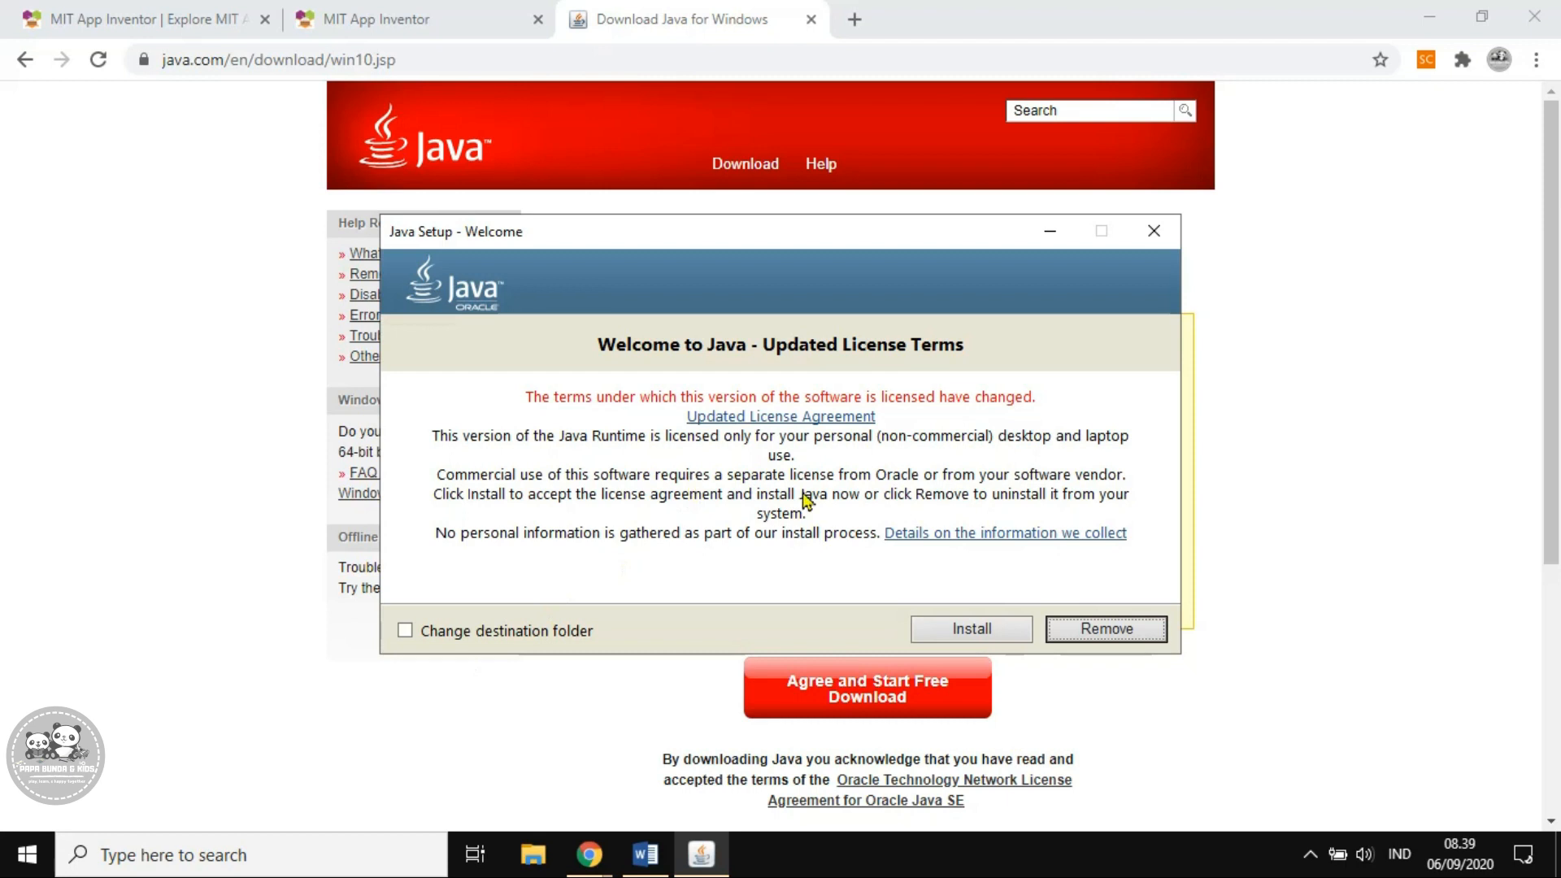
pyautogui.click(958, 637)
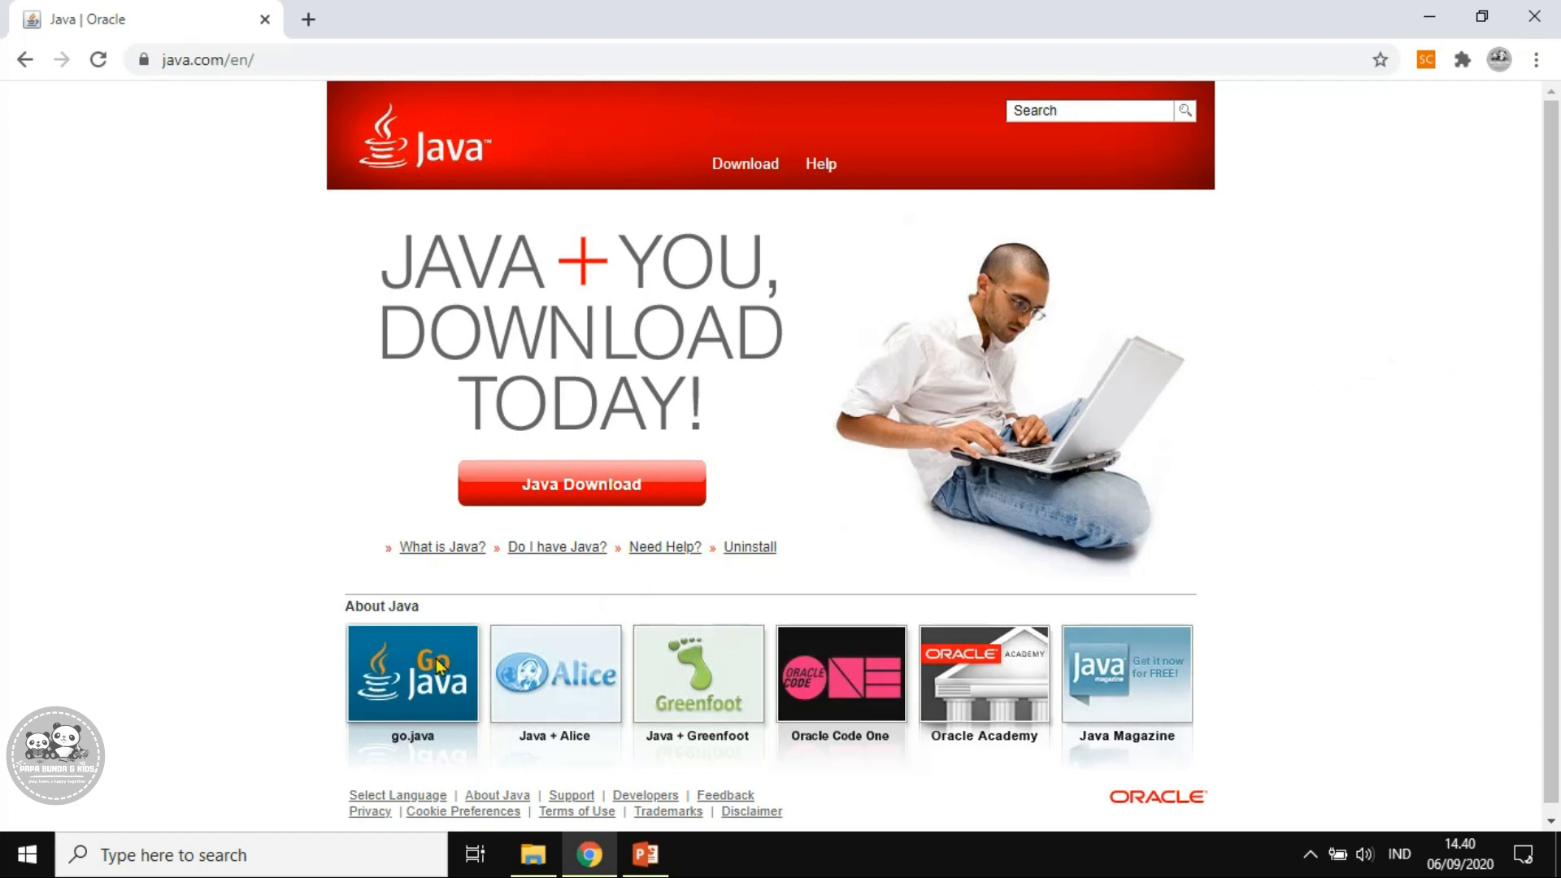
# Find Control Panel through Windows search and open it
pyautogui.click(322, 853)
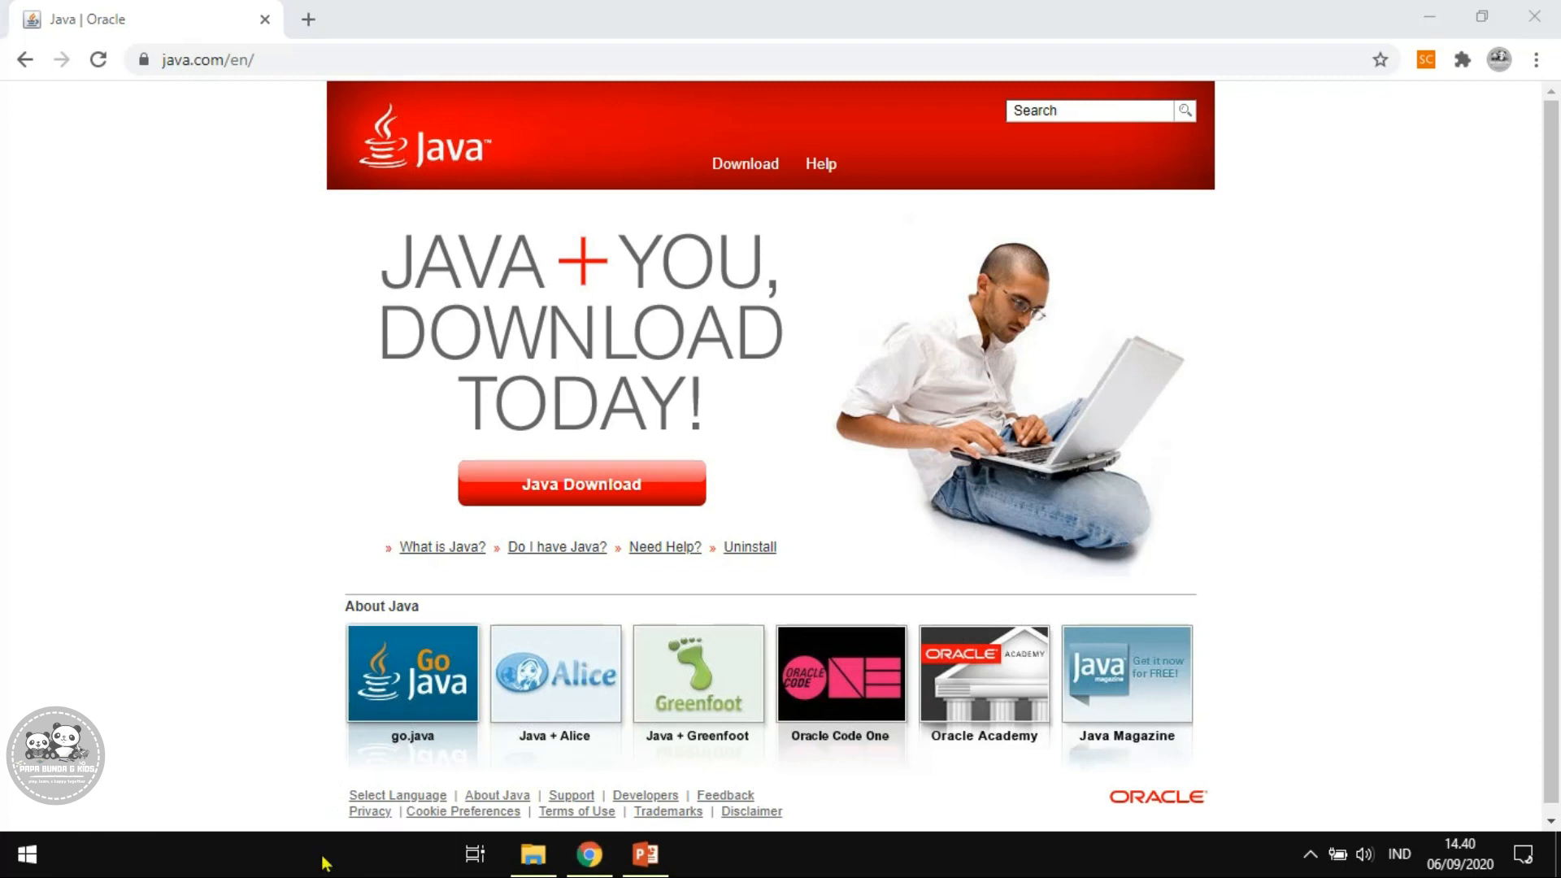
pyautogui.write('control')
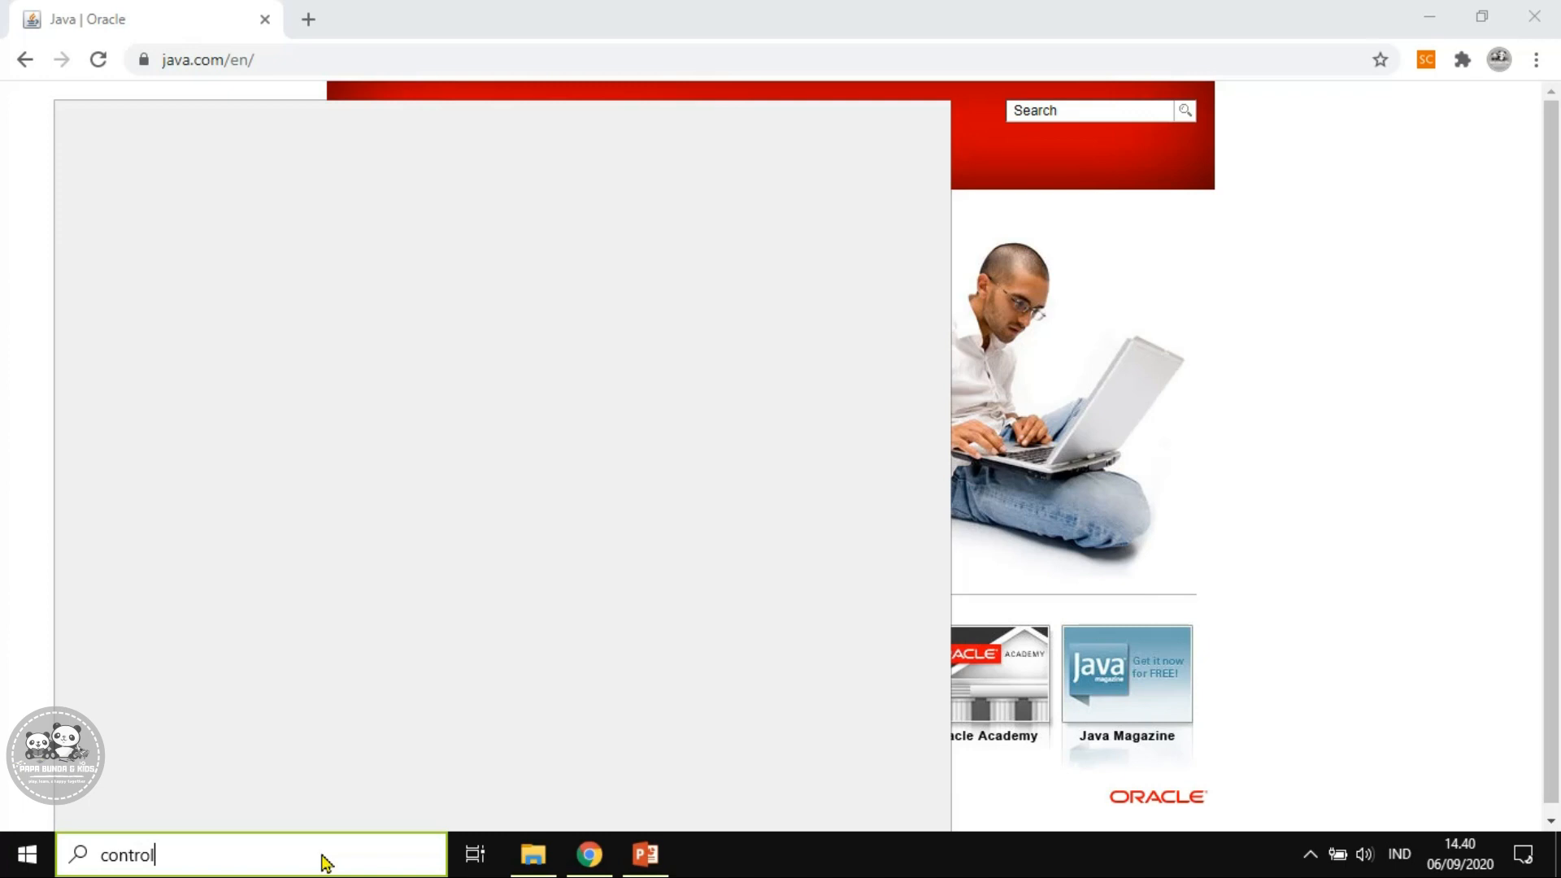
pyautogui.write(' pnae')
pyautogui.press('BackSpace')
pyautogui.press('BackSpace')
pyautogui.press('BackSpace')
pyautogui.press('BackSpace')
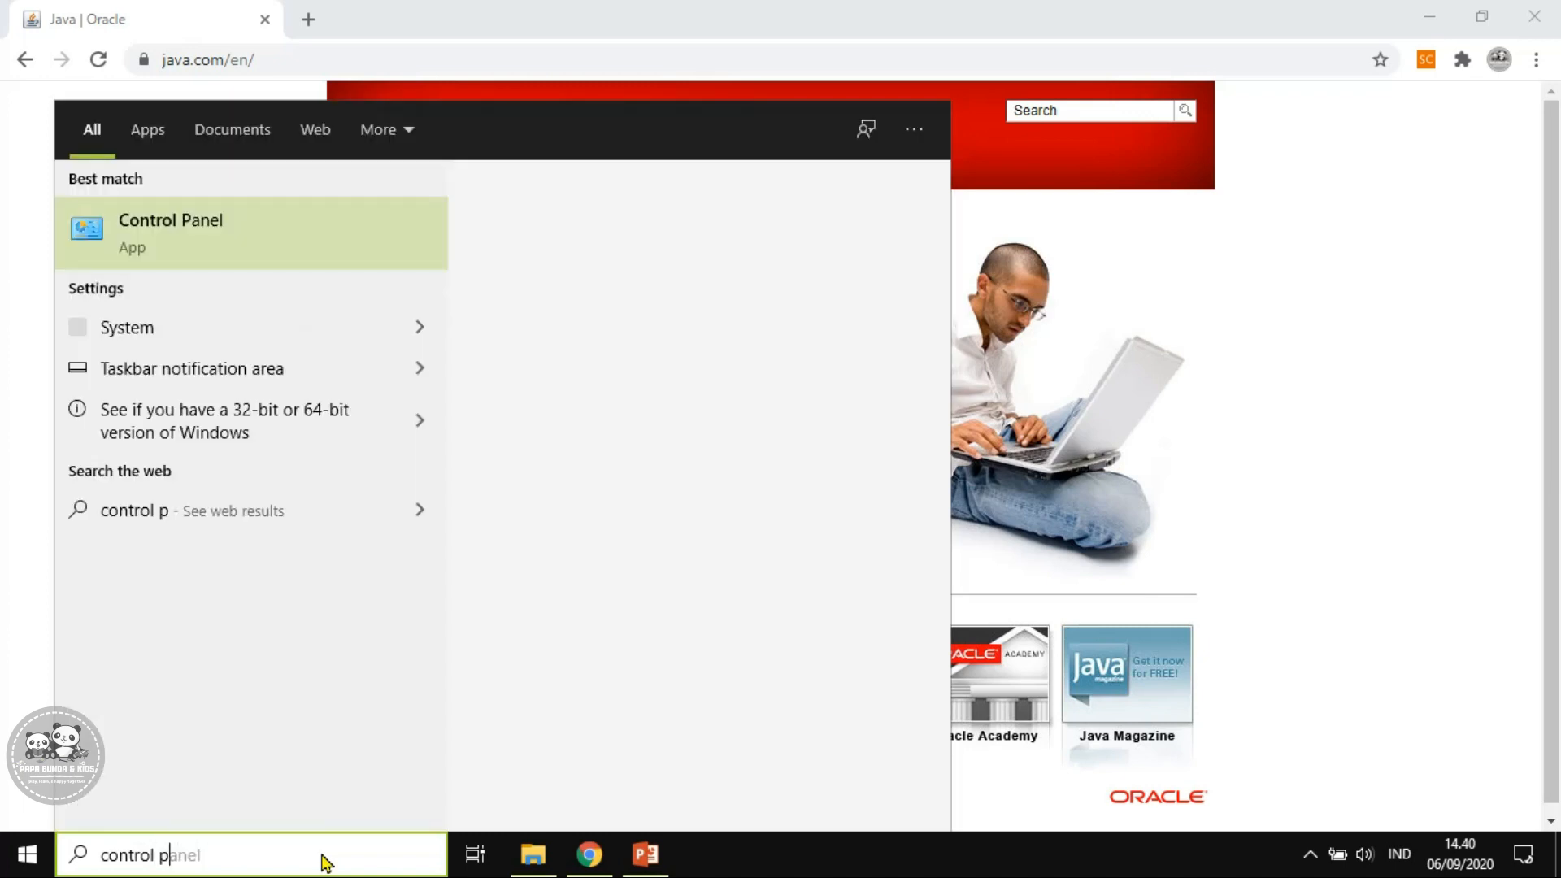
pyautogui.click(138, 236)
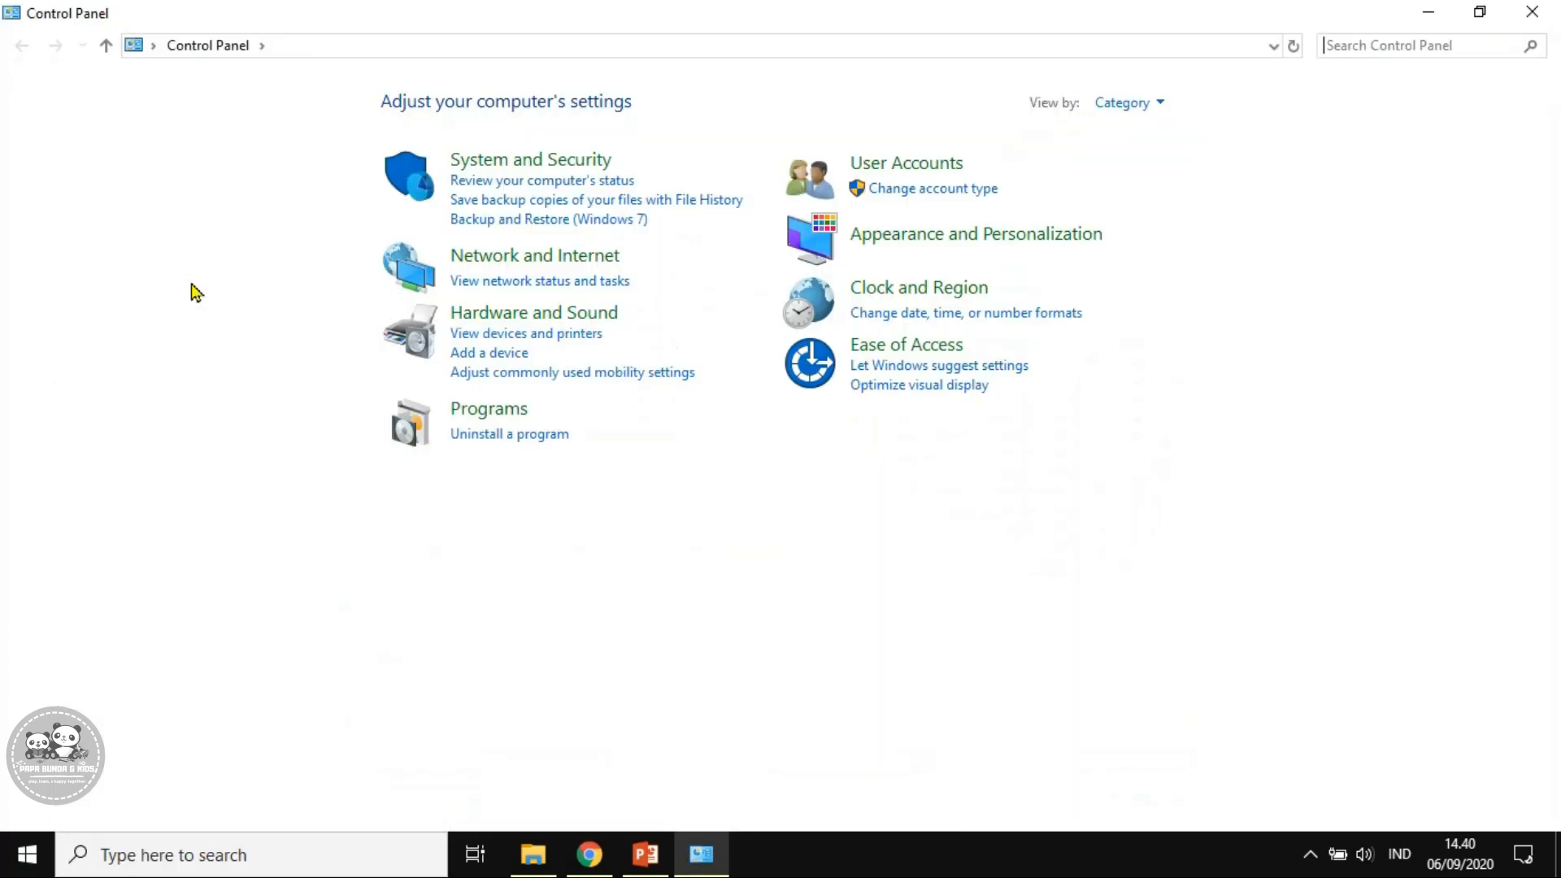
# Go through System and Security to Advanced system settings and open Environment Variables
pyautogui.click(576, 166)
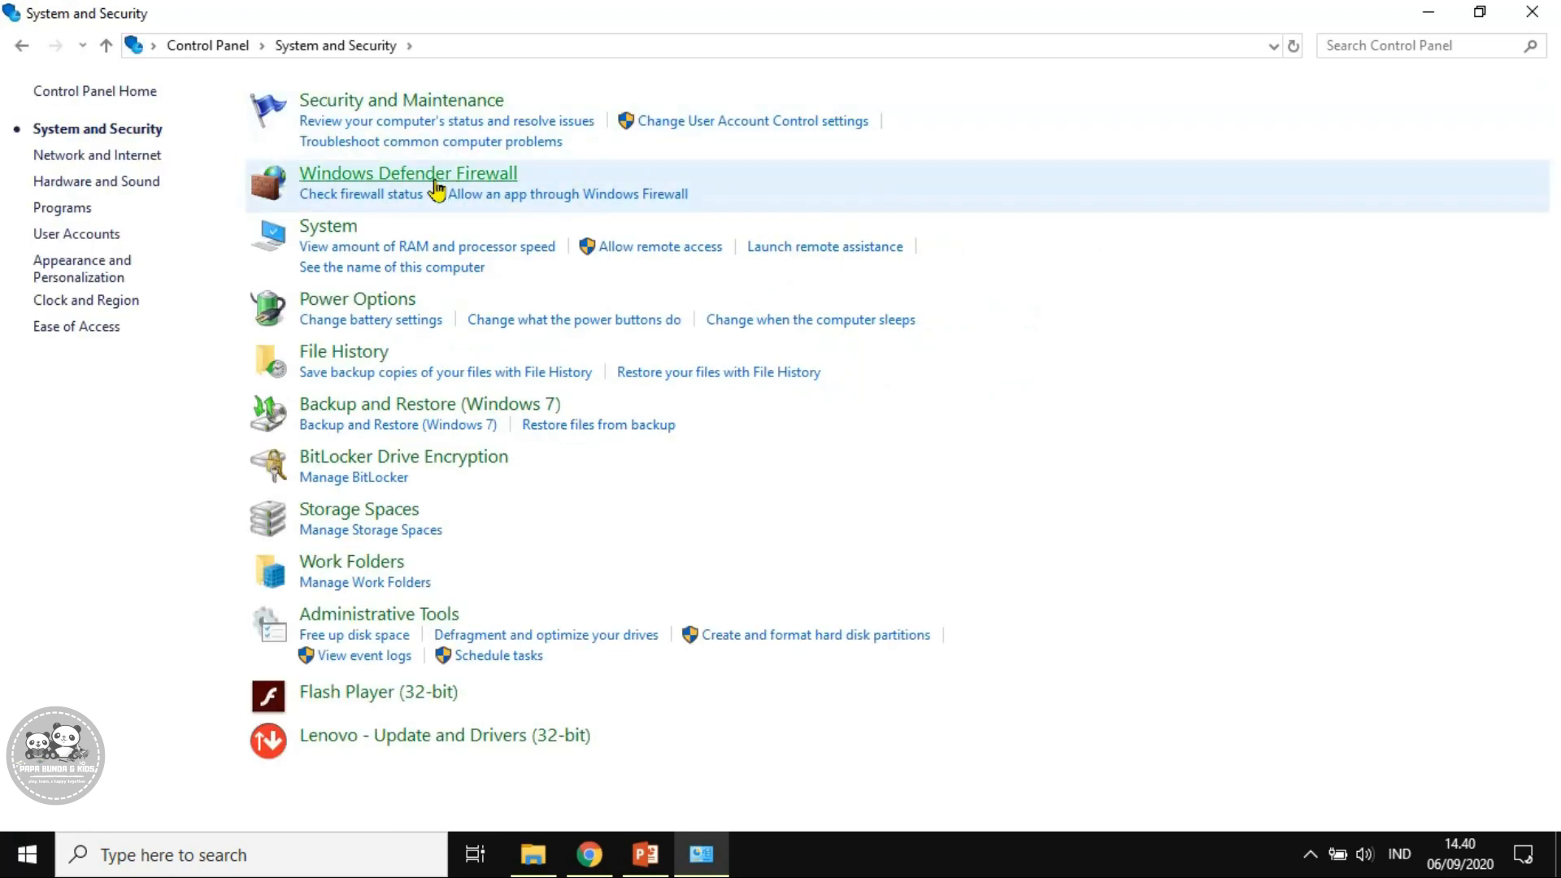
pyautogui.click(564, 258)
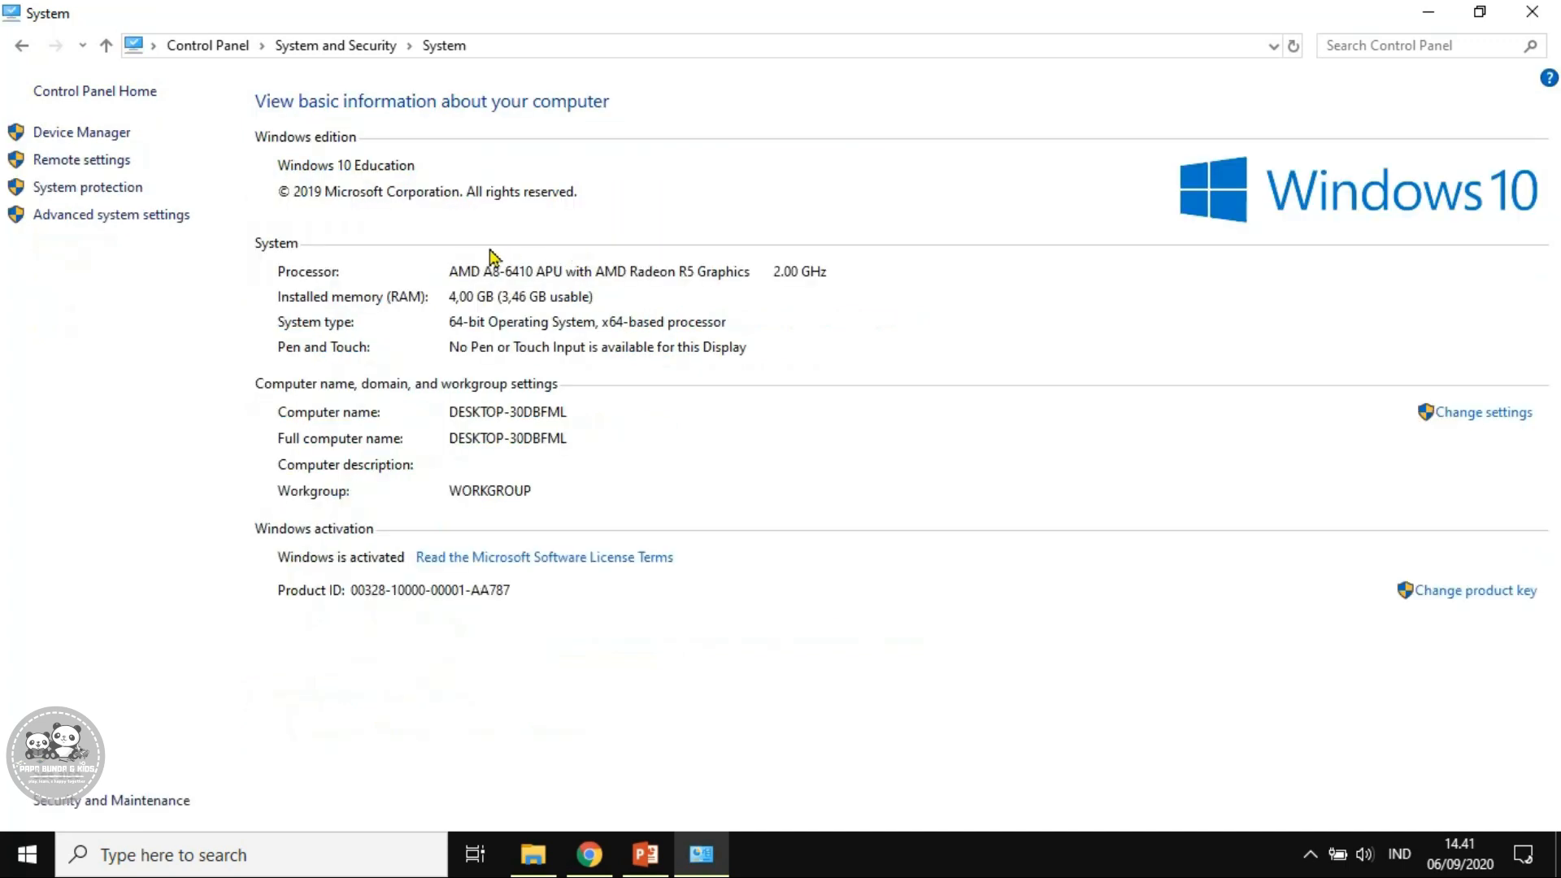
pyautogui.click(146, 215)
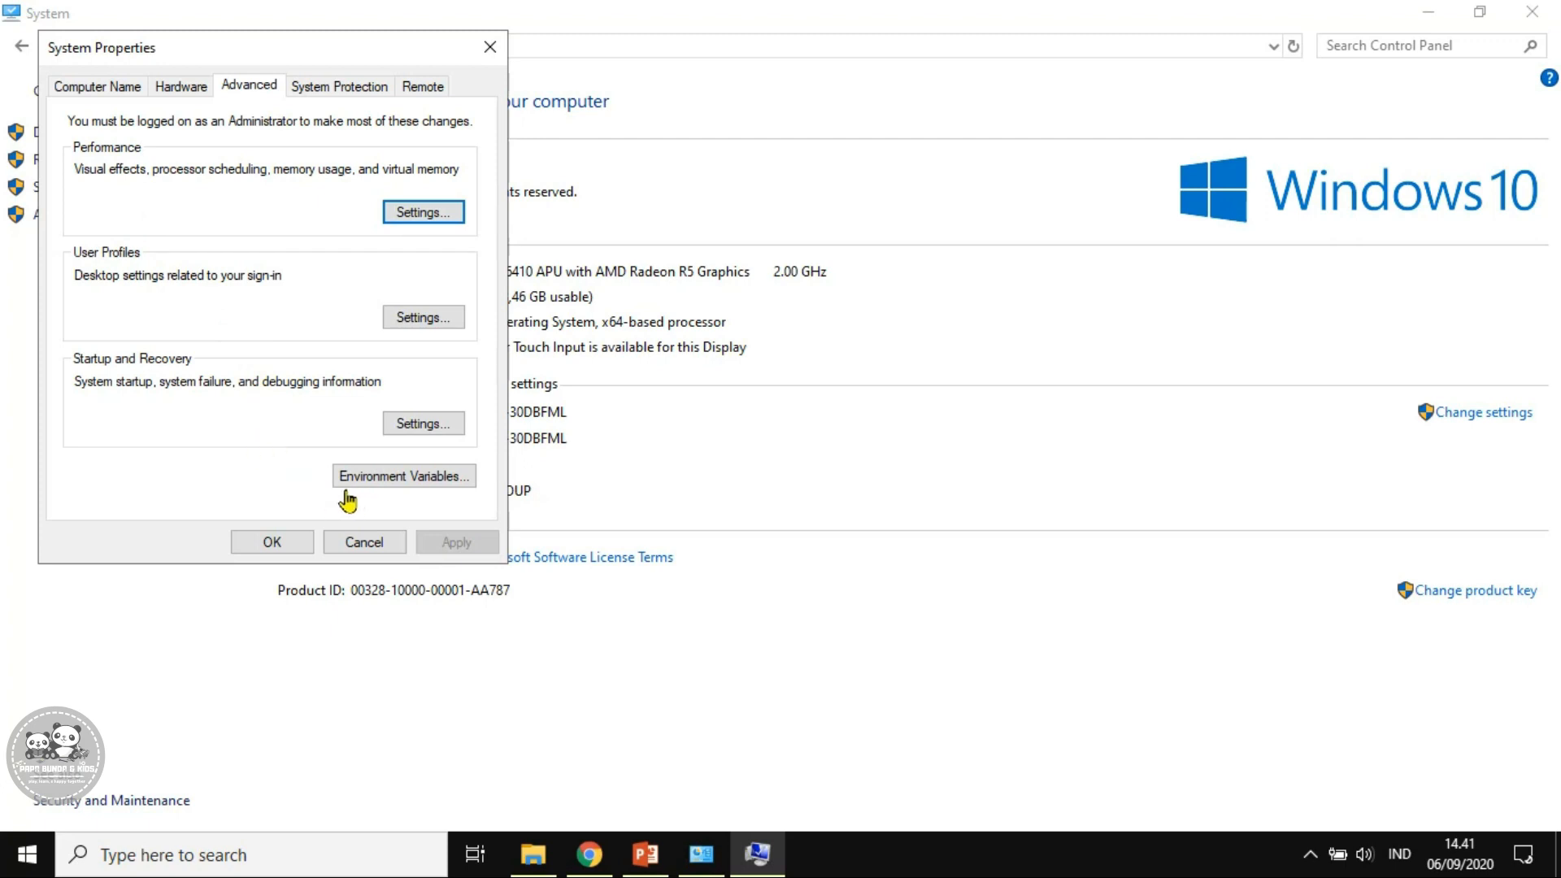
pyautogui.click(397, 496)
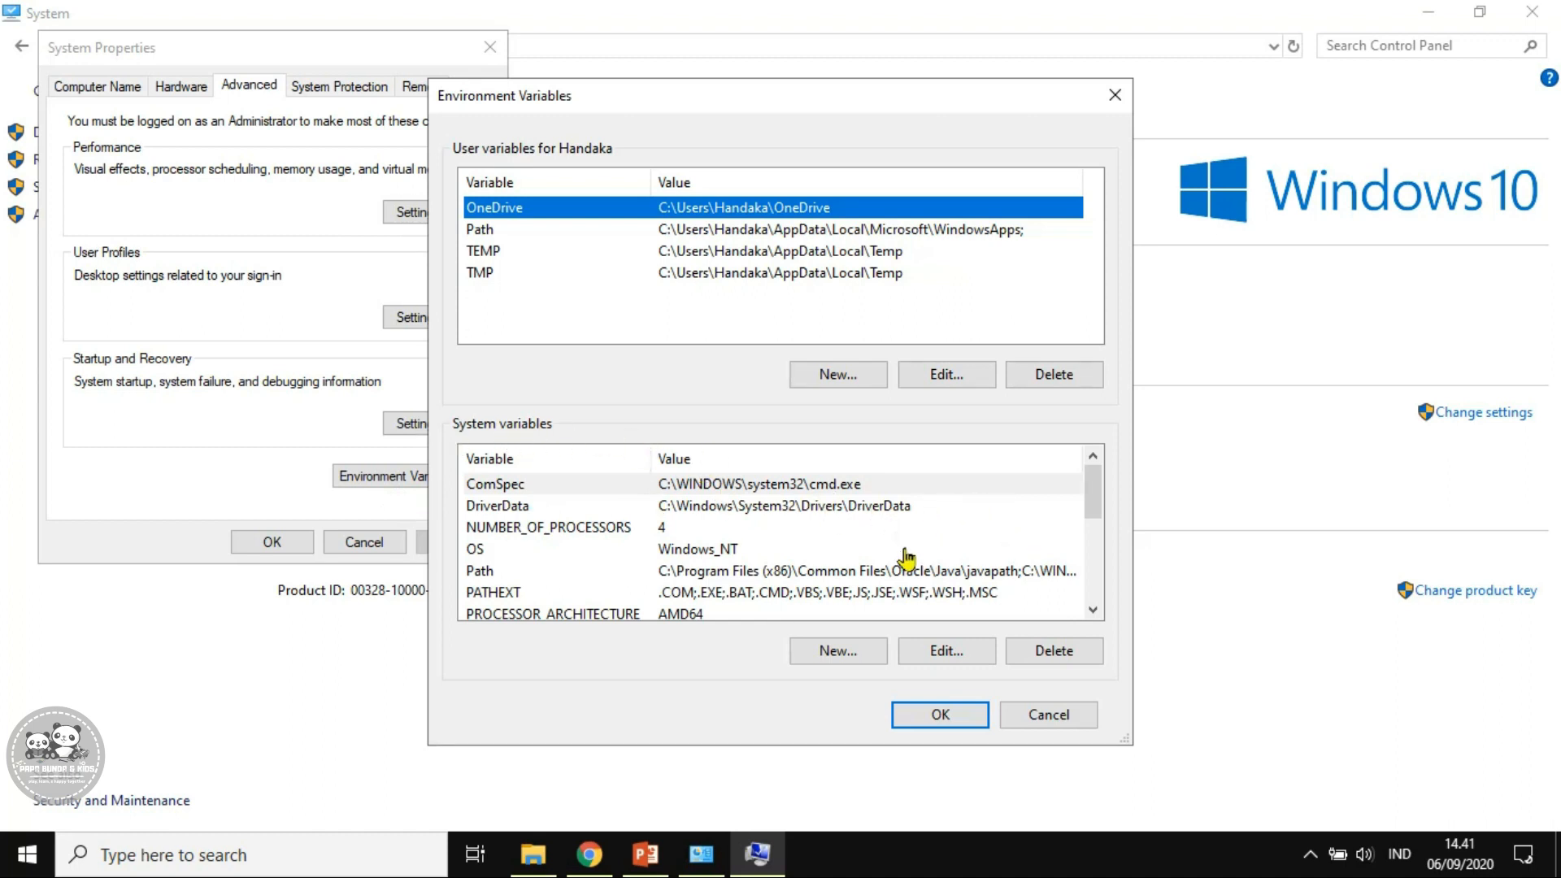
# Scroll through the System variables list and start a new system variable
pyautogui.scroll(-2, 903, 554)
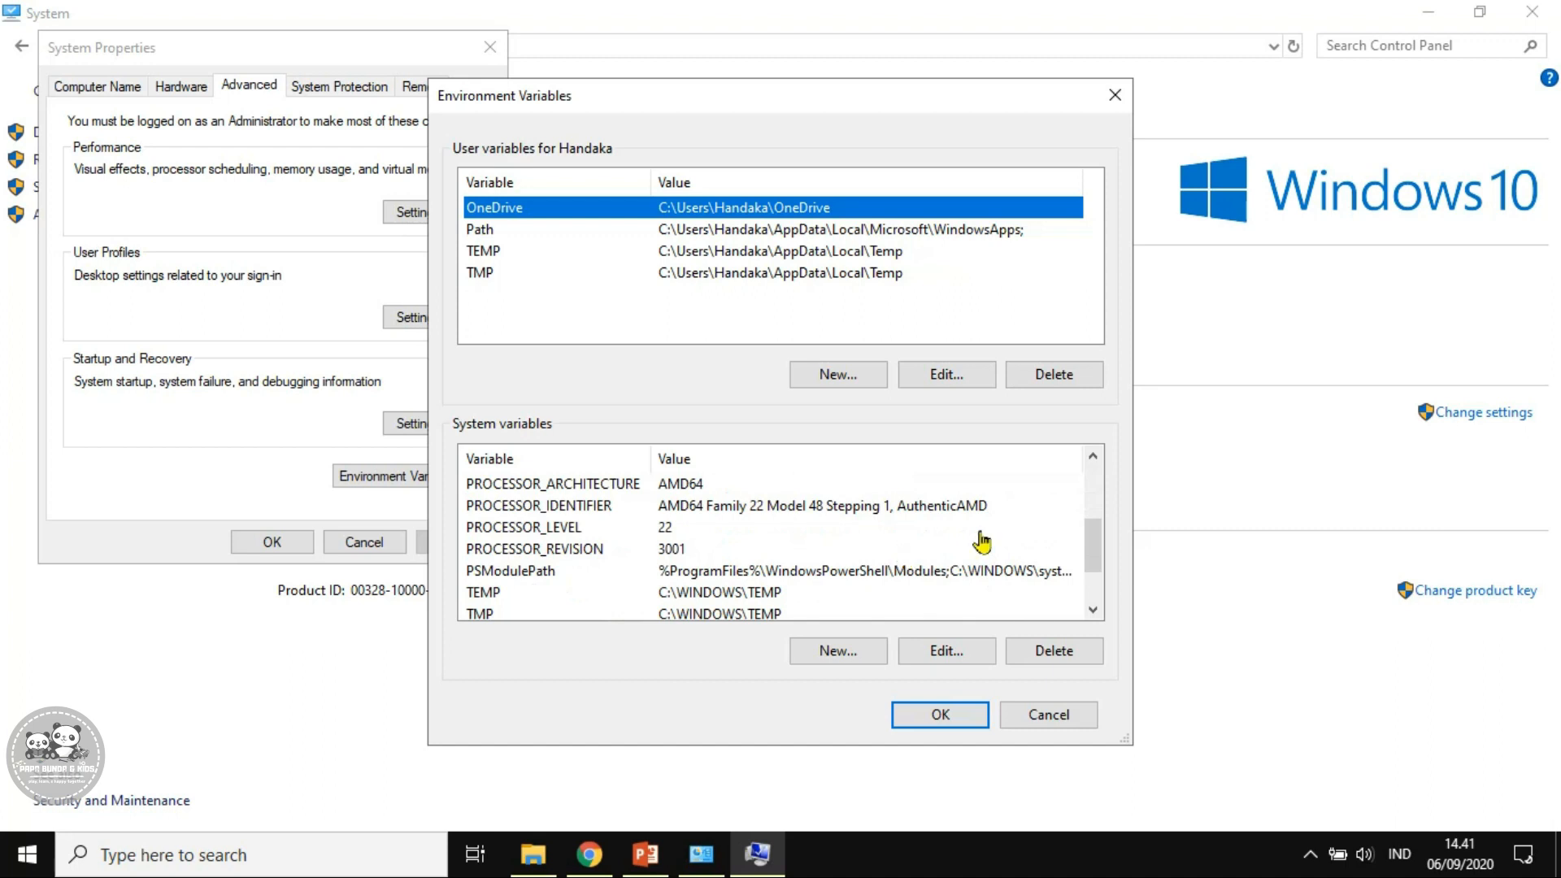
pyautogui.moveTo(1101, 545); pyautogui.dragTo(1089, 488)
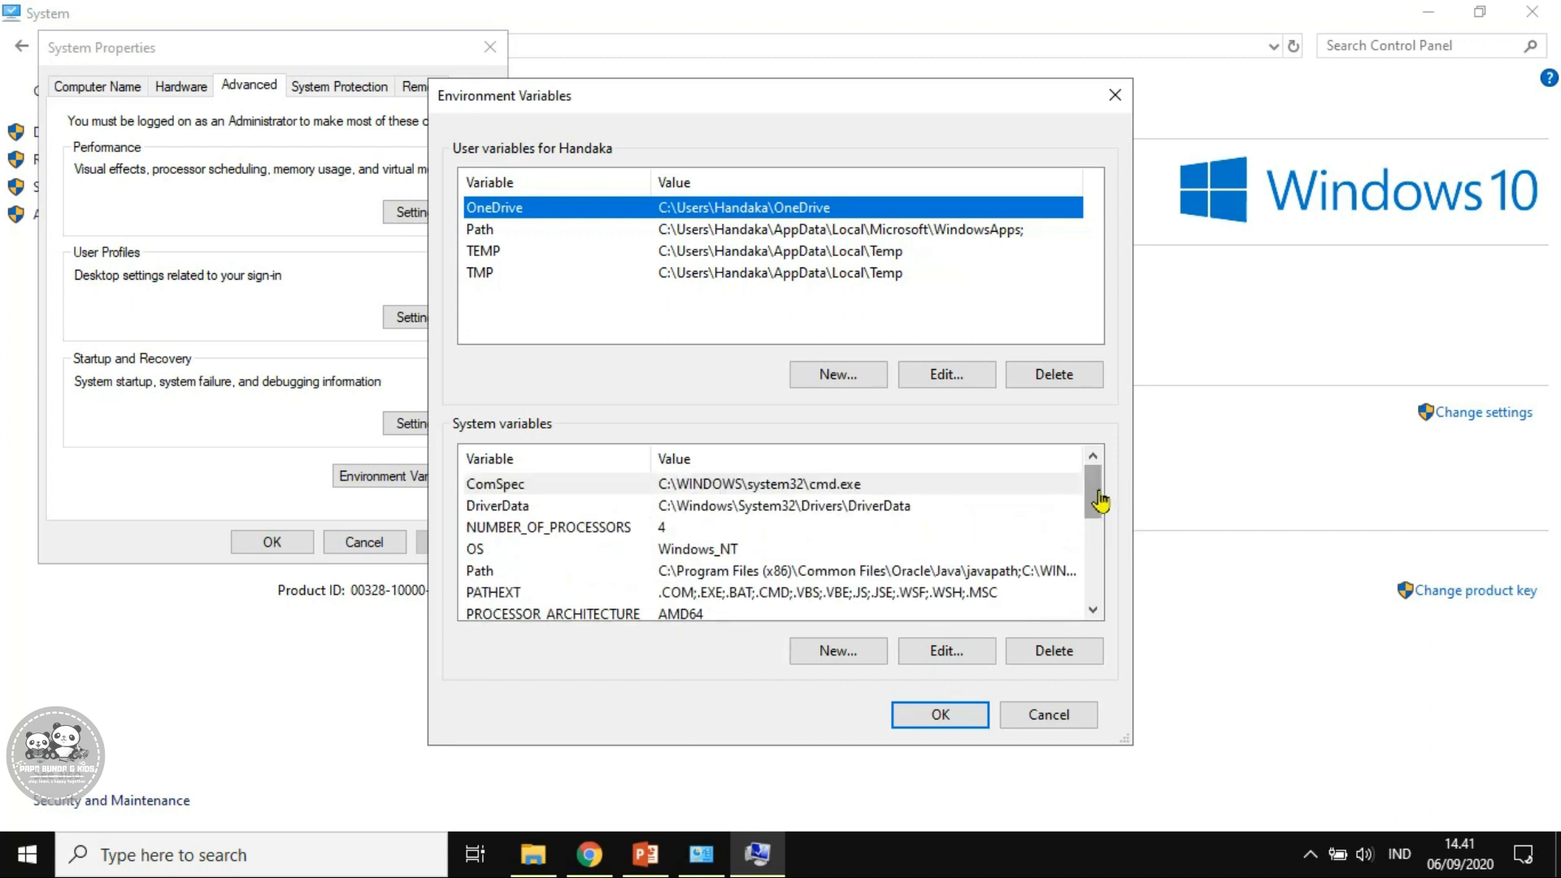
pyautogui.moveTo(1101, 502); pyautogui.dragTo(1104, 606)
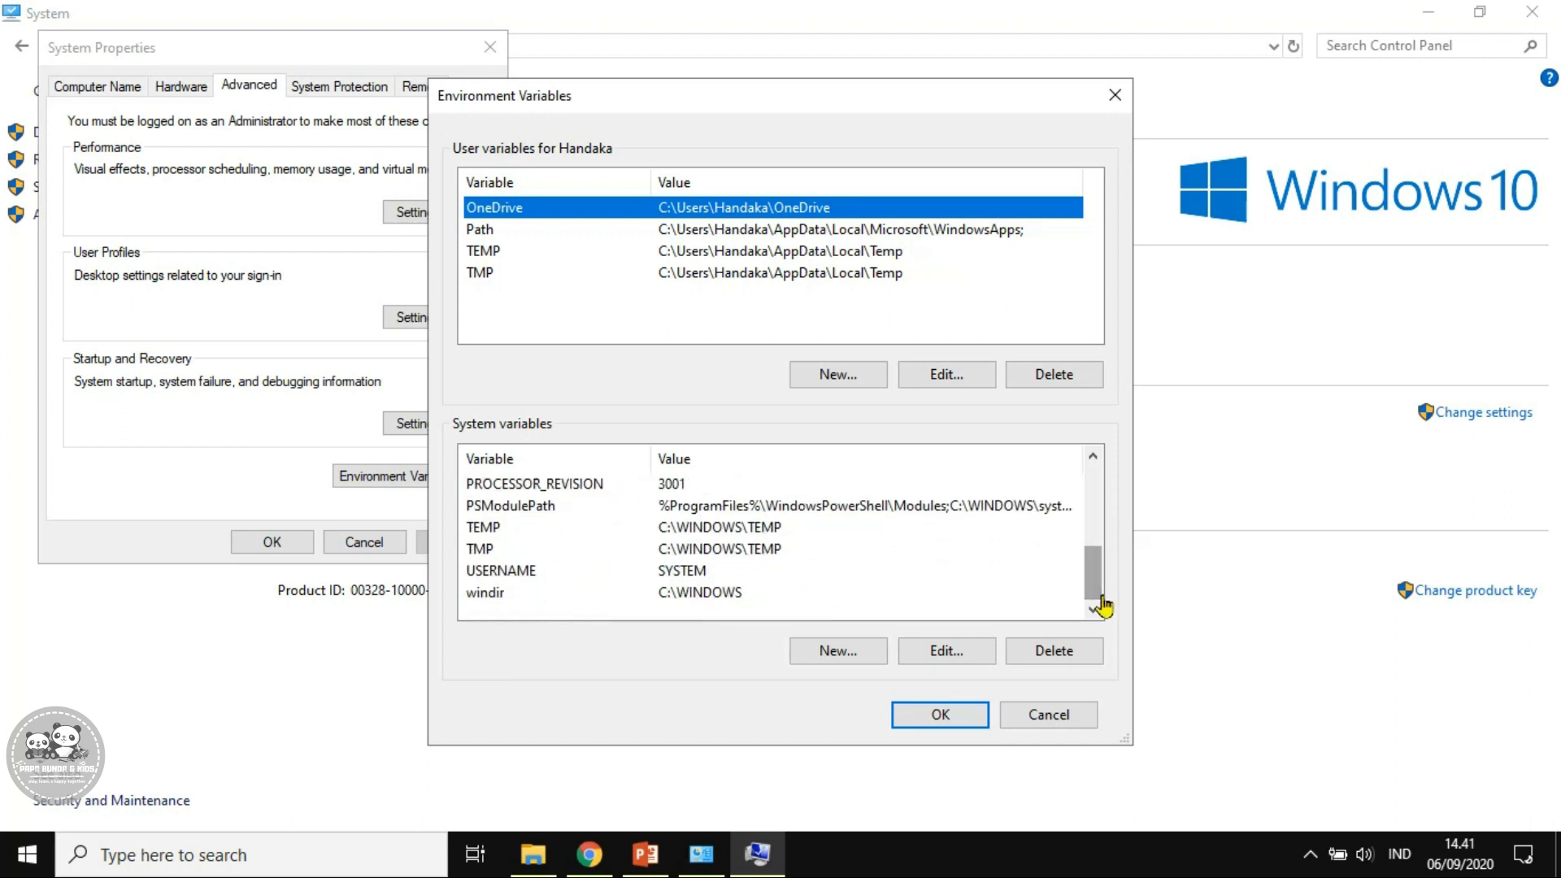
pyautogui.click(820, 652)
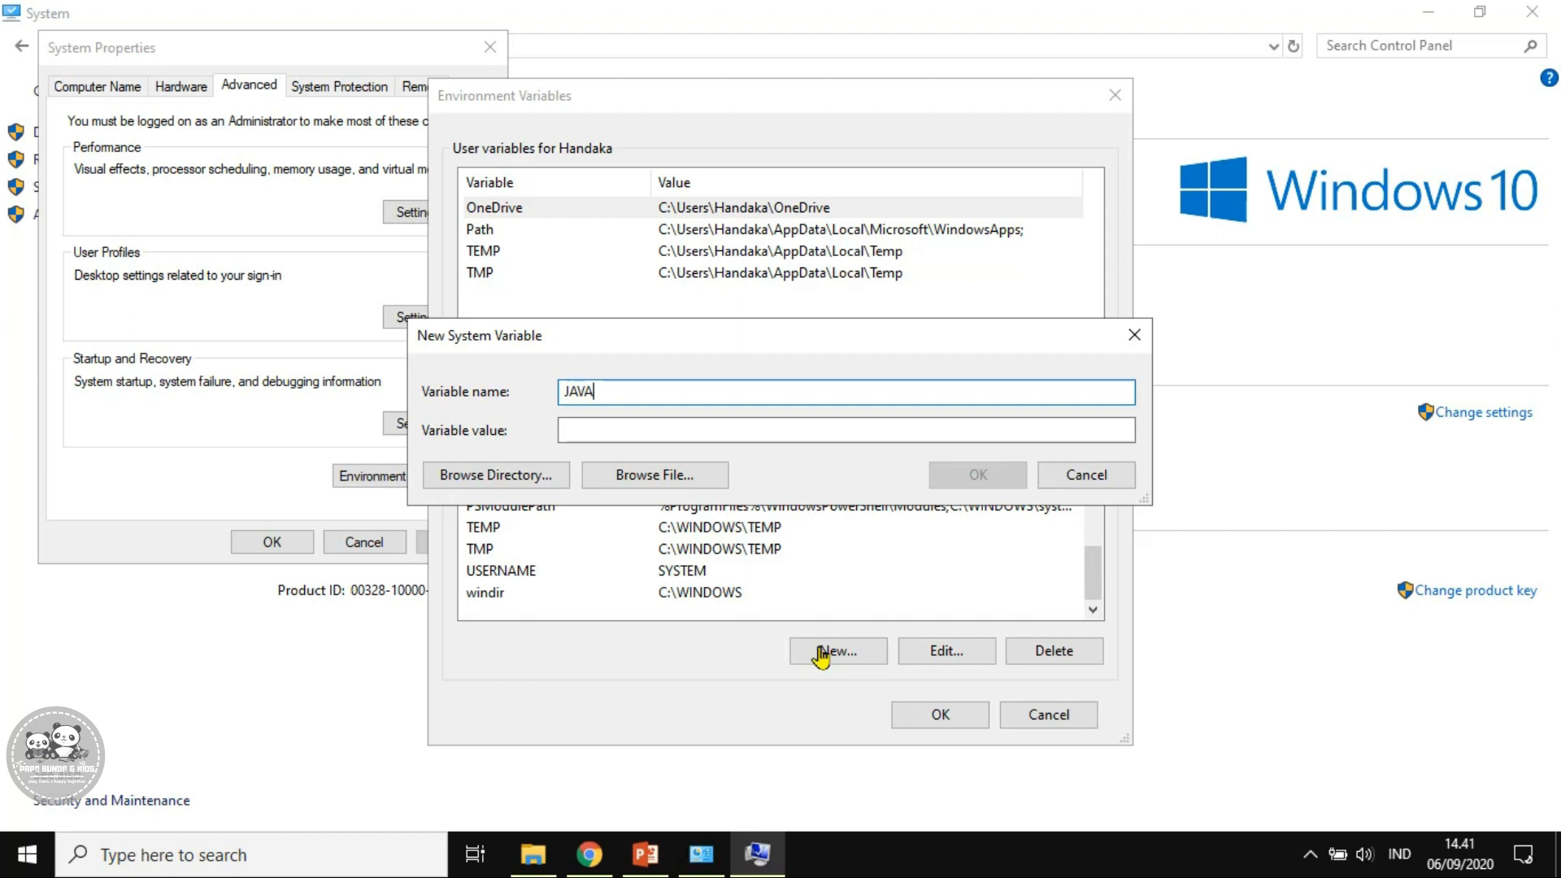
# Name the new variable JAVA_HOME and browse to the C: drive's Program Files
pyautogui.write('JAVA_HOME')
pyautogui.click(743, 431)
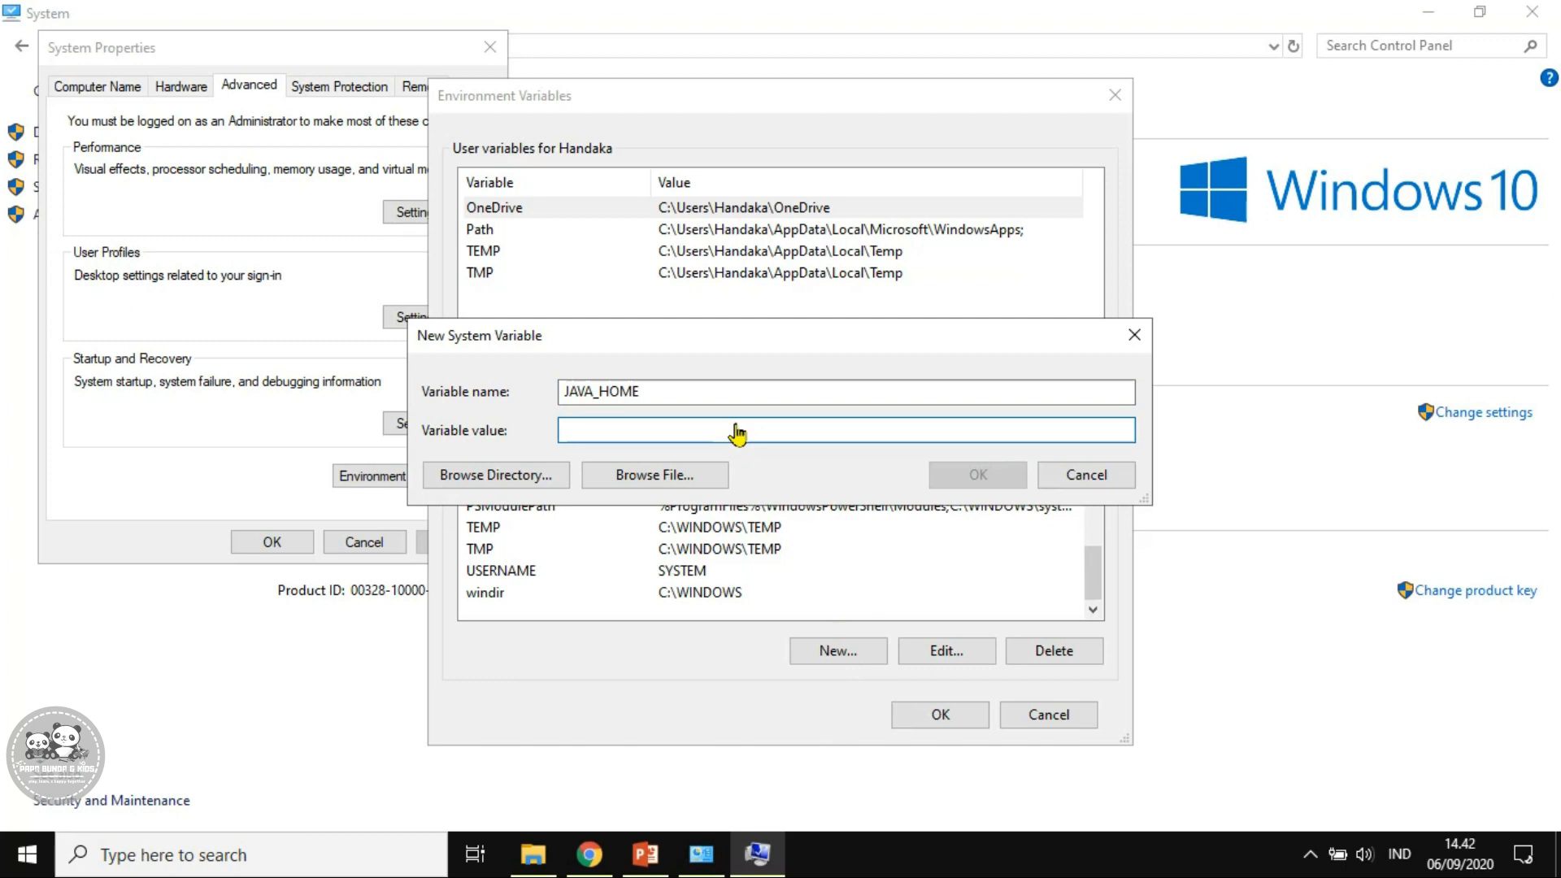
pyautogui.click(476, 485)
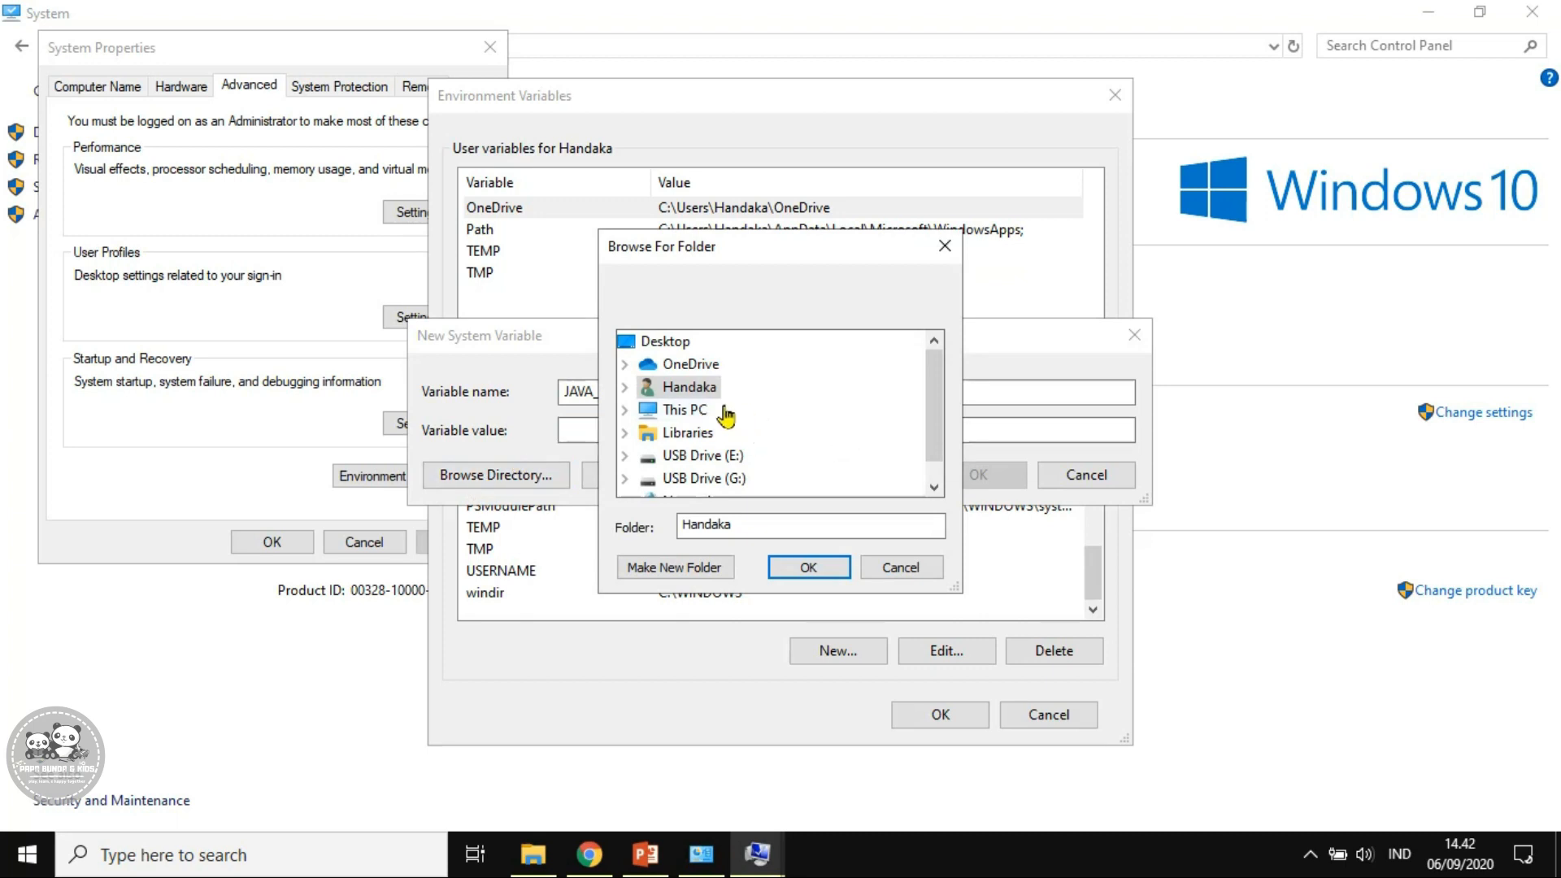
pyautogui.scroll(-1, 726, 416)
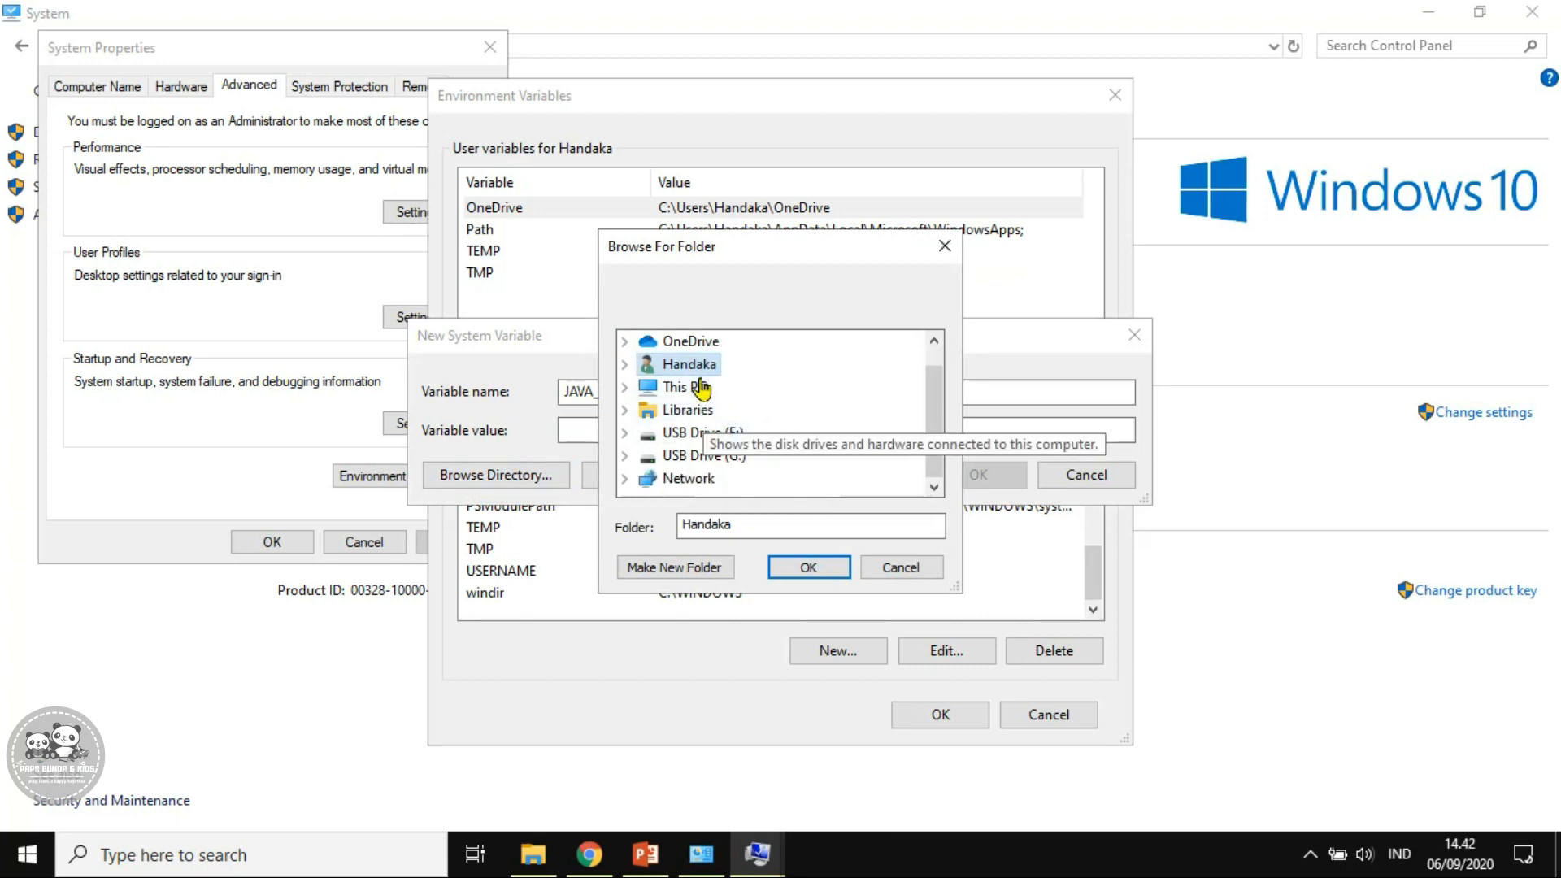
pyautogui.click(691, 388)
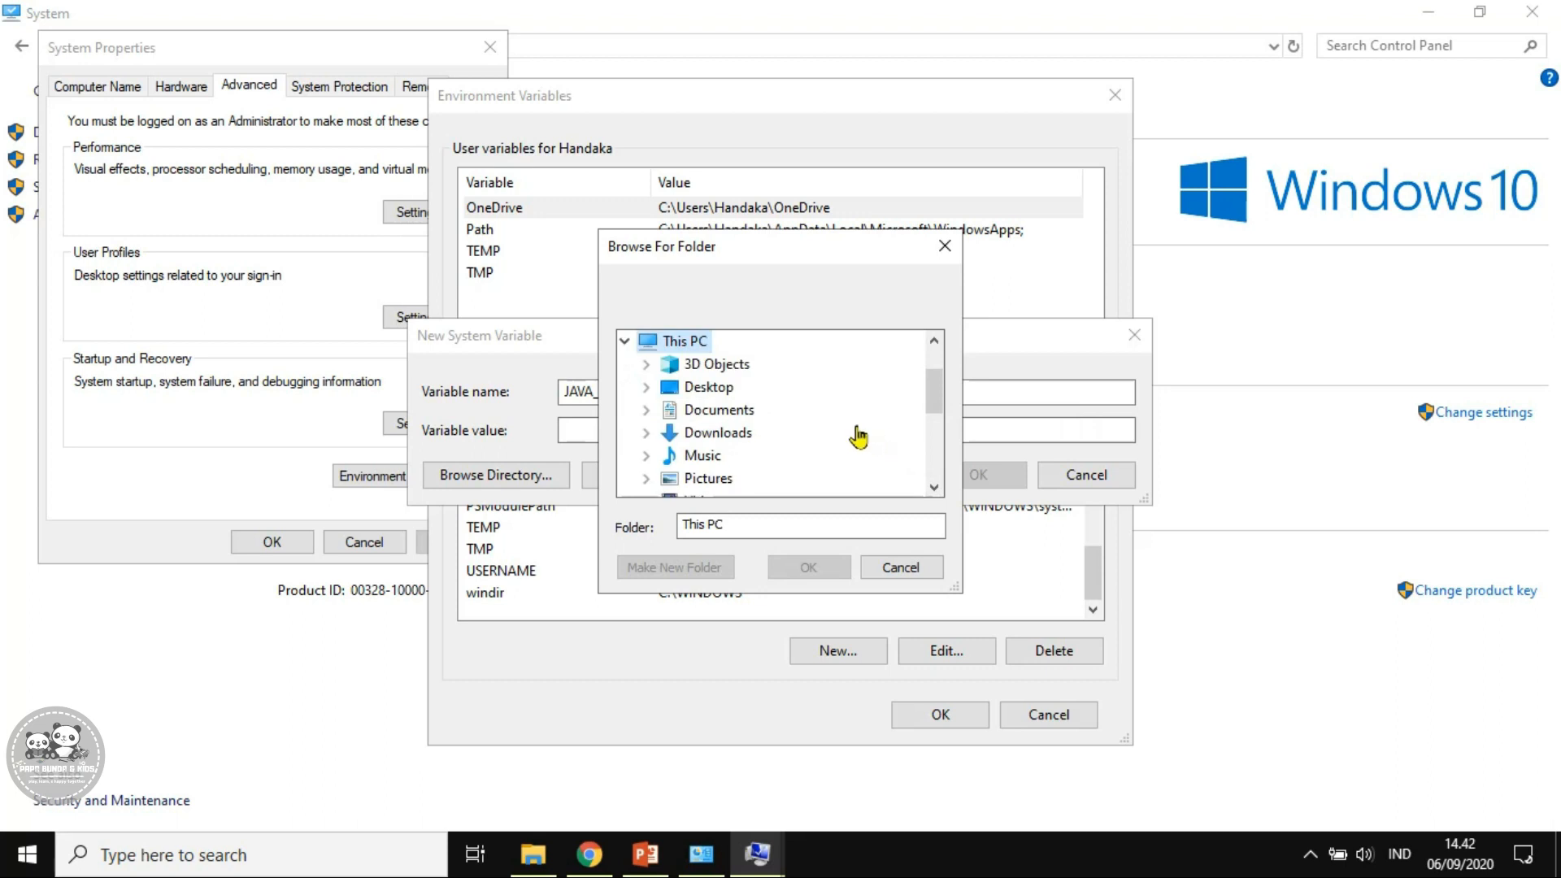
pyautogui.scroll(-2, 855, 437)
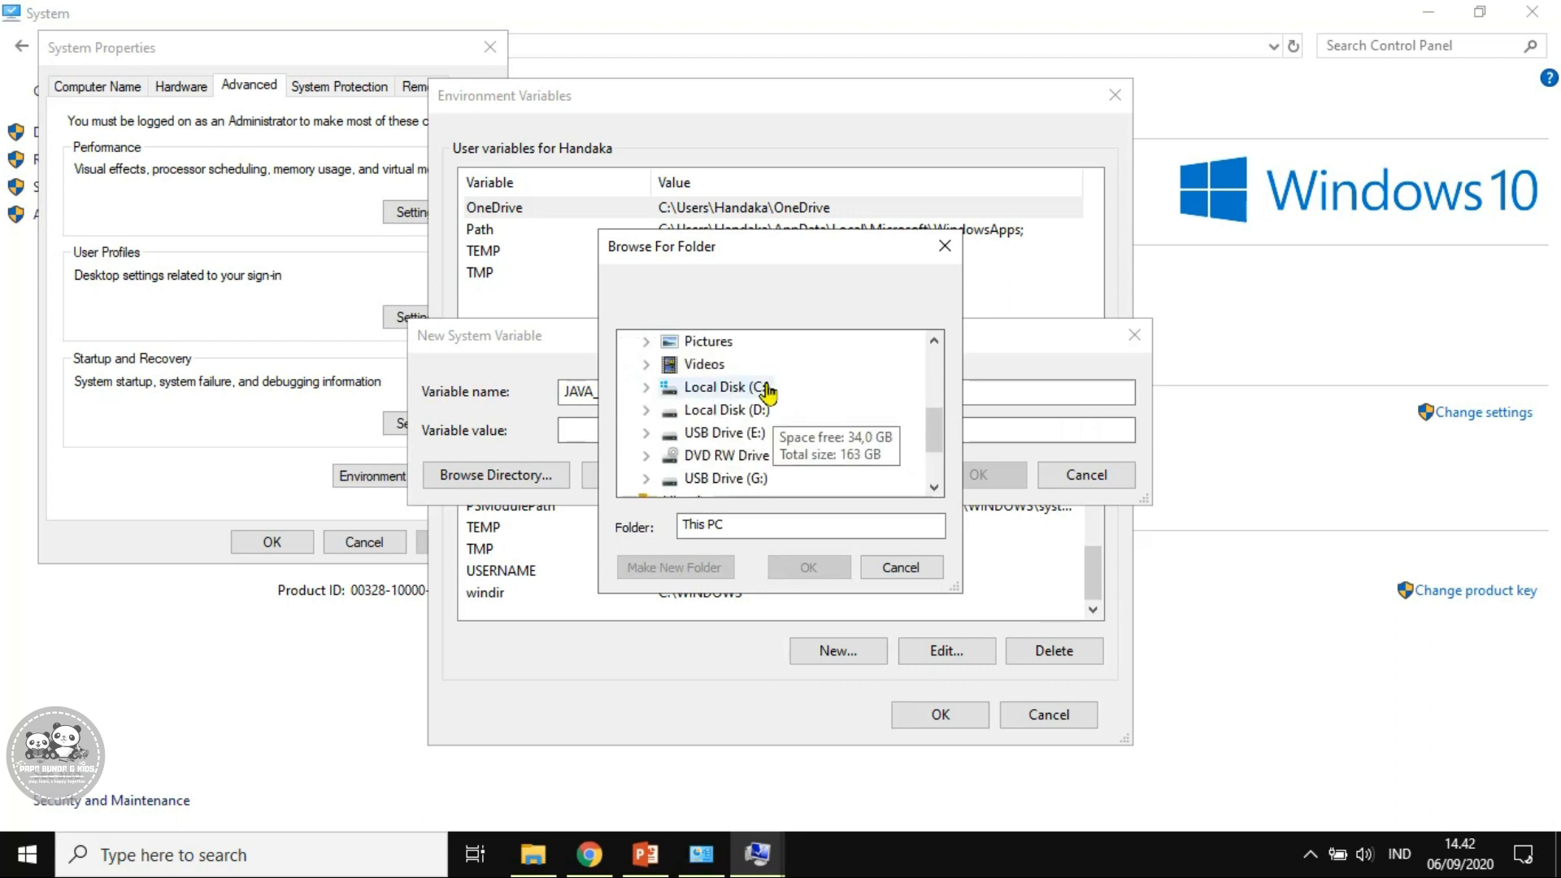
pyautogui.click(764, 388)
pyautogui.scroll(-2, 762, 389)
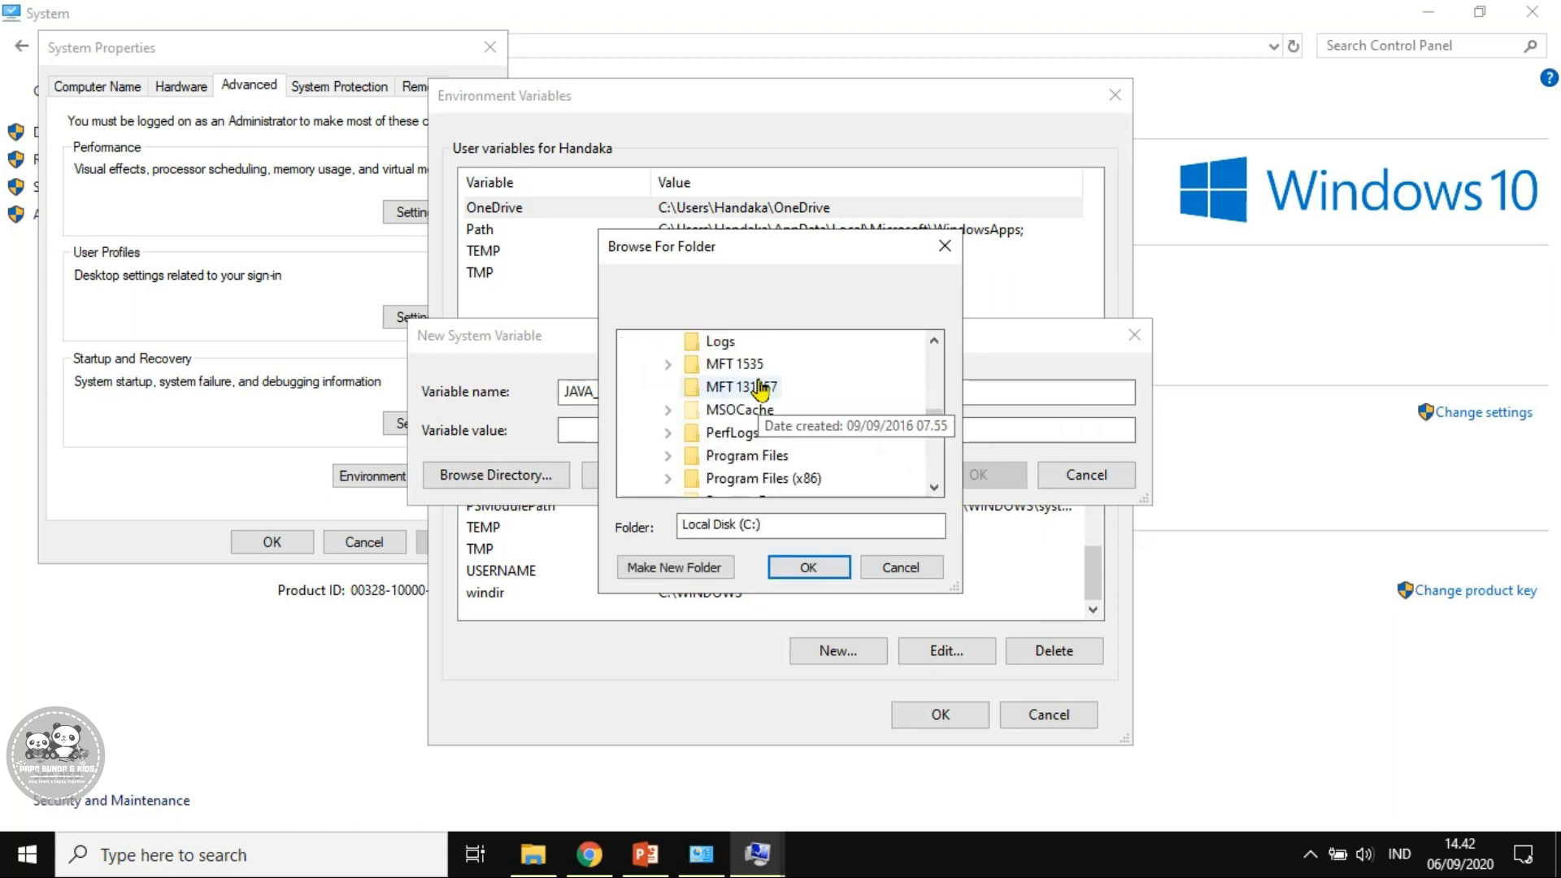
pyautogui.click(773, 455)
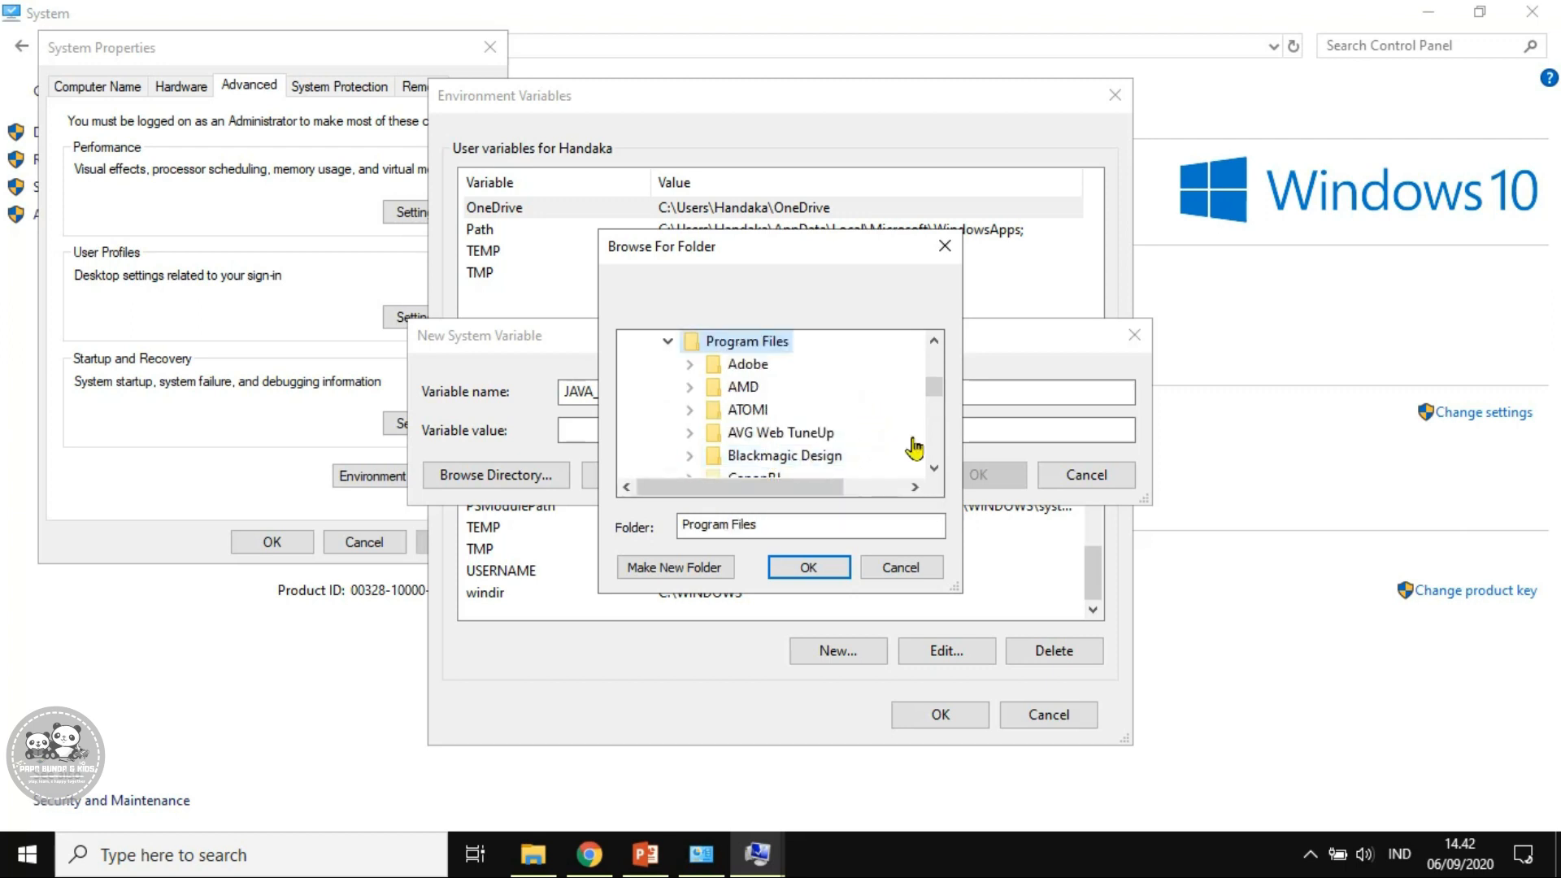
# Set its value to C:\Program Files (x86)\Java\jre1.8.0_261 and save JAVA_HOME
pyautogui.click(934, 468)
pyautogui.click(934, 469)
pyautogui.click(934, 468)
pyautogui.click(935, 468)
pyautogui.click(934, 469)
pyautogui.click(934, 470)
pyautogui.click(935, 469)
pyautogui.click(934, 469)
pyautogui.click(934, 469)
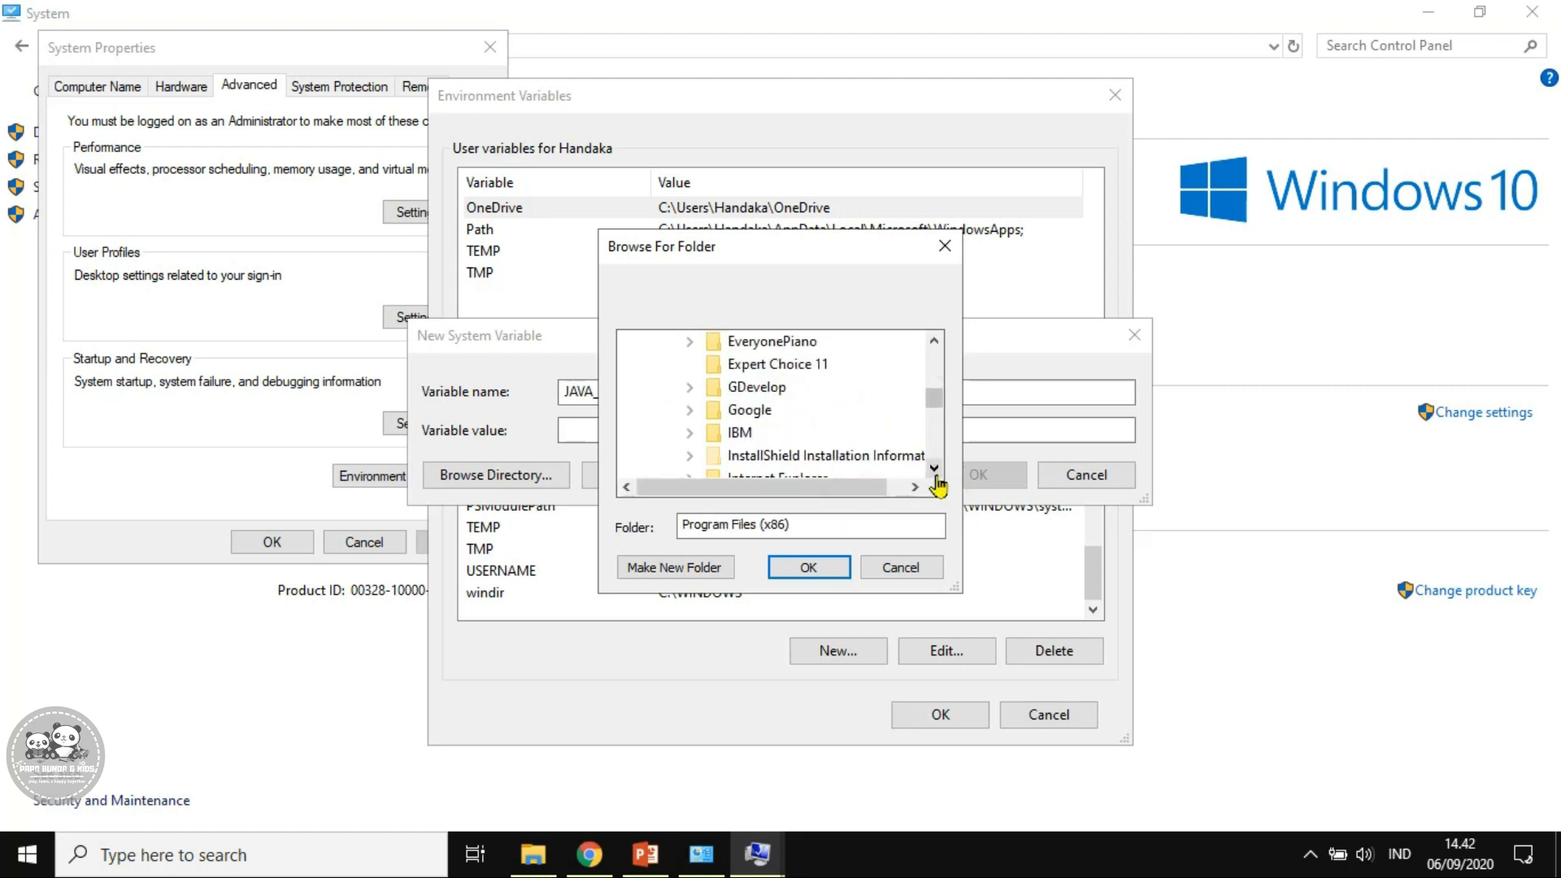
pyautogui.click(935, 476)
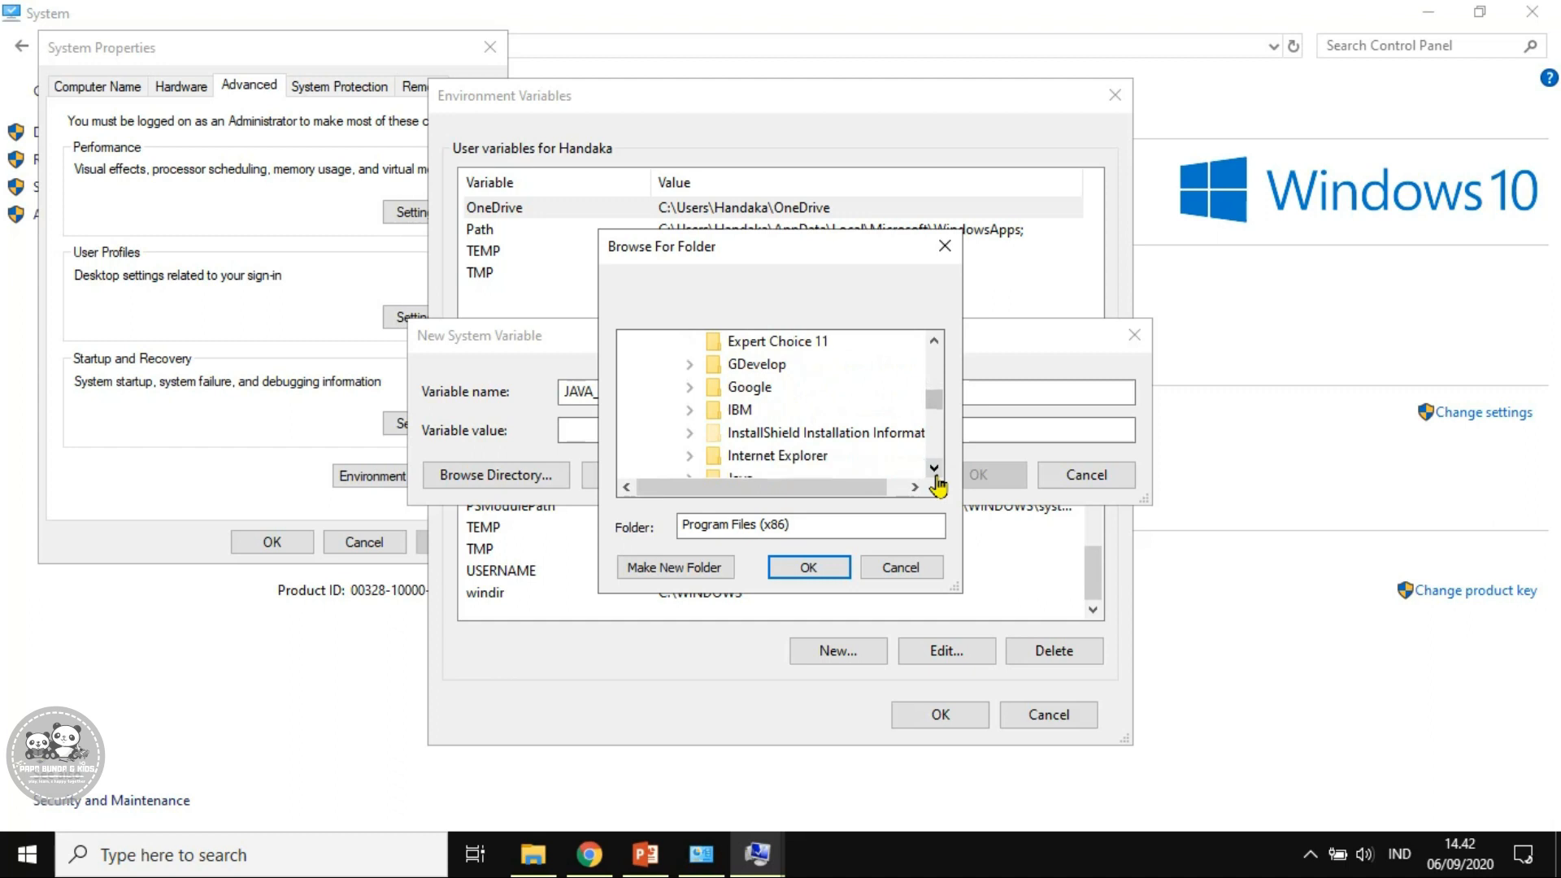
pyautogui.click(936, 476)
pyautogui.click(935, 476)
pyautogui.click(755, 435)
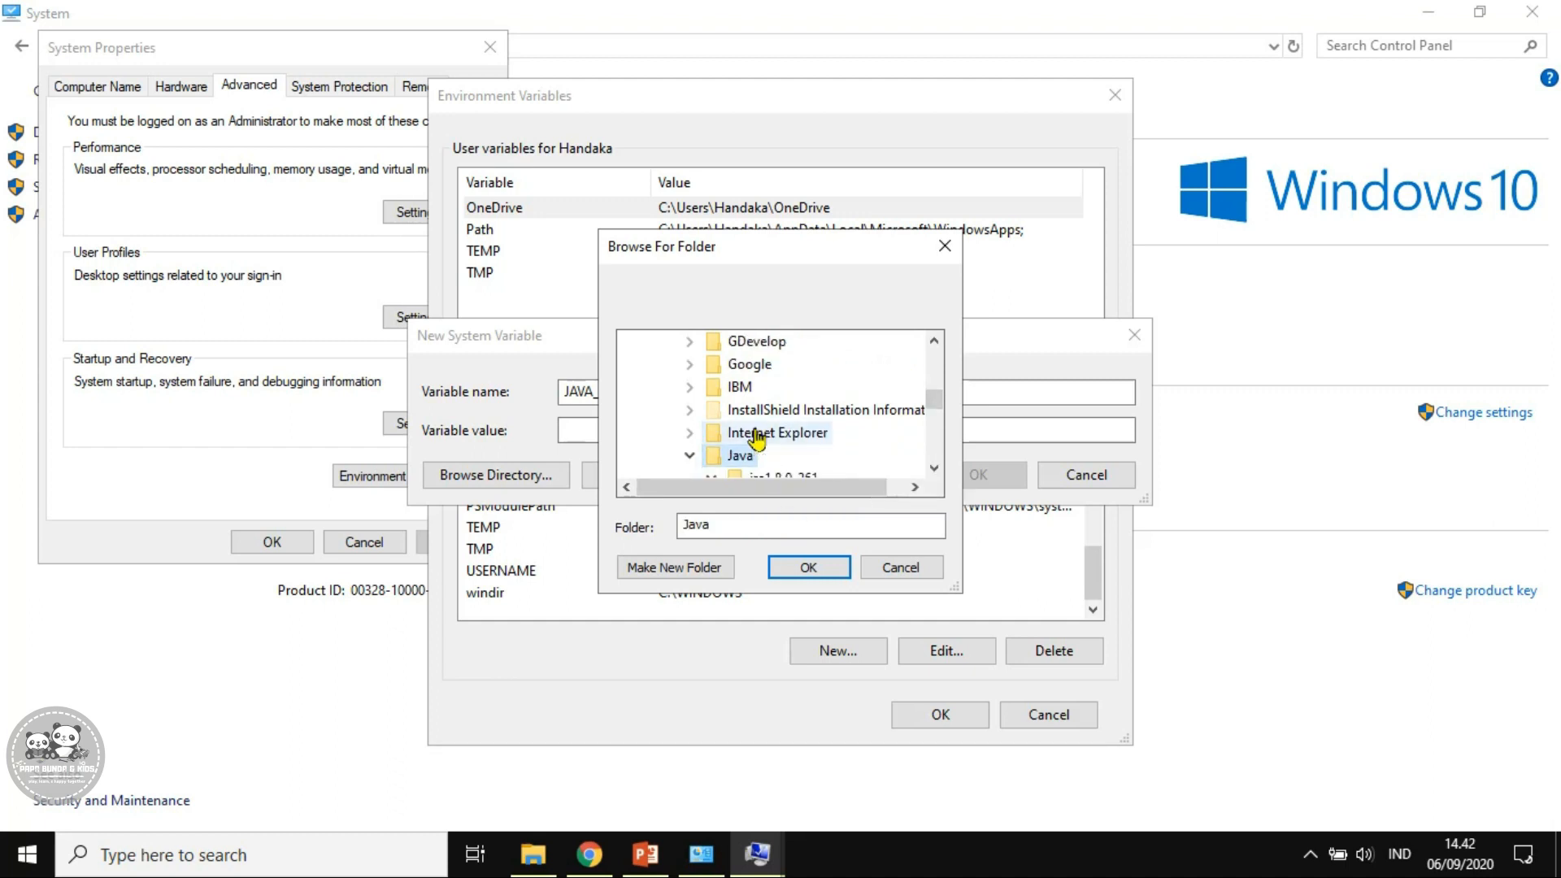
pyautogui.click(935, 469)
pyautogui.click(934, 469)
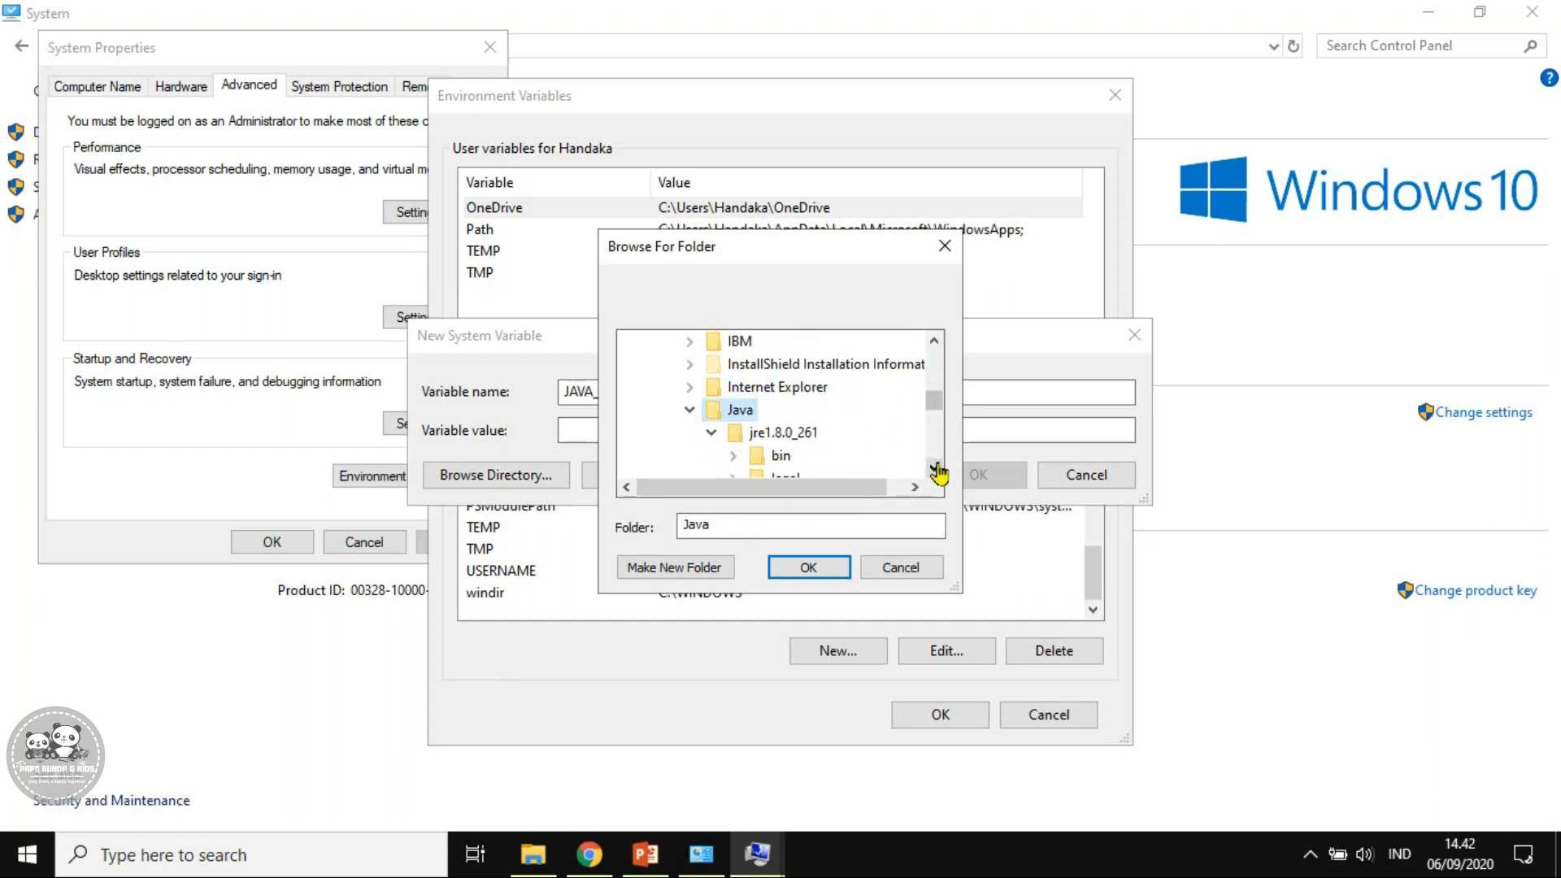
pyautogui.click(933, 470)
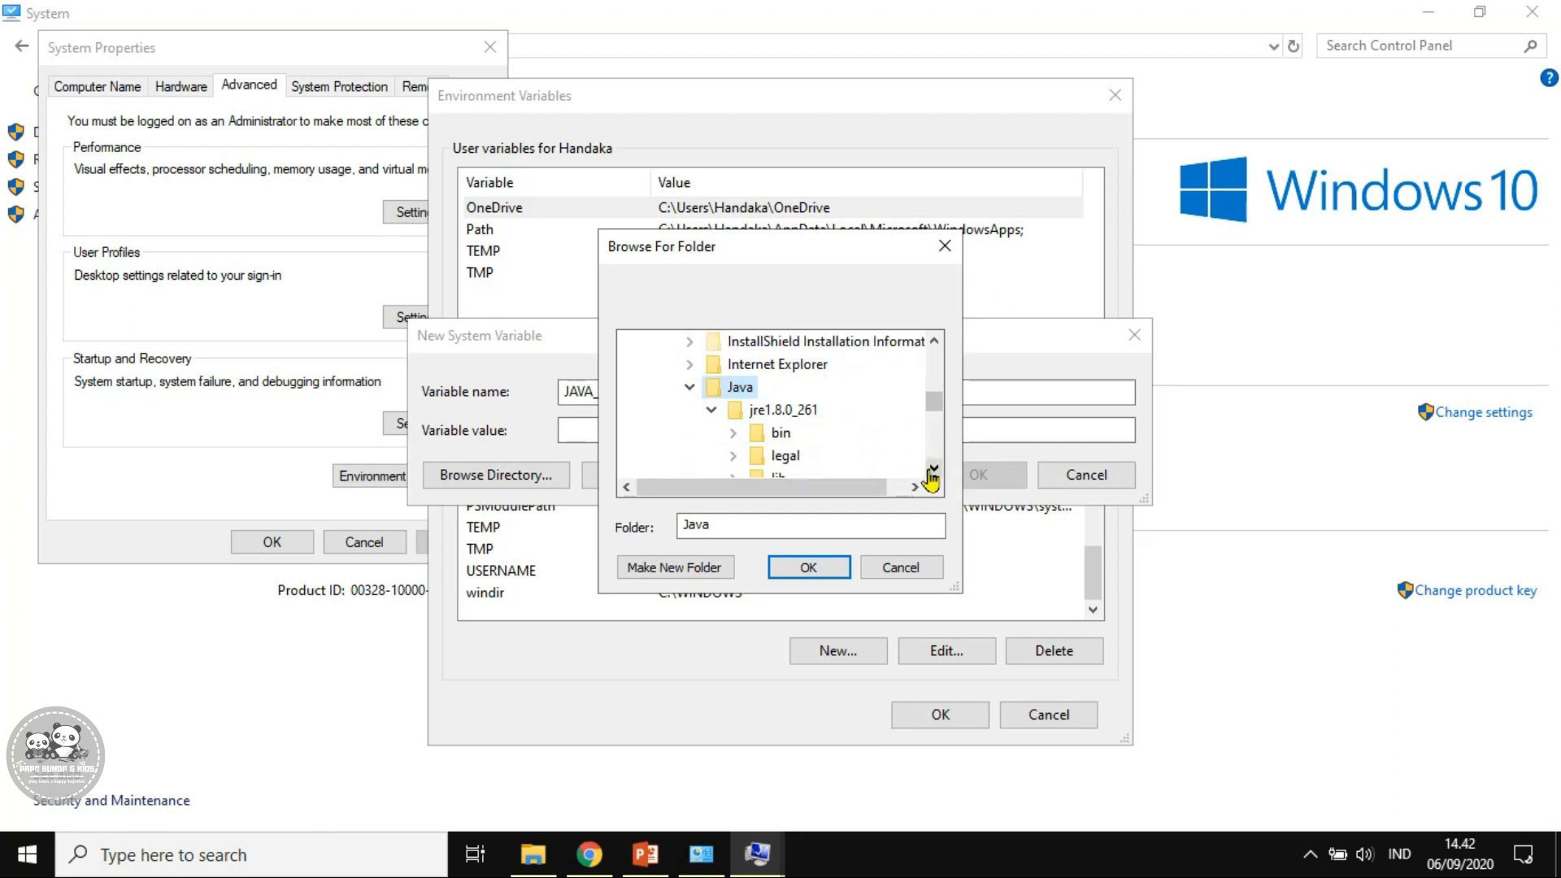
pyautogui.click(934, 470)
pyautogui.click(934, 471)
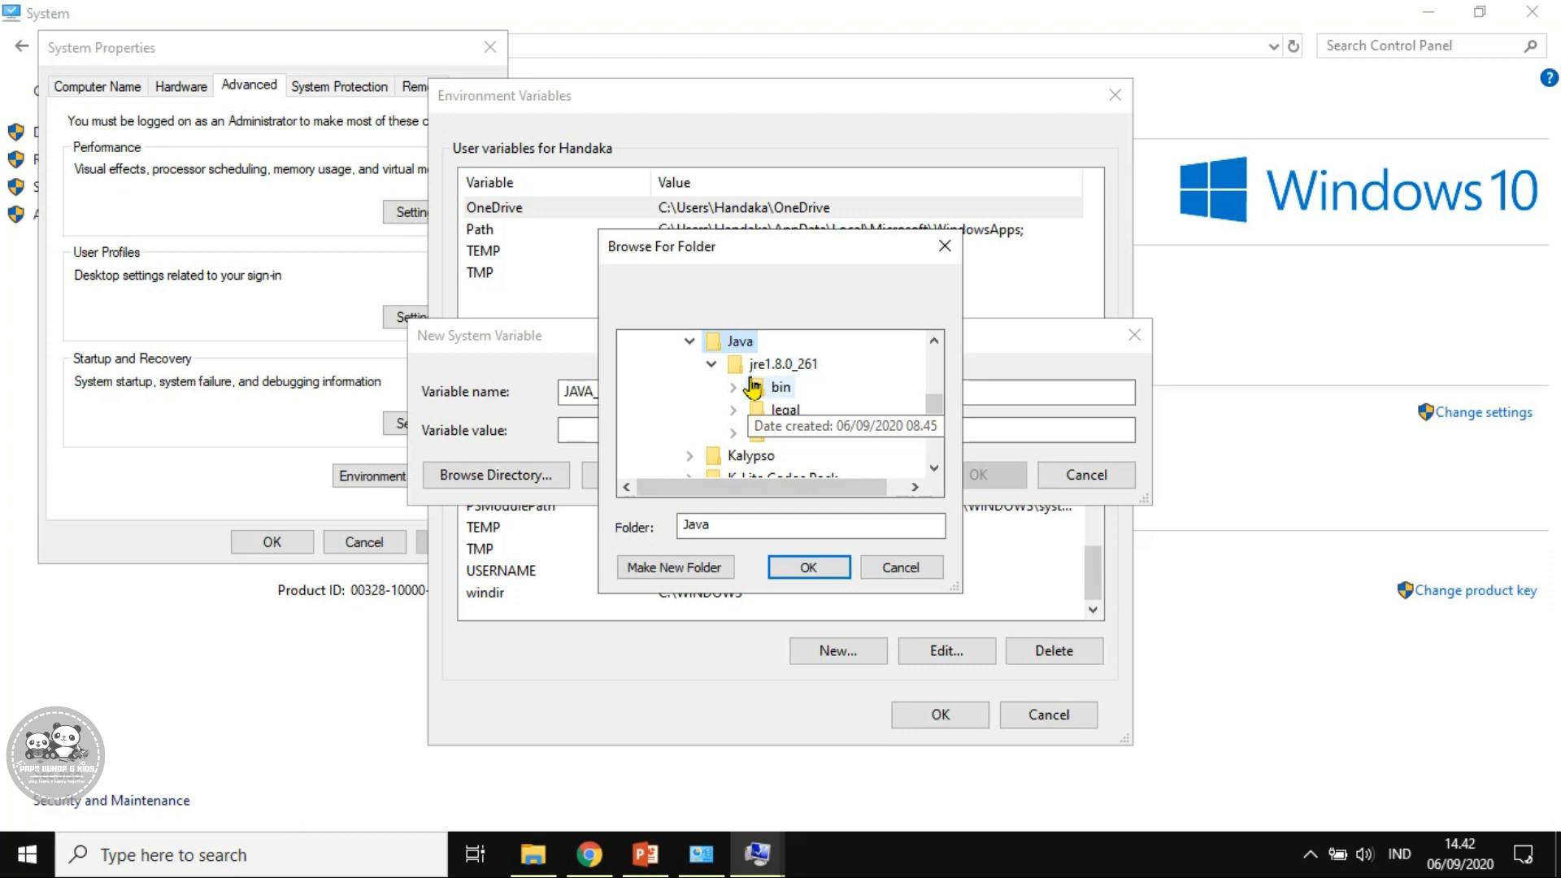
pyautogui.click(783, 363)
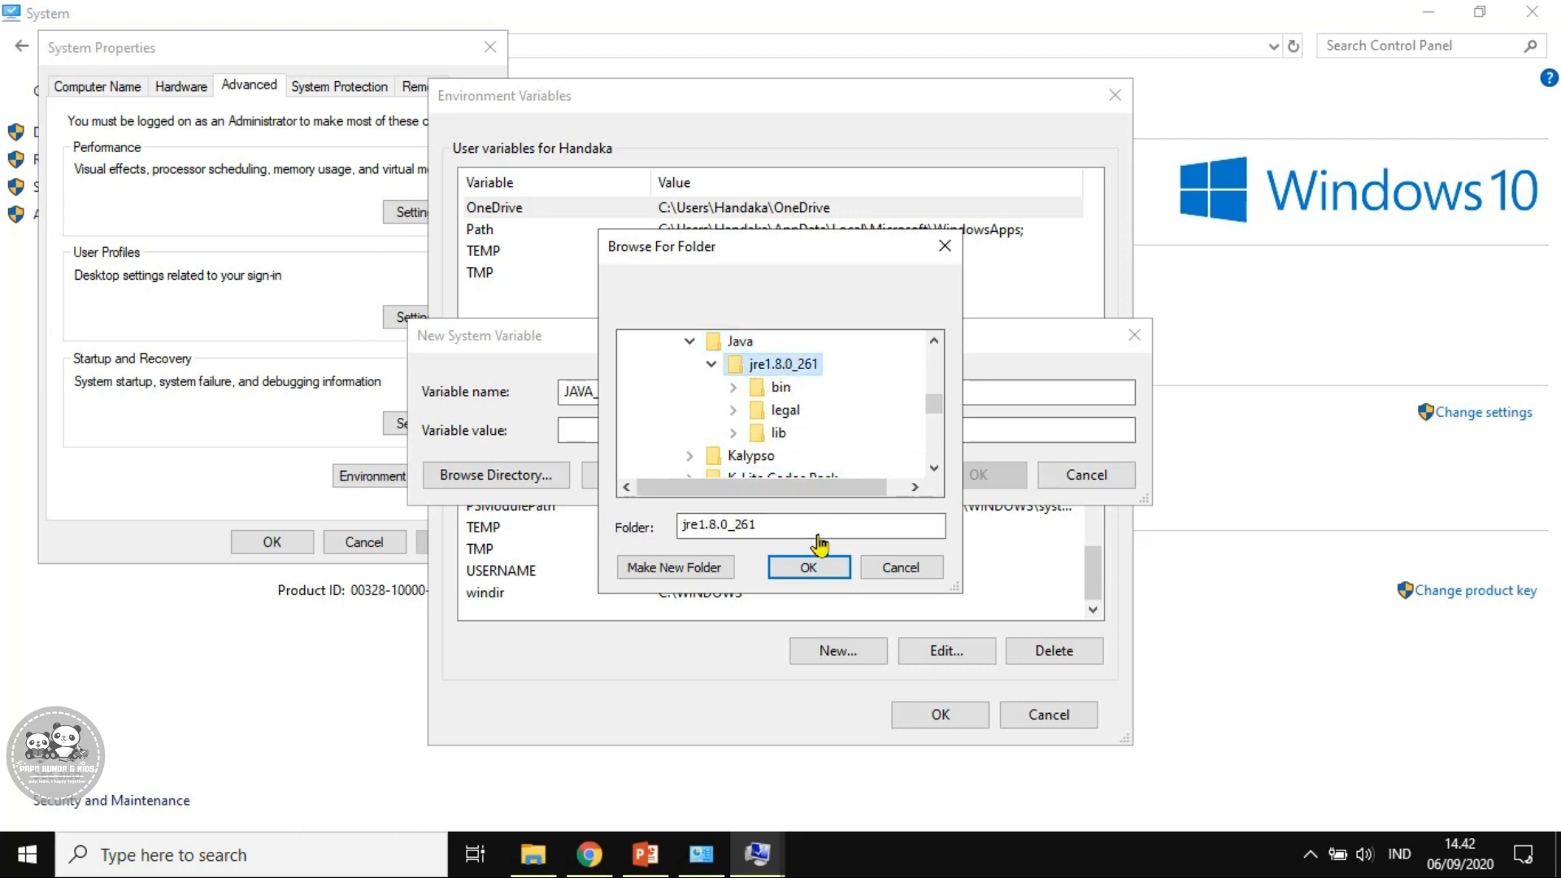
pyautogui.click(810, 570)
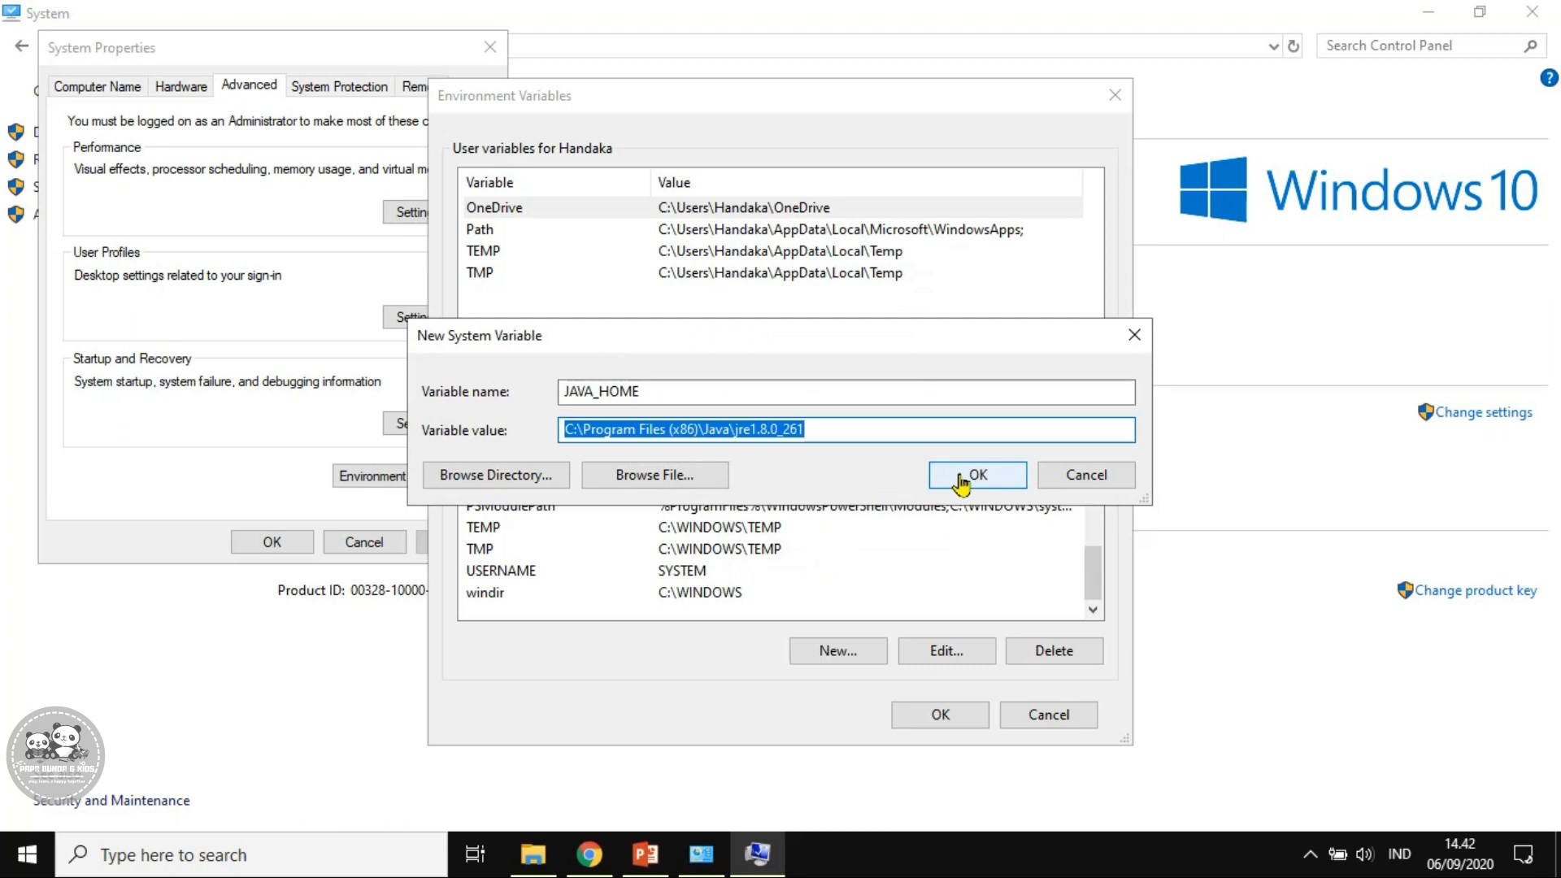
pyautogui.click(962, 480)
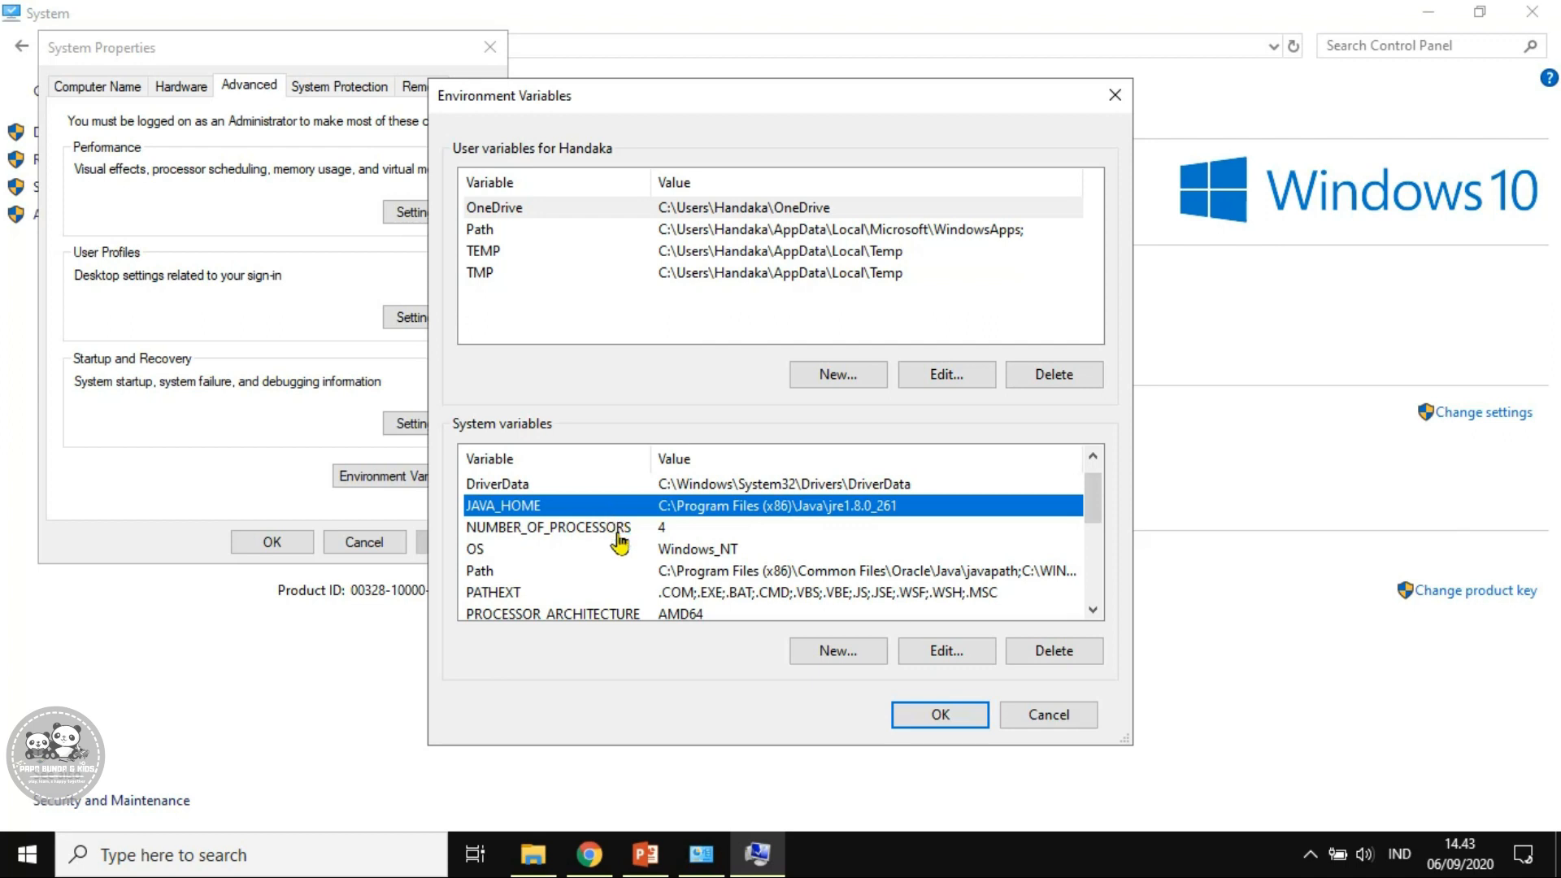
# Open the system Path variable for editing and add a new entry to browse for
pyautogui.click(480, 570)
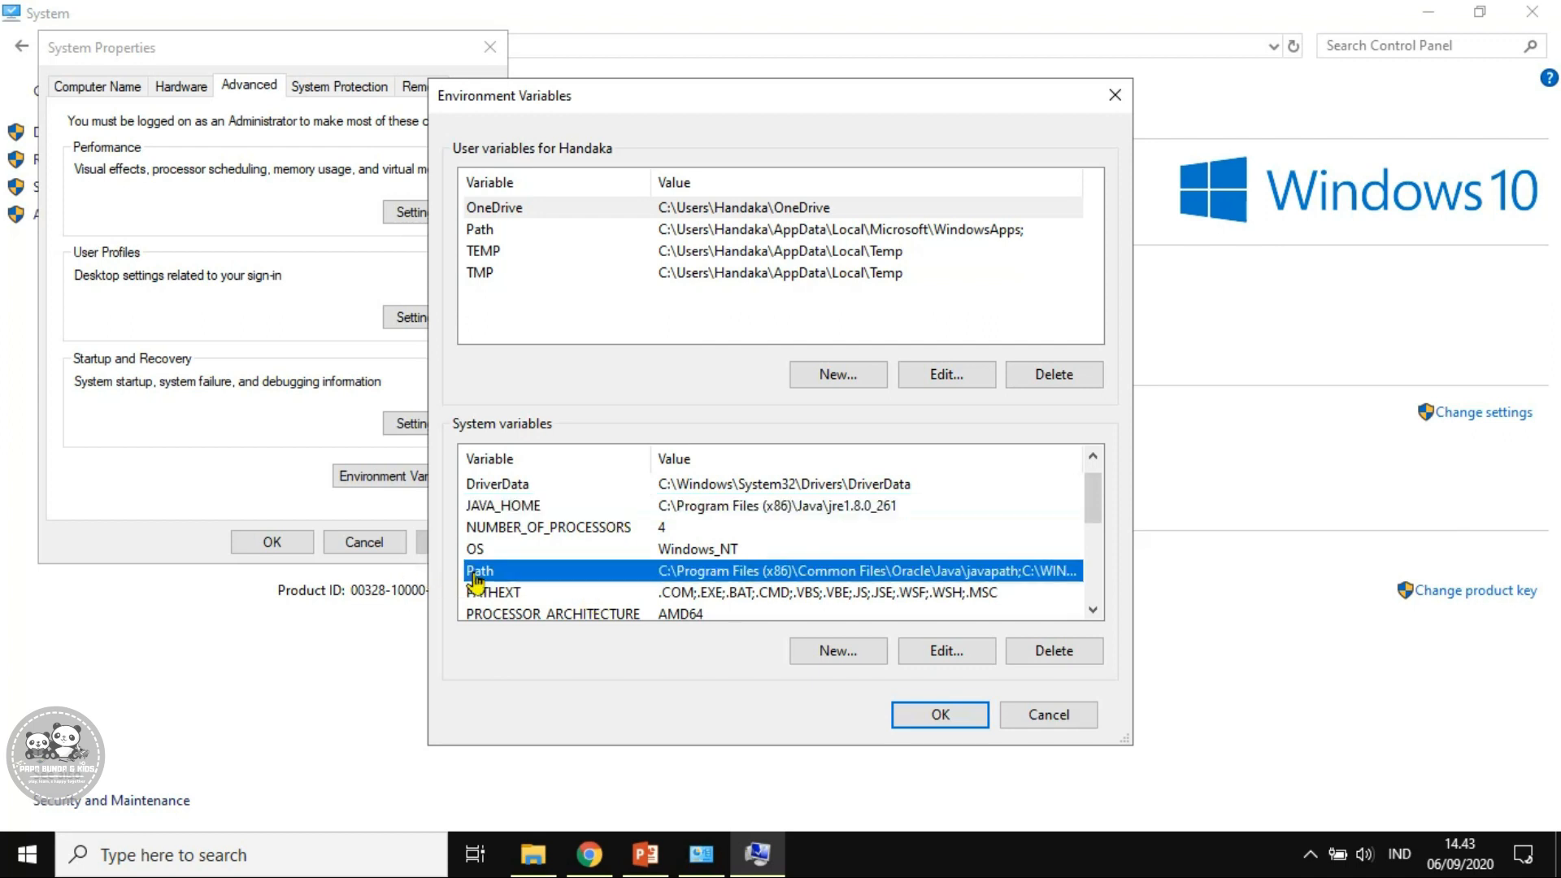
pyautogui.click(943, 651)
pyautogui.click(1013, 198)
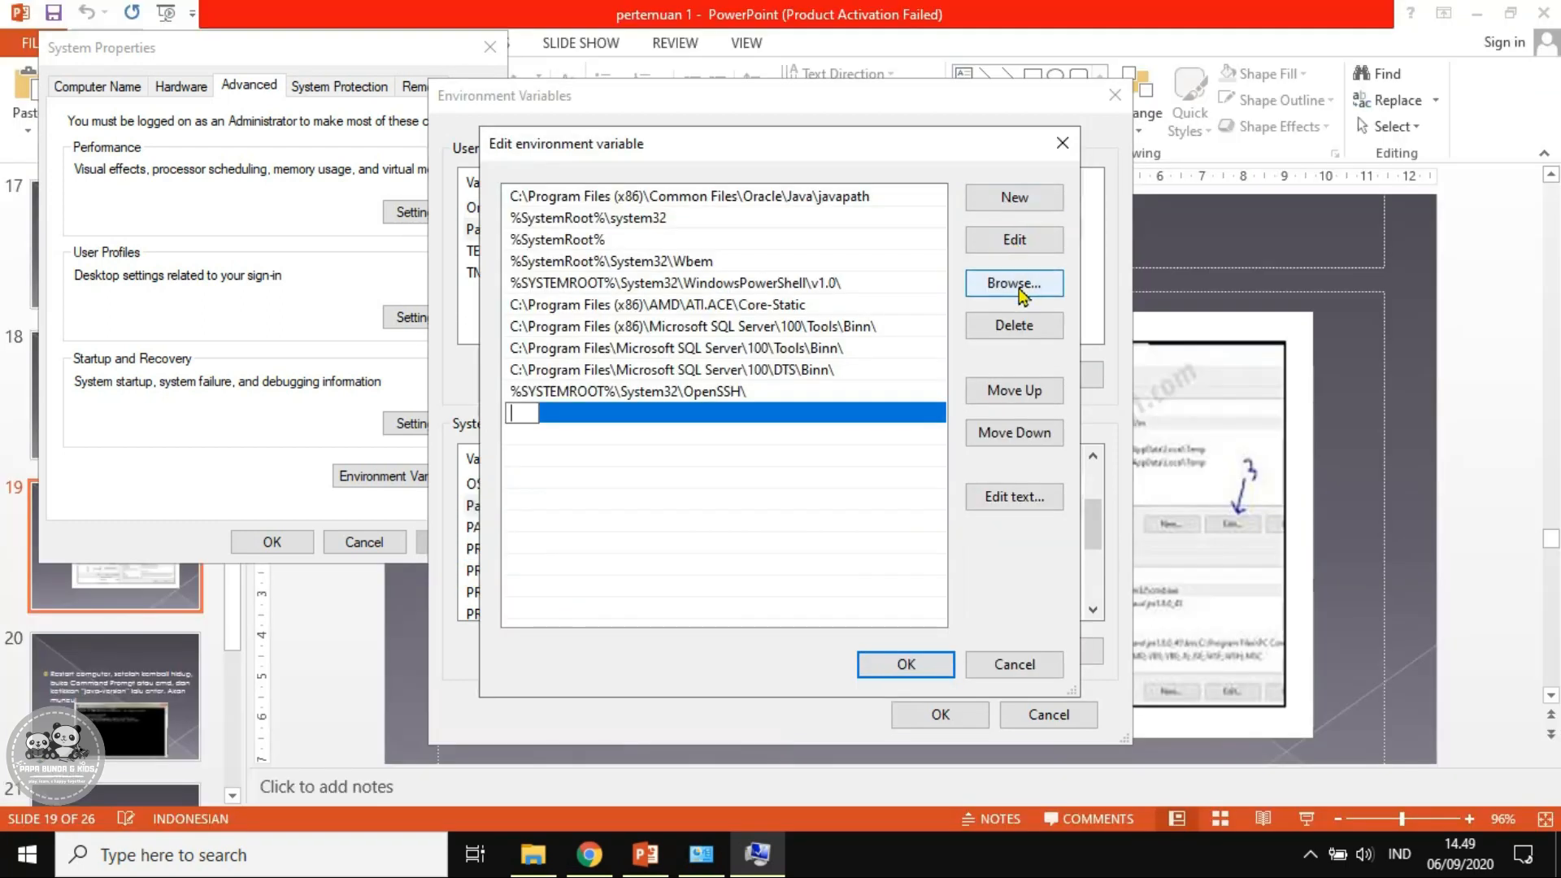
pyautogui.click(1017, 285)
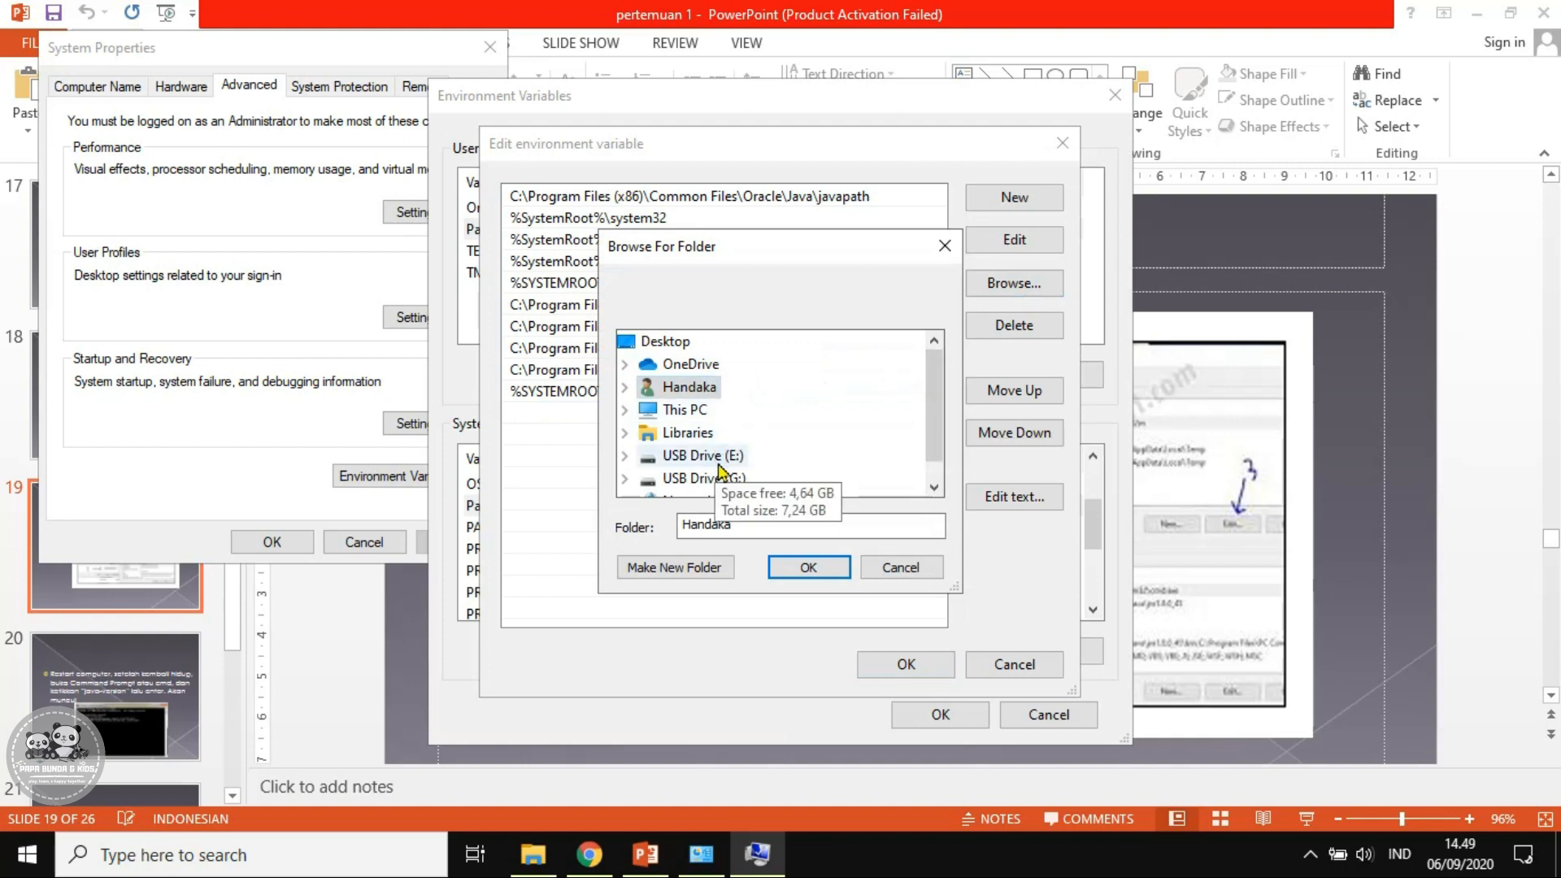
# Add C:\Program Files (x86)\Java\jre1.8.0_261\bin as the entry and save Path
pyautogui.doubleClick(692, 409)
pyautogui.scroll(-1, 809, 417)
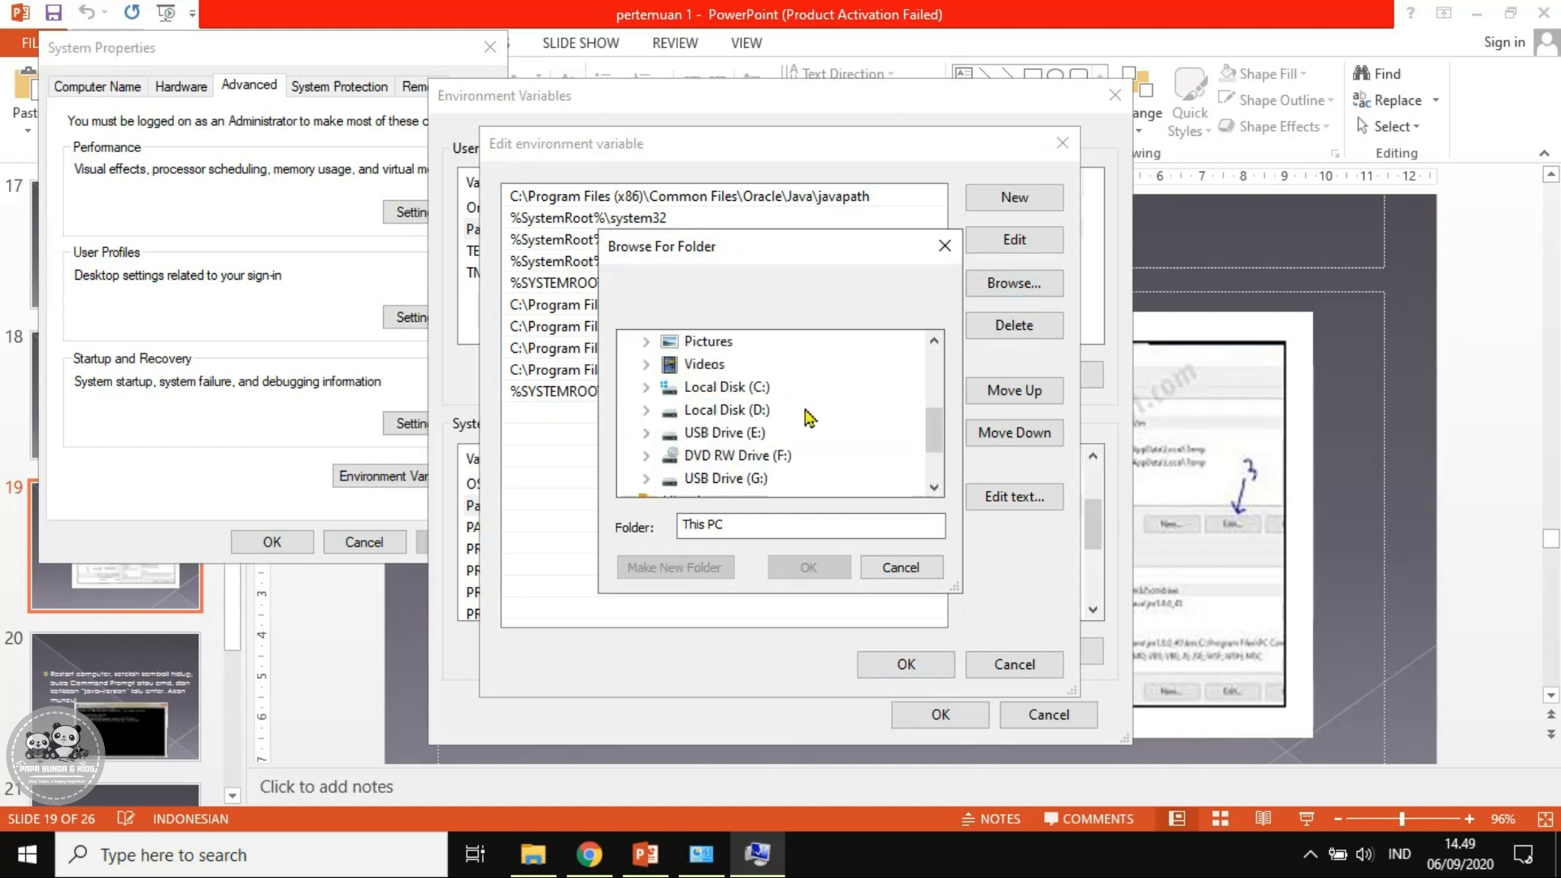
pyautogui.doubleClick(759, 387)
pyautogui.scroll(-3, 833, 413)
pyautogui.scroll(-1, 834, 413)
pyautogui.scroll(1, 830, 411)
pyautogui.doubleClick(801, 411)
pyautogui.scroll(-7, 862, 421)
pyautogui.scroll(-3, 862, 420)
pyautogui.scroll(-2, 862, 420)
pyautogui.scroll(6, 865, 425)
pyautogui.click(738, 435)
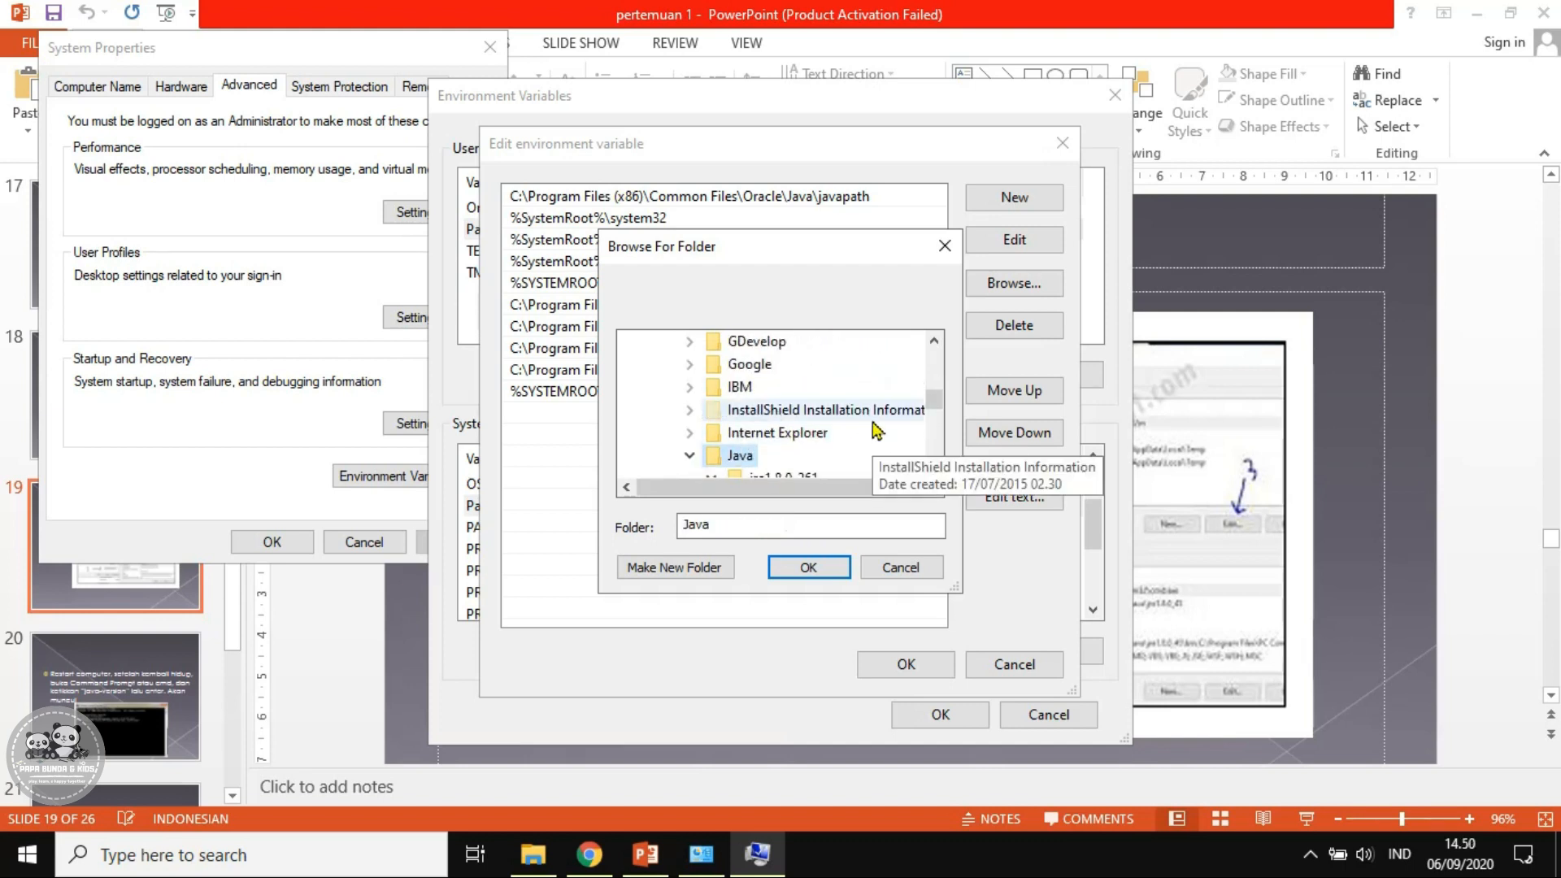
pyautogui.scroll(-2, 878, 422)
pyautogui.doubleClick(780, 368)
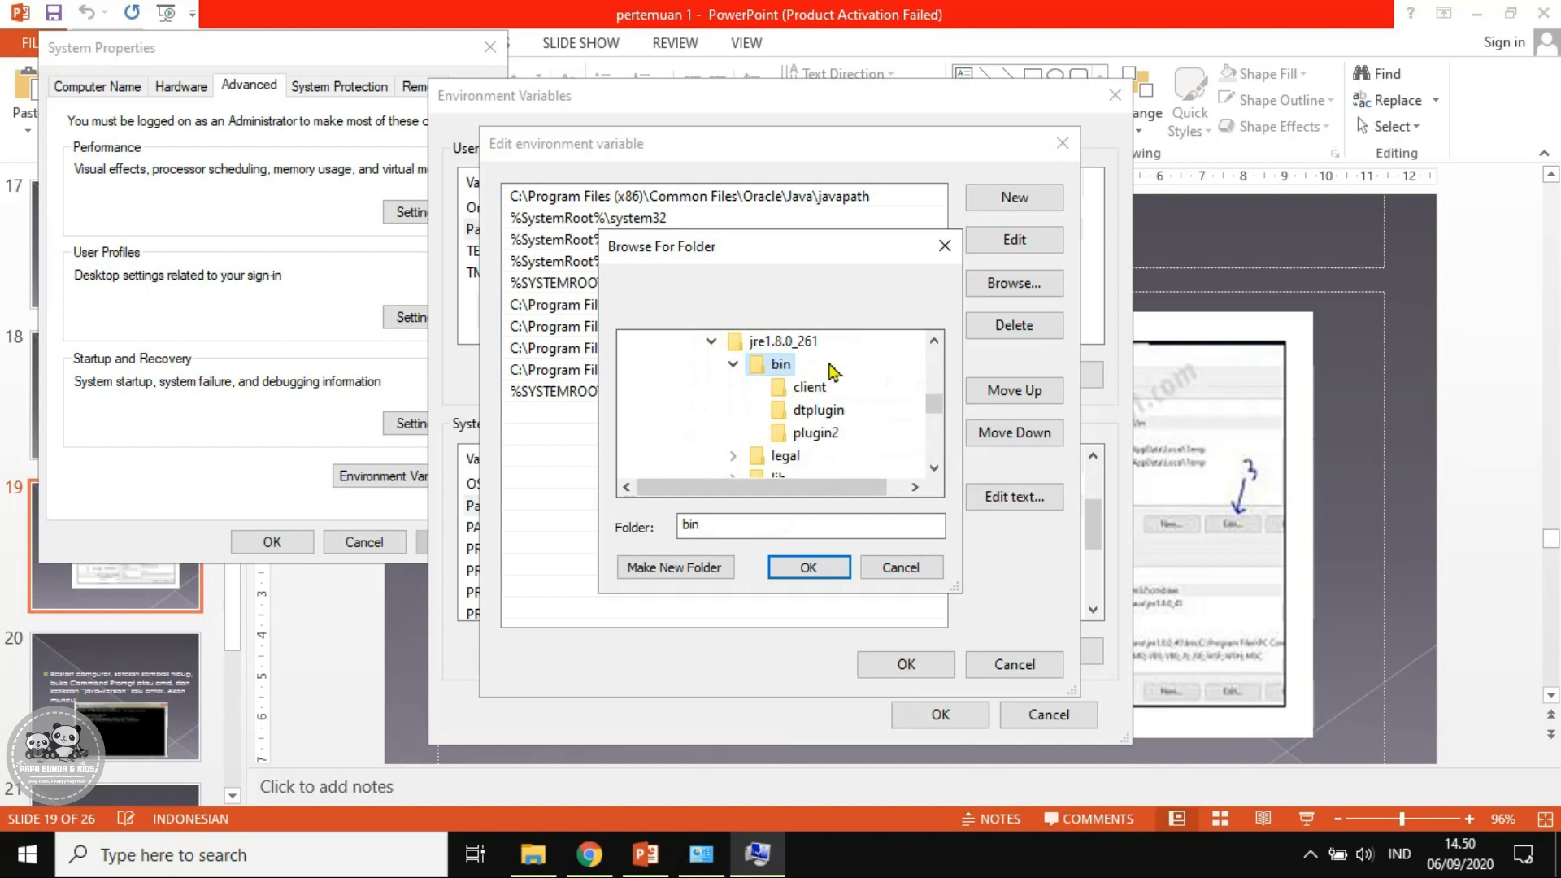
pyautogui.click(809, 568)
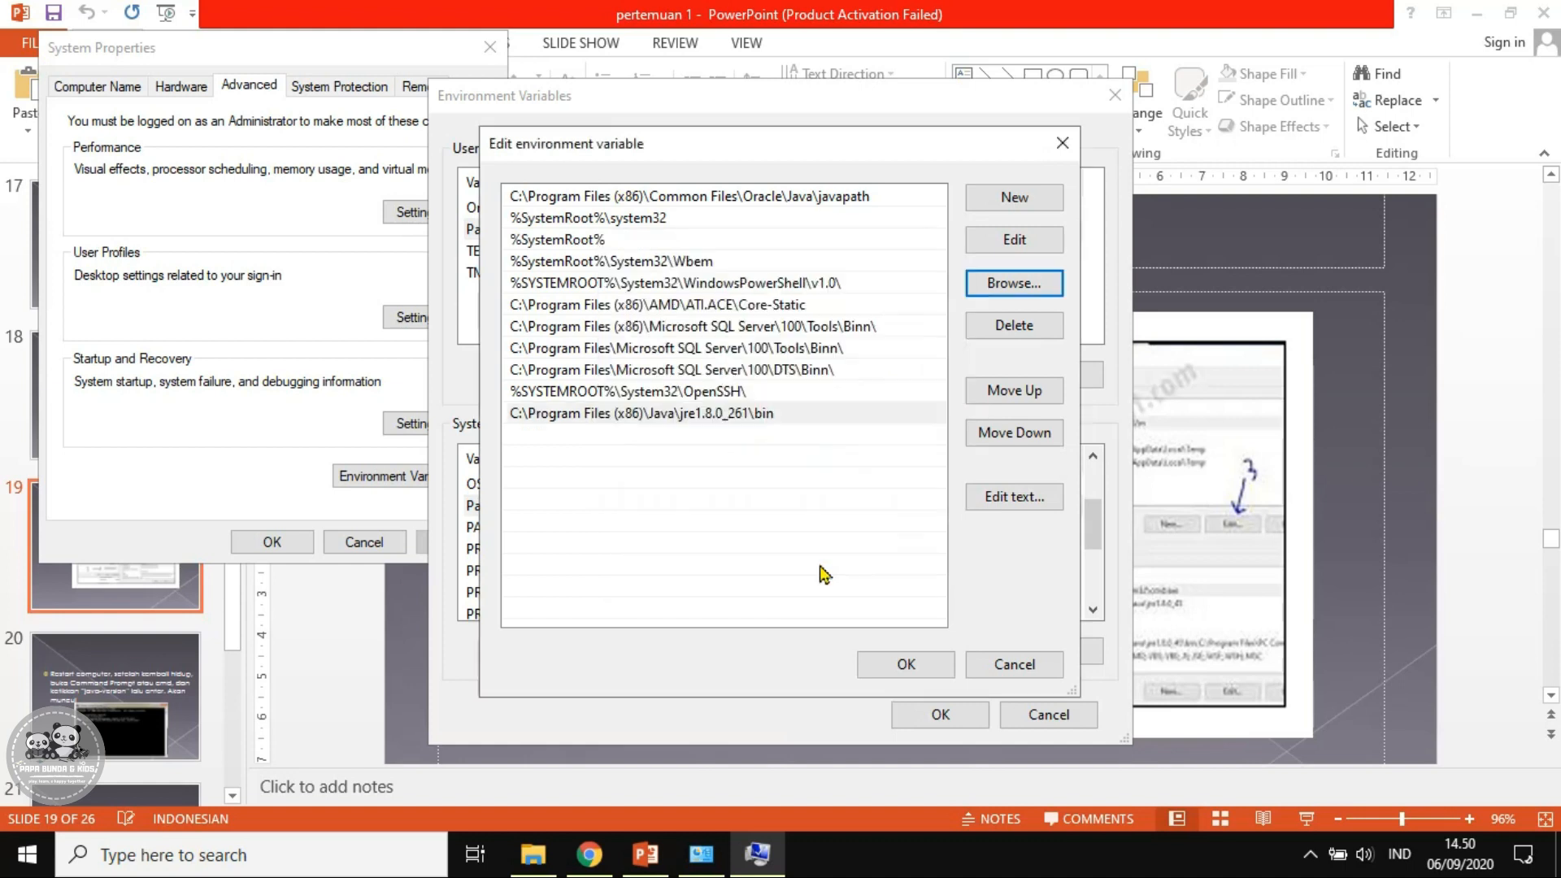
pyautogui.click(721, 416)
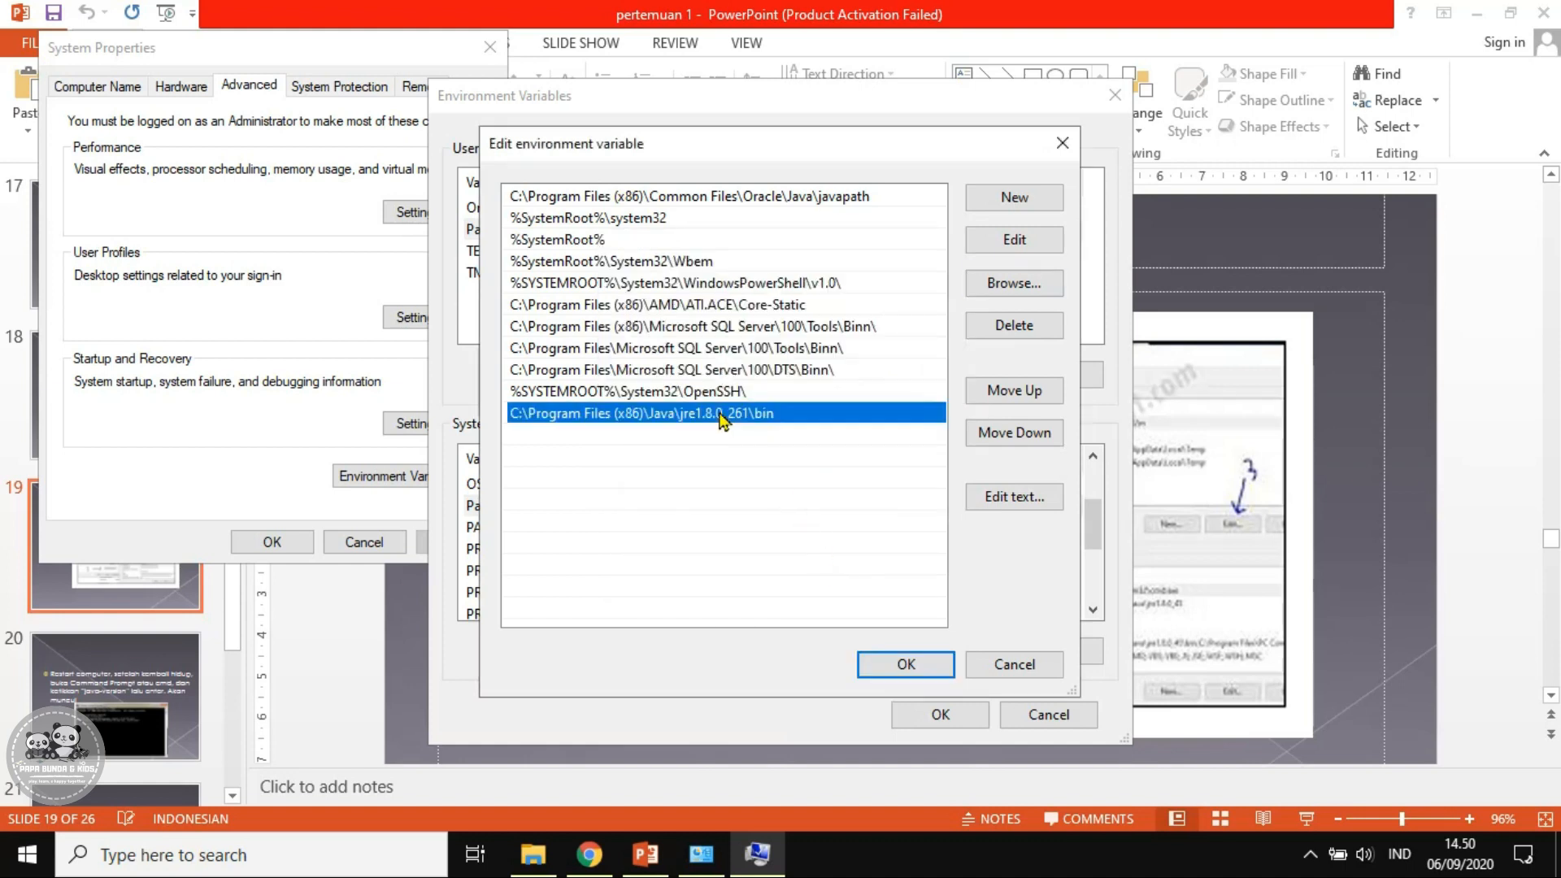
pyautogui.click(894, 669)
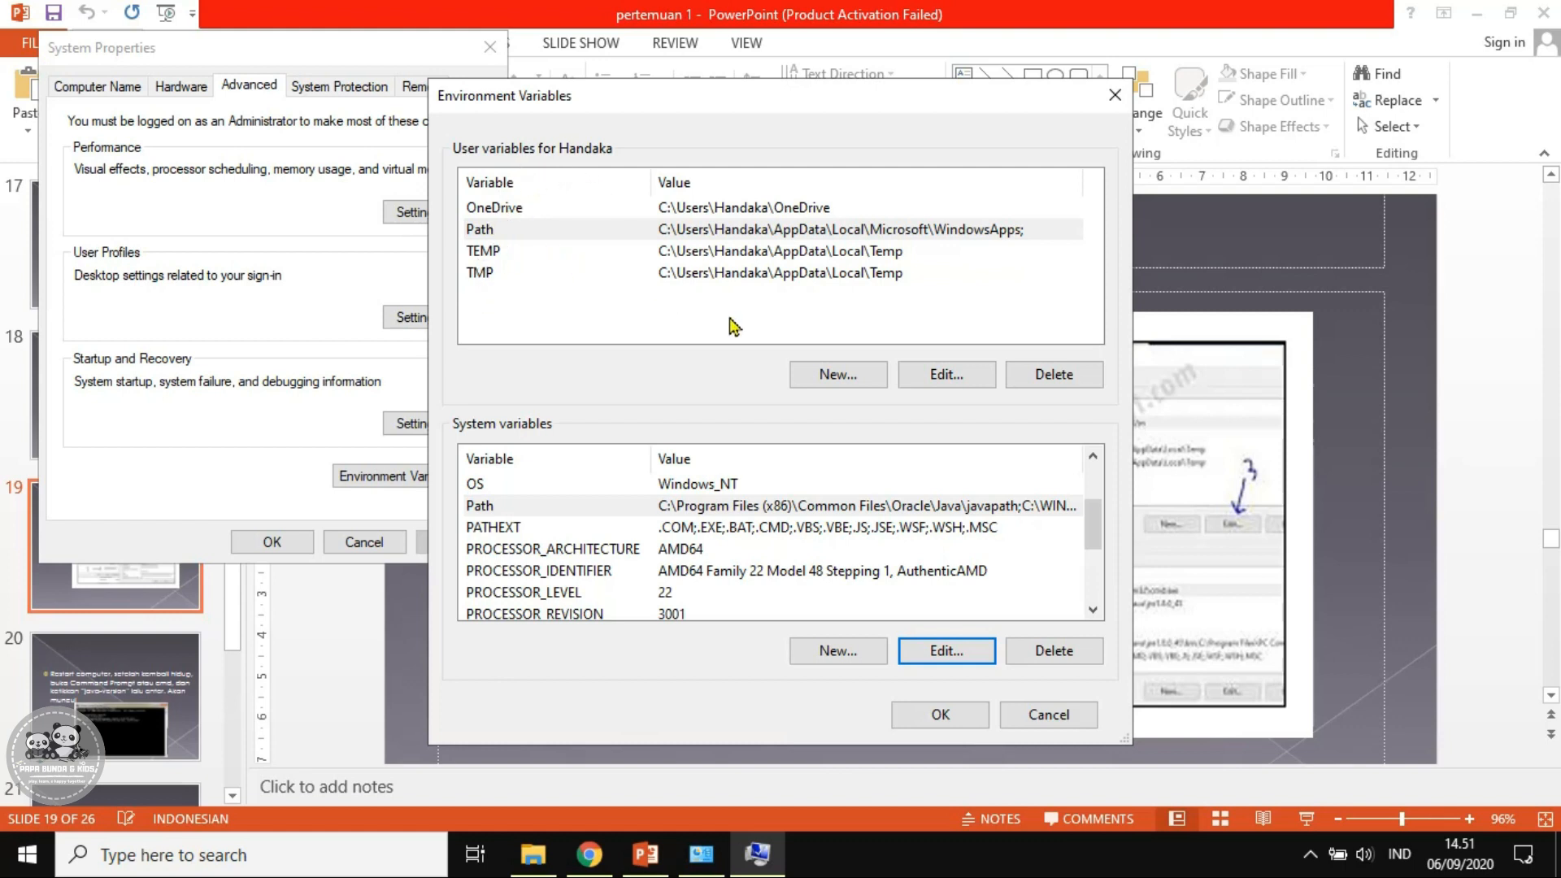
# Create user variable _JAVA_OPTIONS with value -Xmx256m-Xmx512m and save it
pyautogui.click(838, 376)
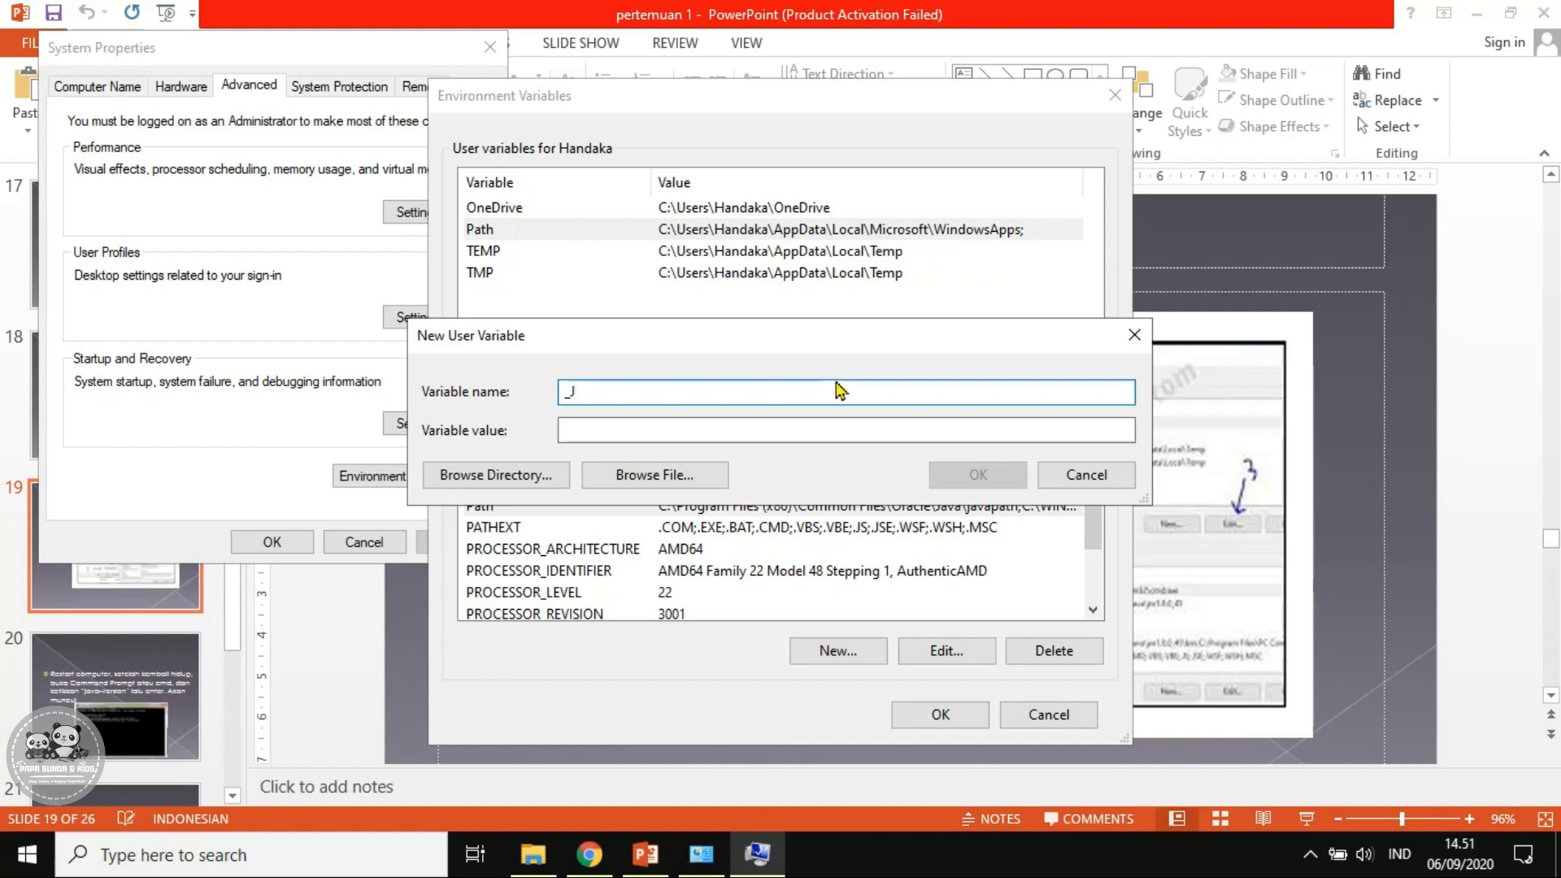
pyautogui.write('VA_OPTIONS')
pyautogui.click(568, 424)
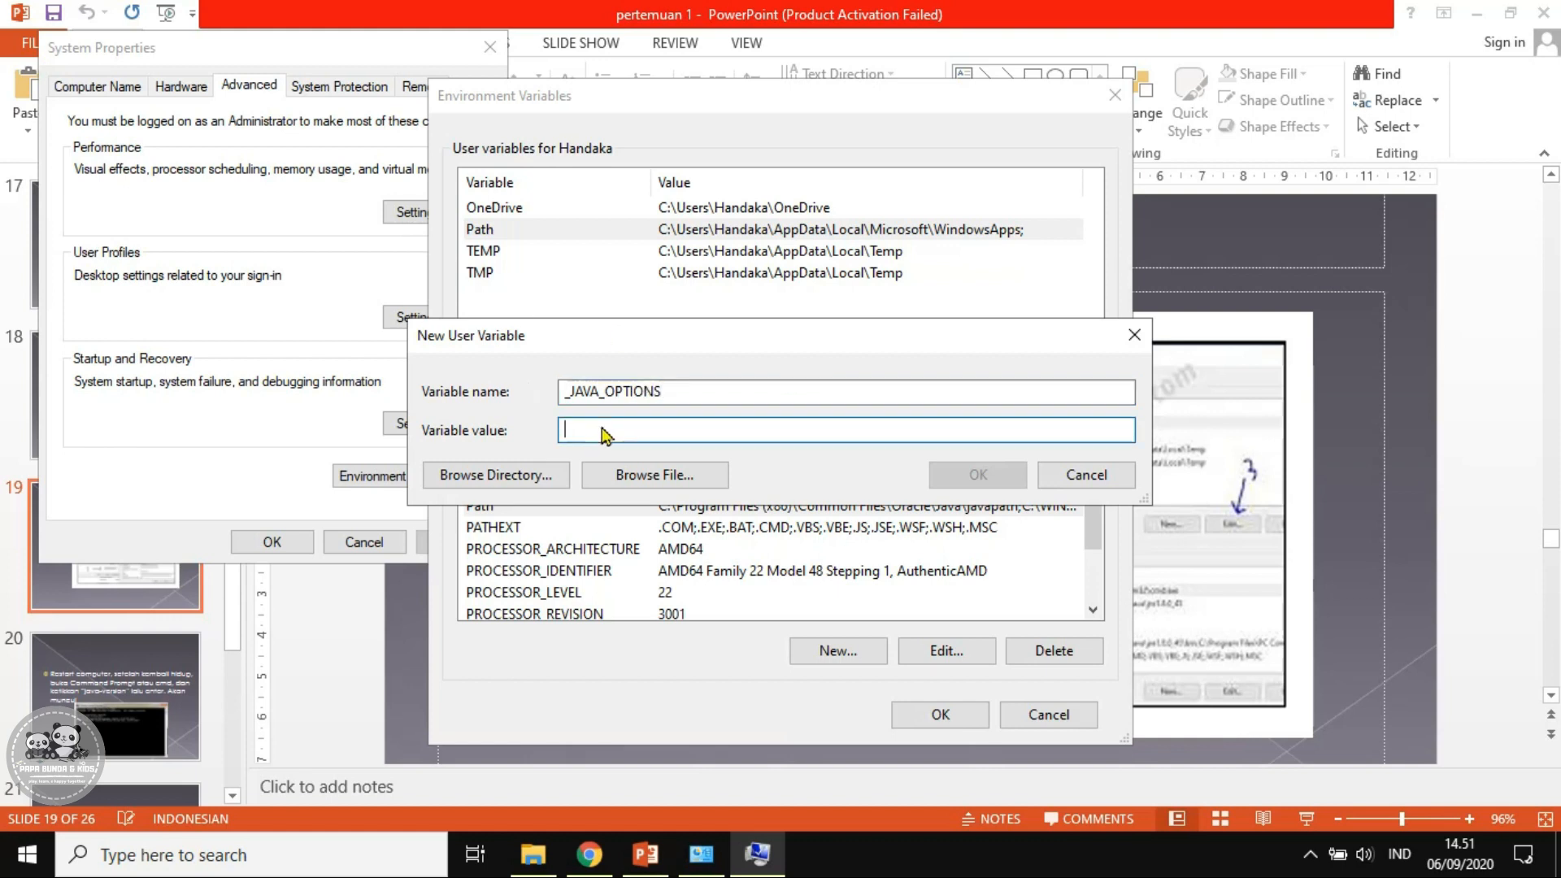
pyautogui.write('-X')
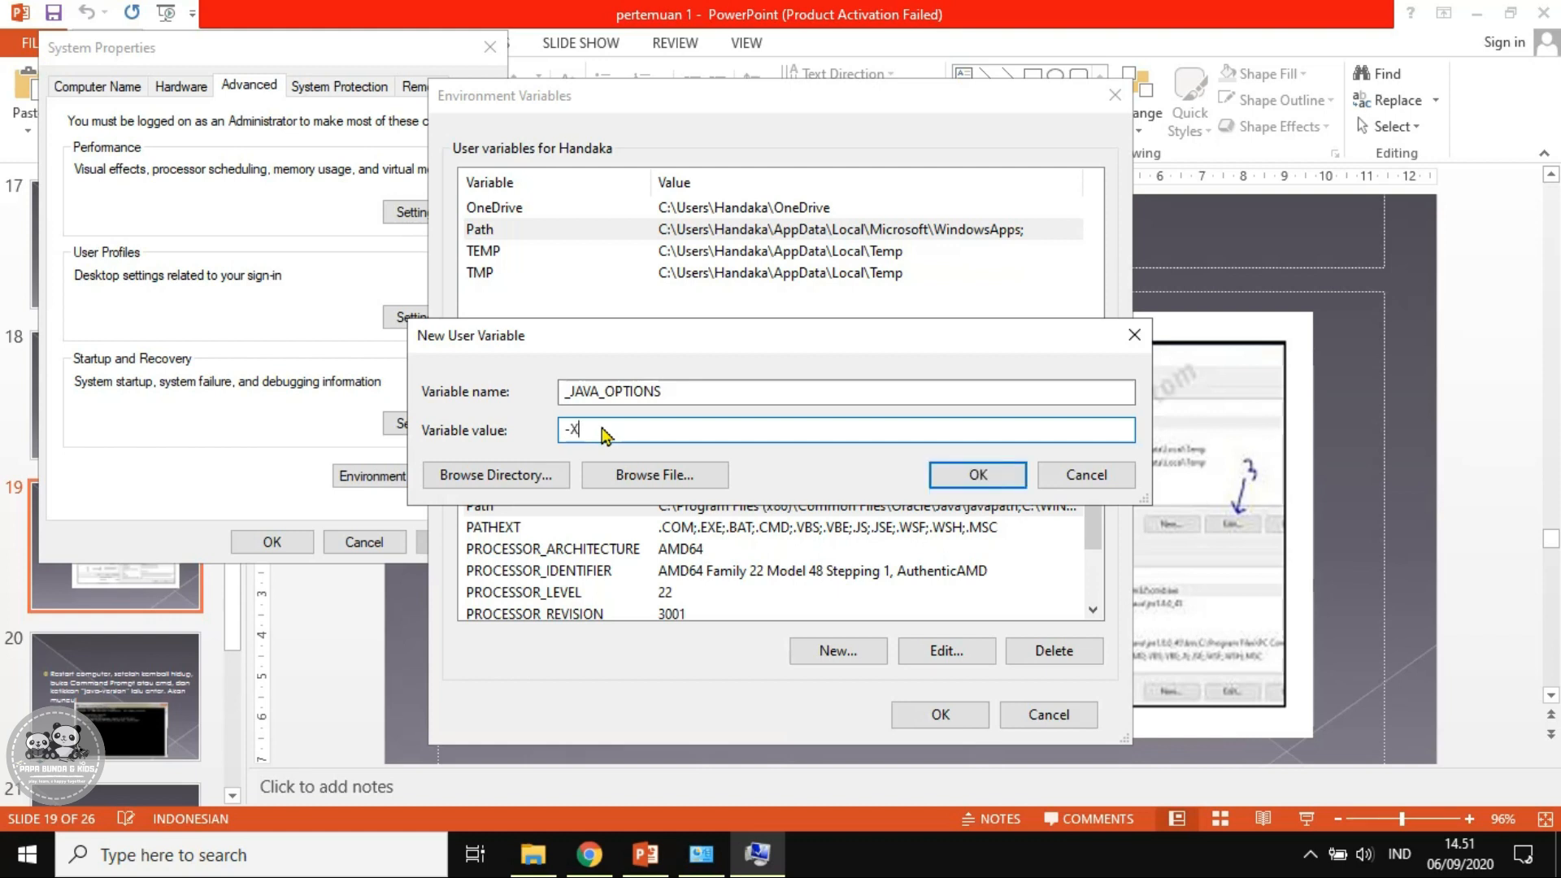
pyautogui.write('mx256m-Xmx512m')
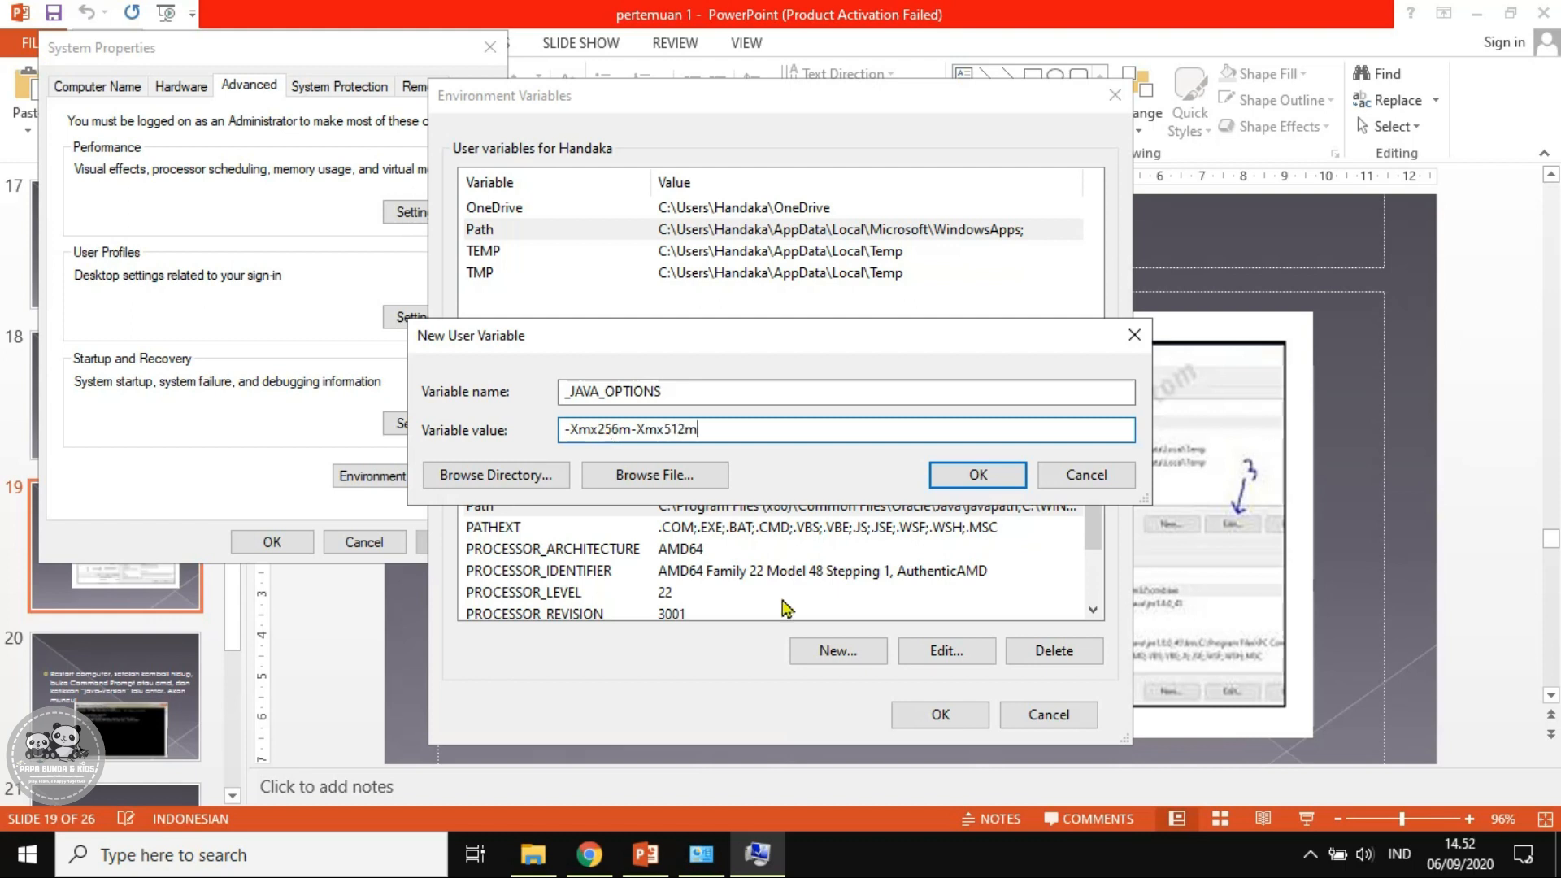
pyautogui.click(976, 484)
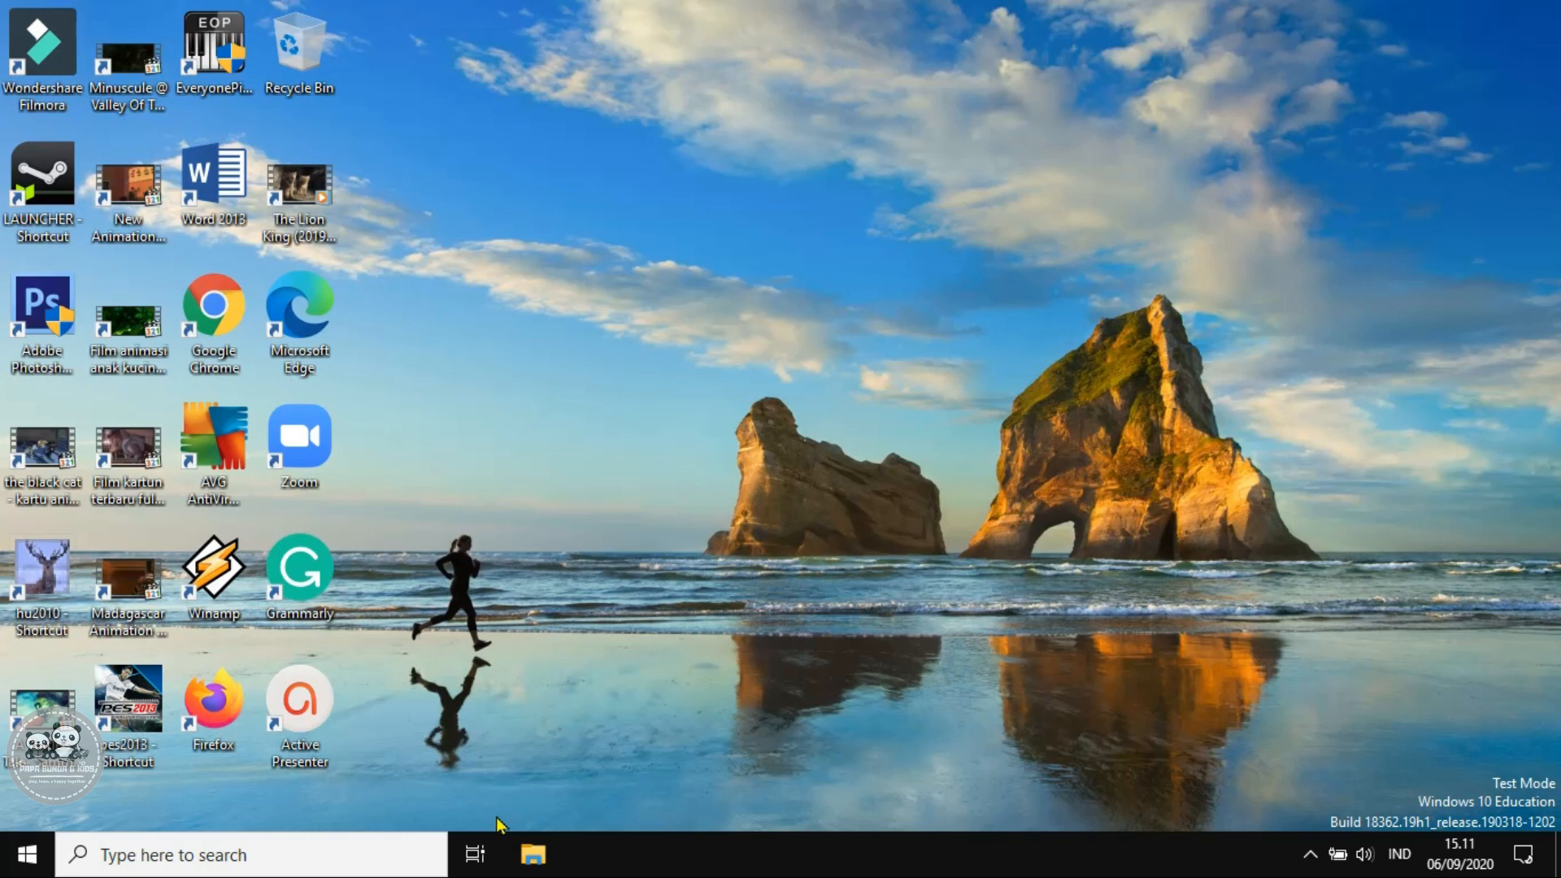
# Open Command Prompt and run java-version, which reports the command is not recognized
pyautogui.click(335, 853)
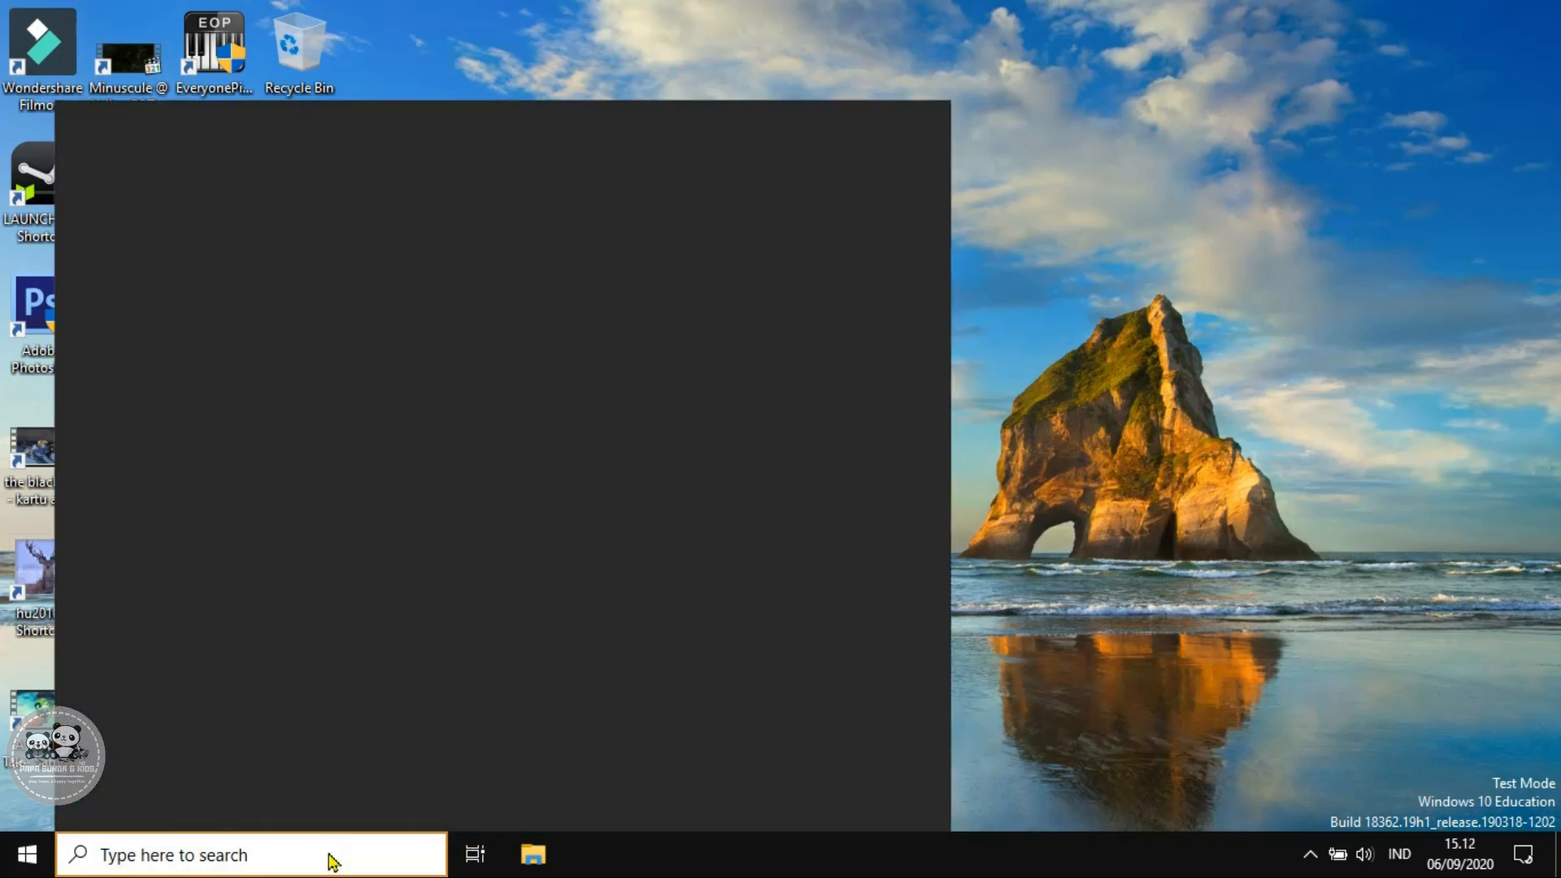
pyautogui.write('cmd')
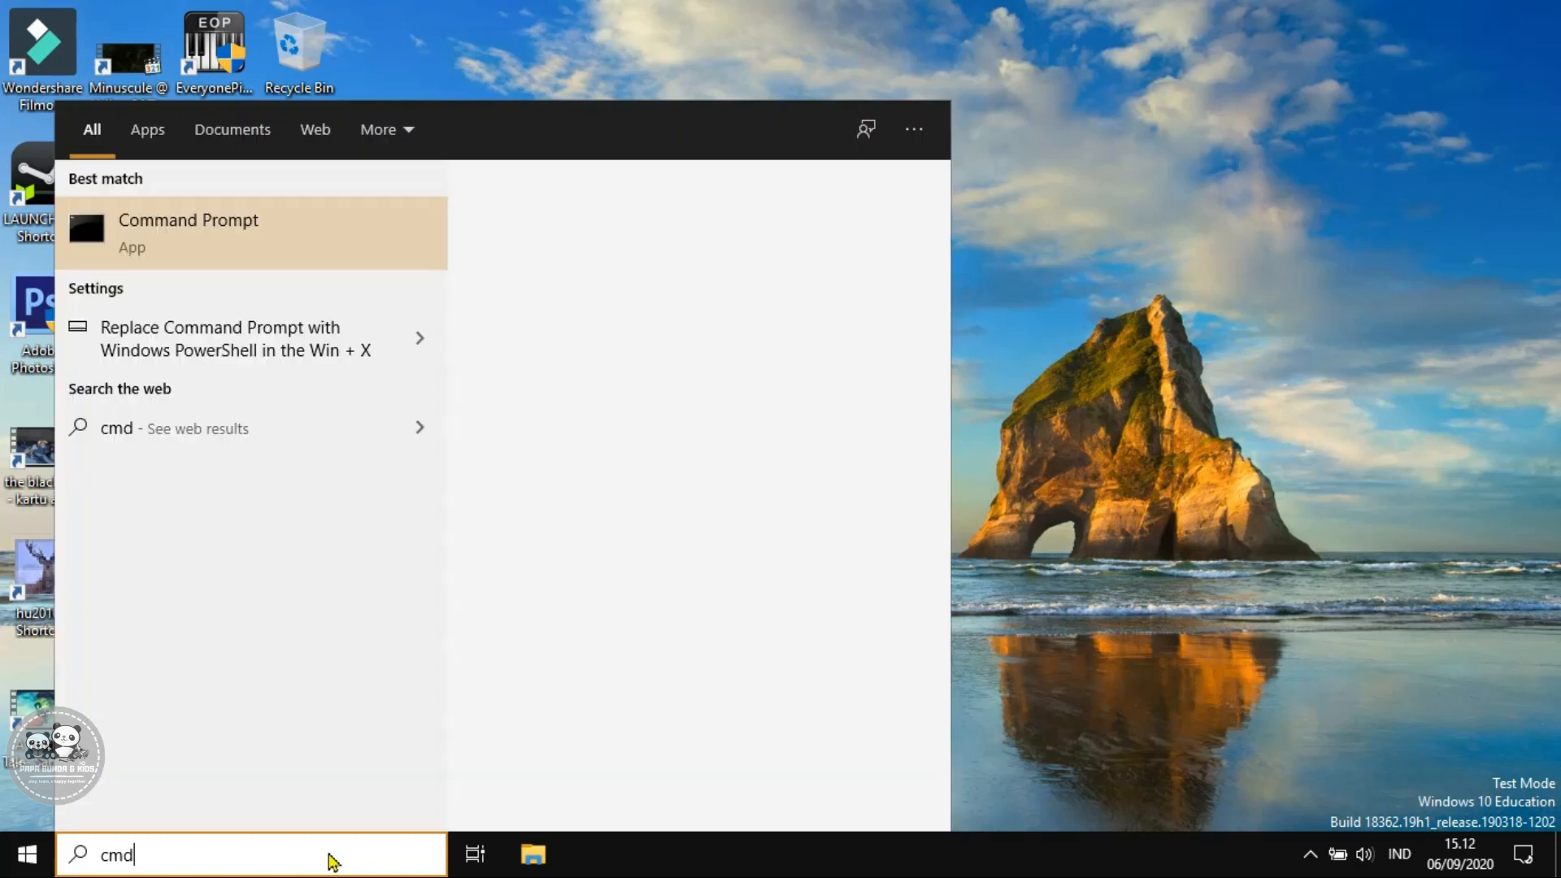
pyautogui.click(234, 254)
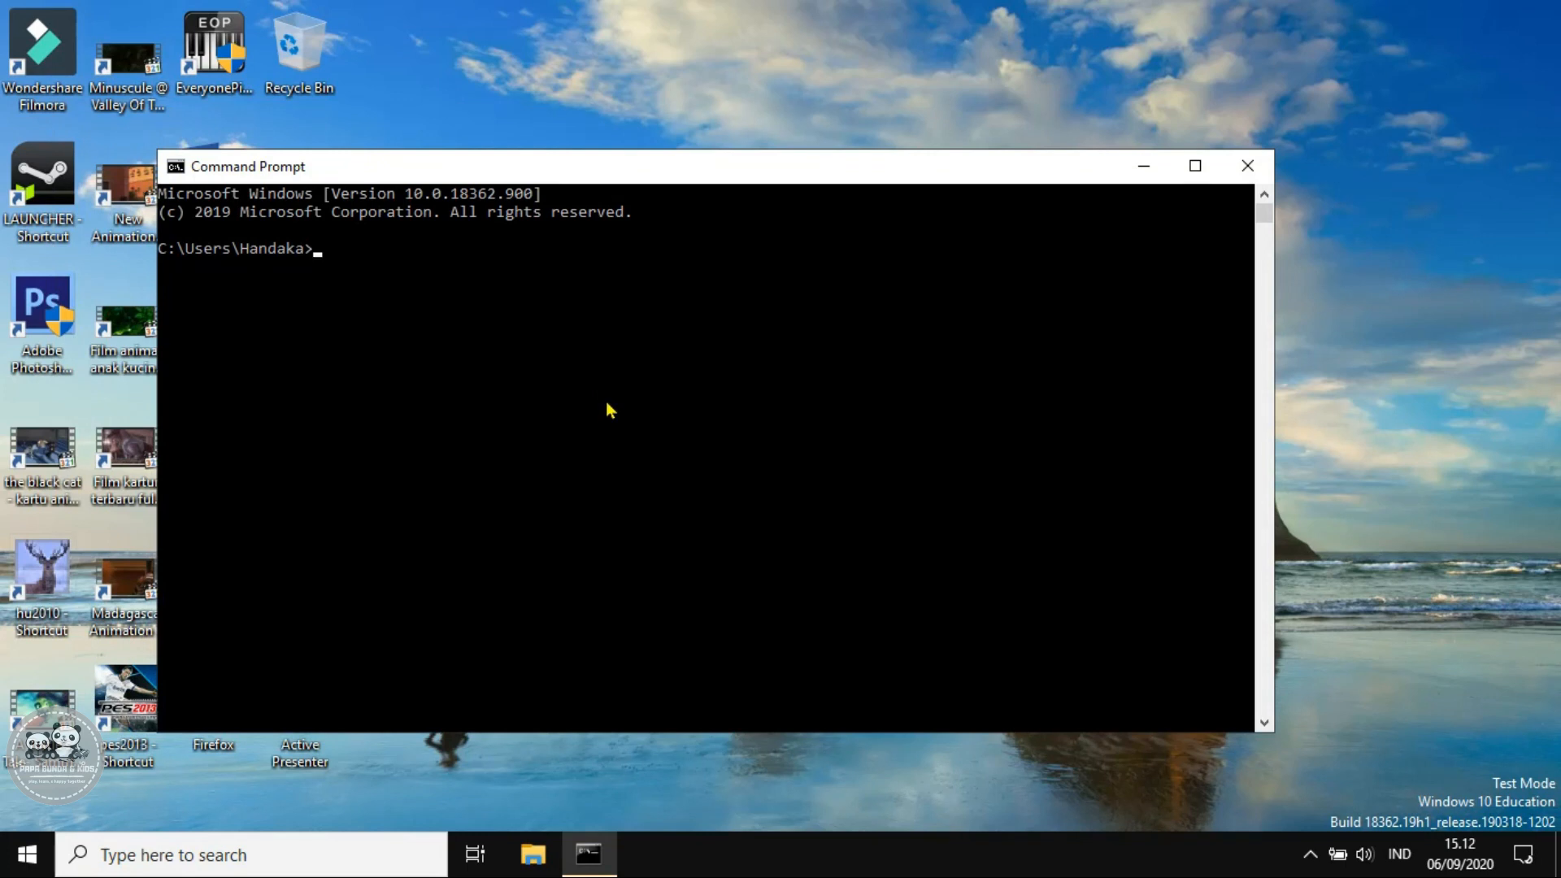
pyautogui.write('java-version')
pyautogui.press('Return')
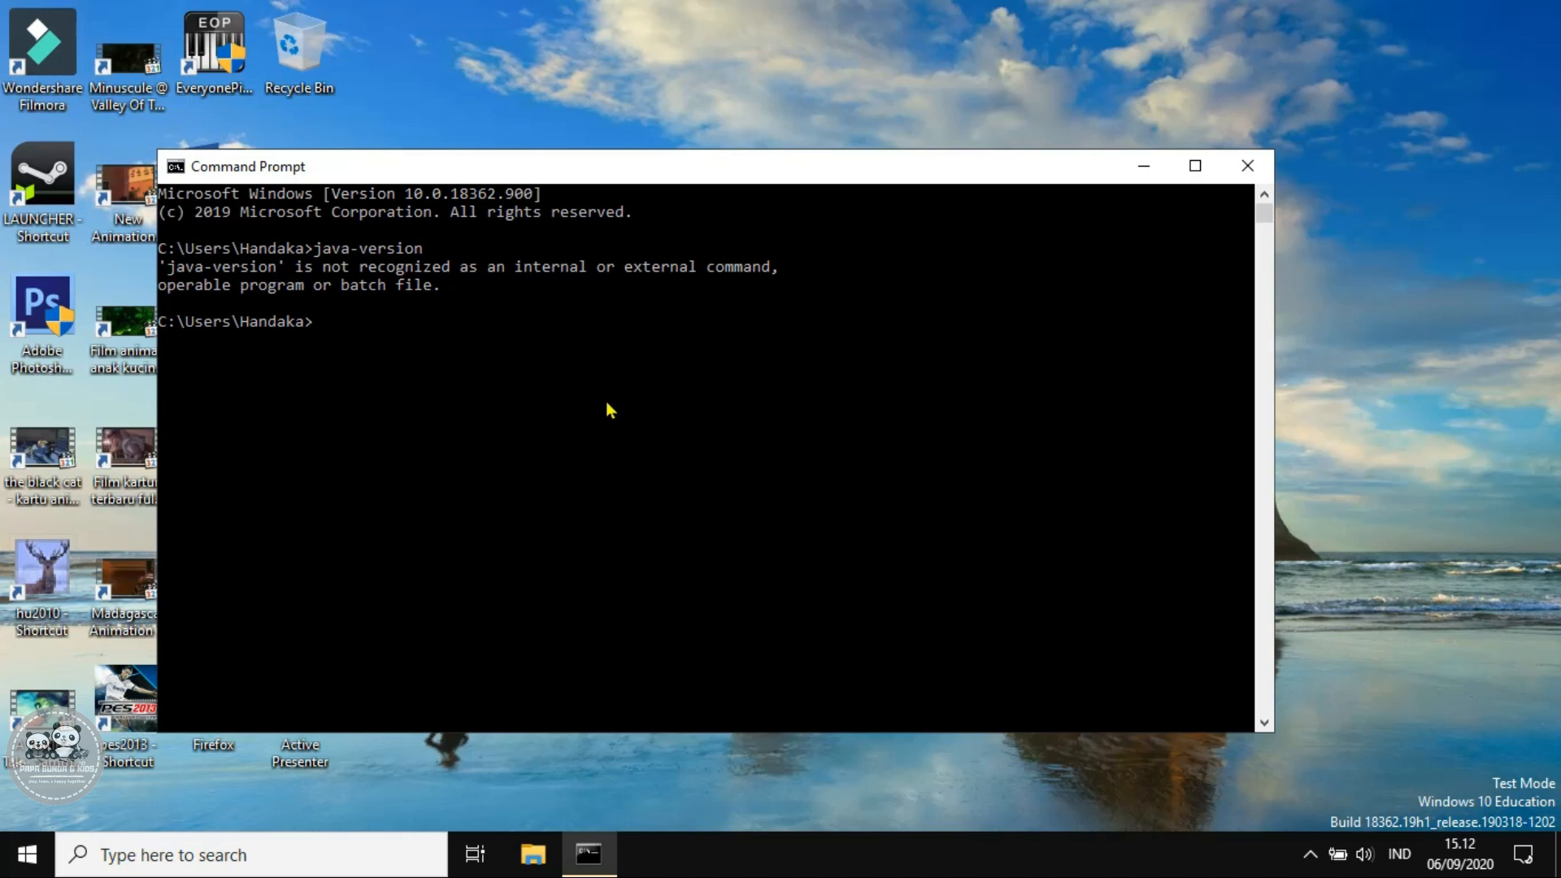
pyautogui.click(283, 854)
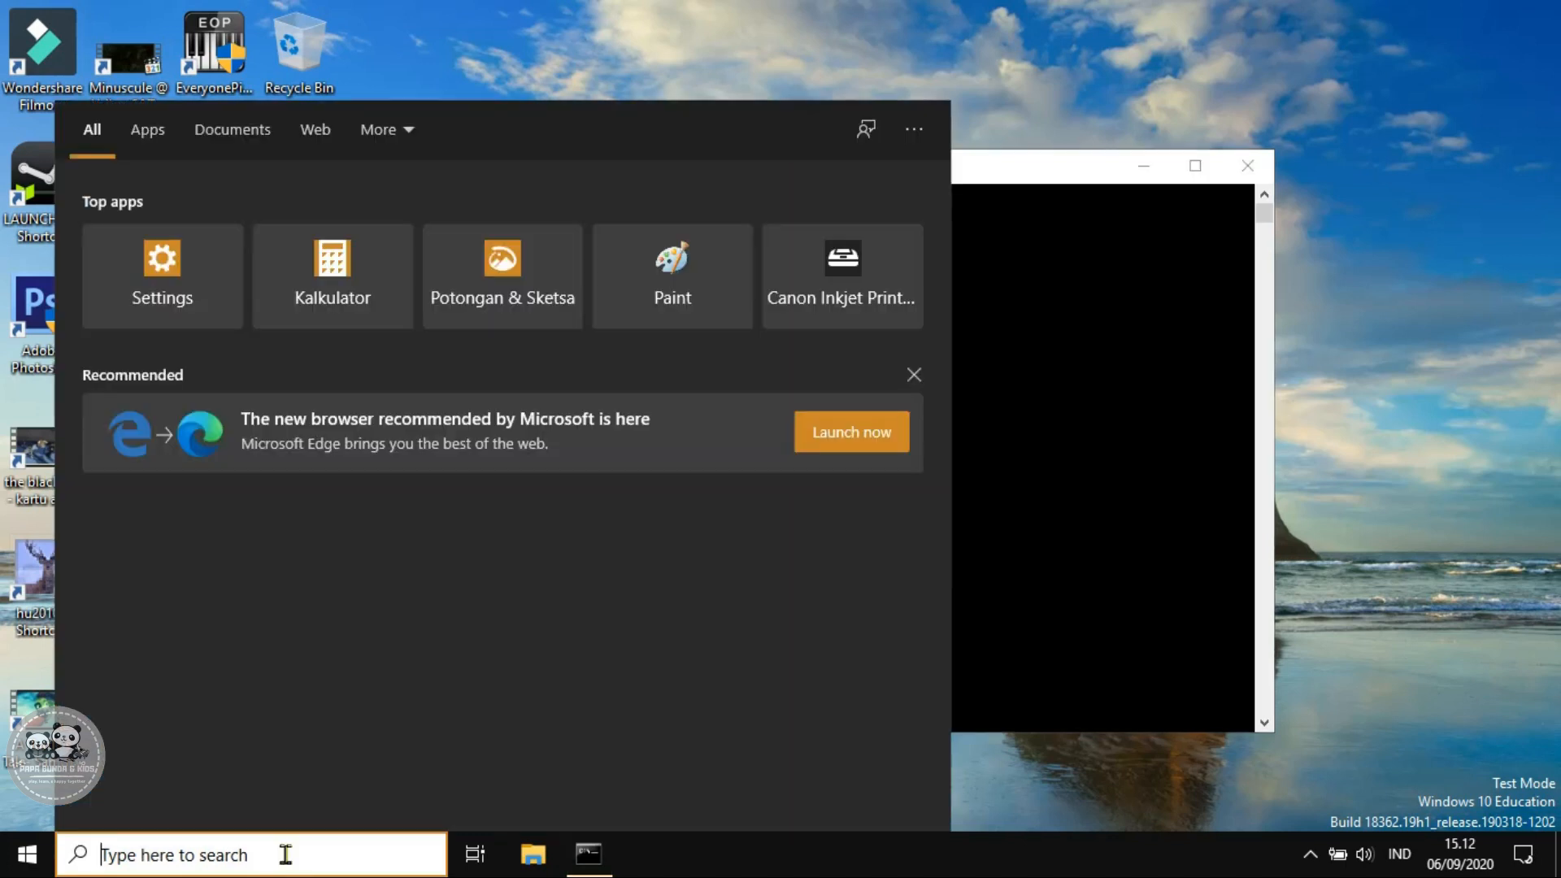
# Find Control Panel through Windows search and go to its Programs page
pyautogui.write('control')
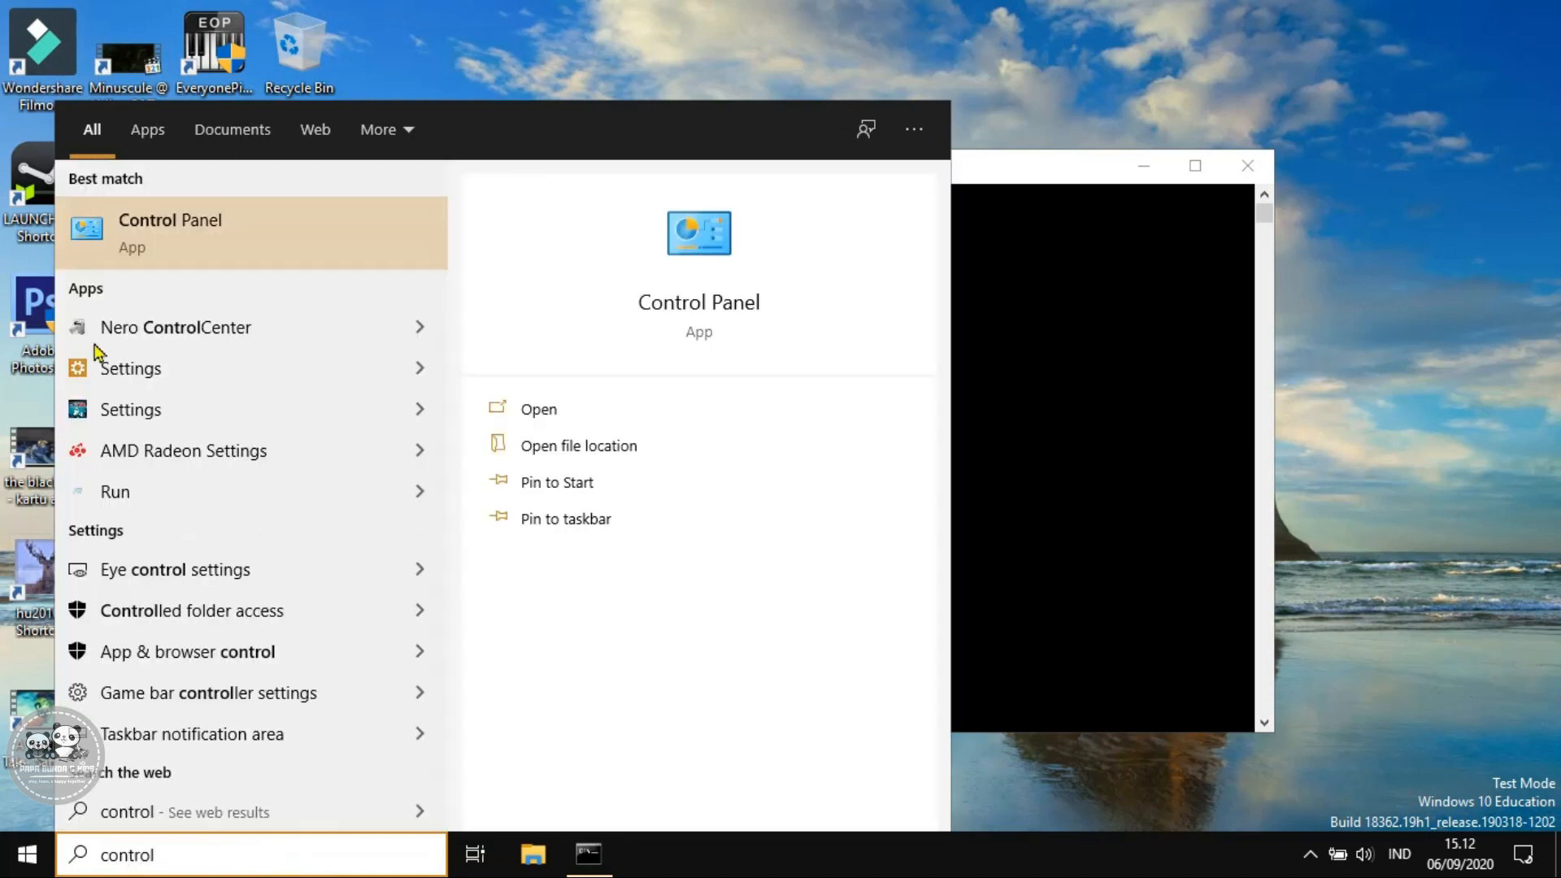
pyautogui.click(134, 242)
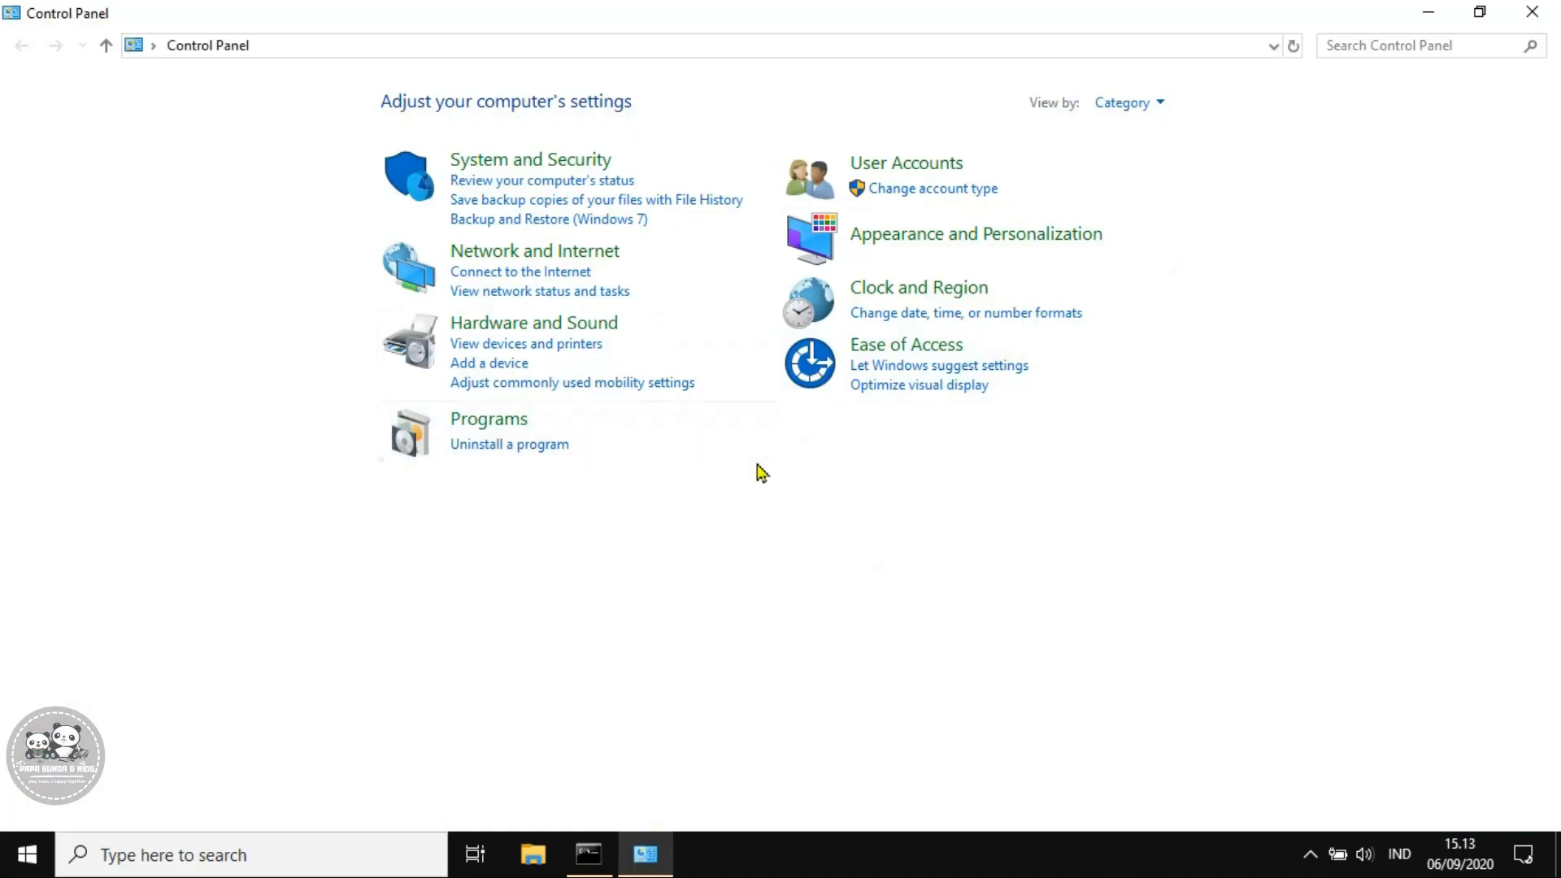
pyautogui.click(508, 429)
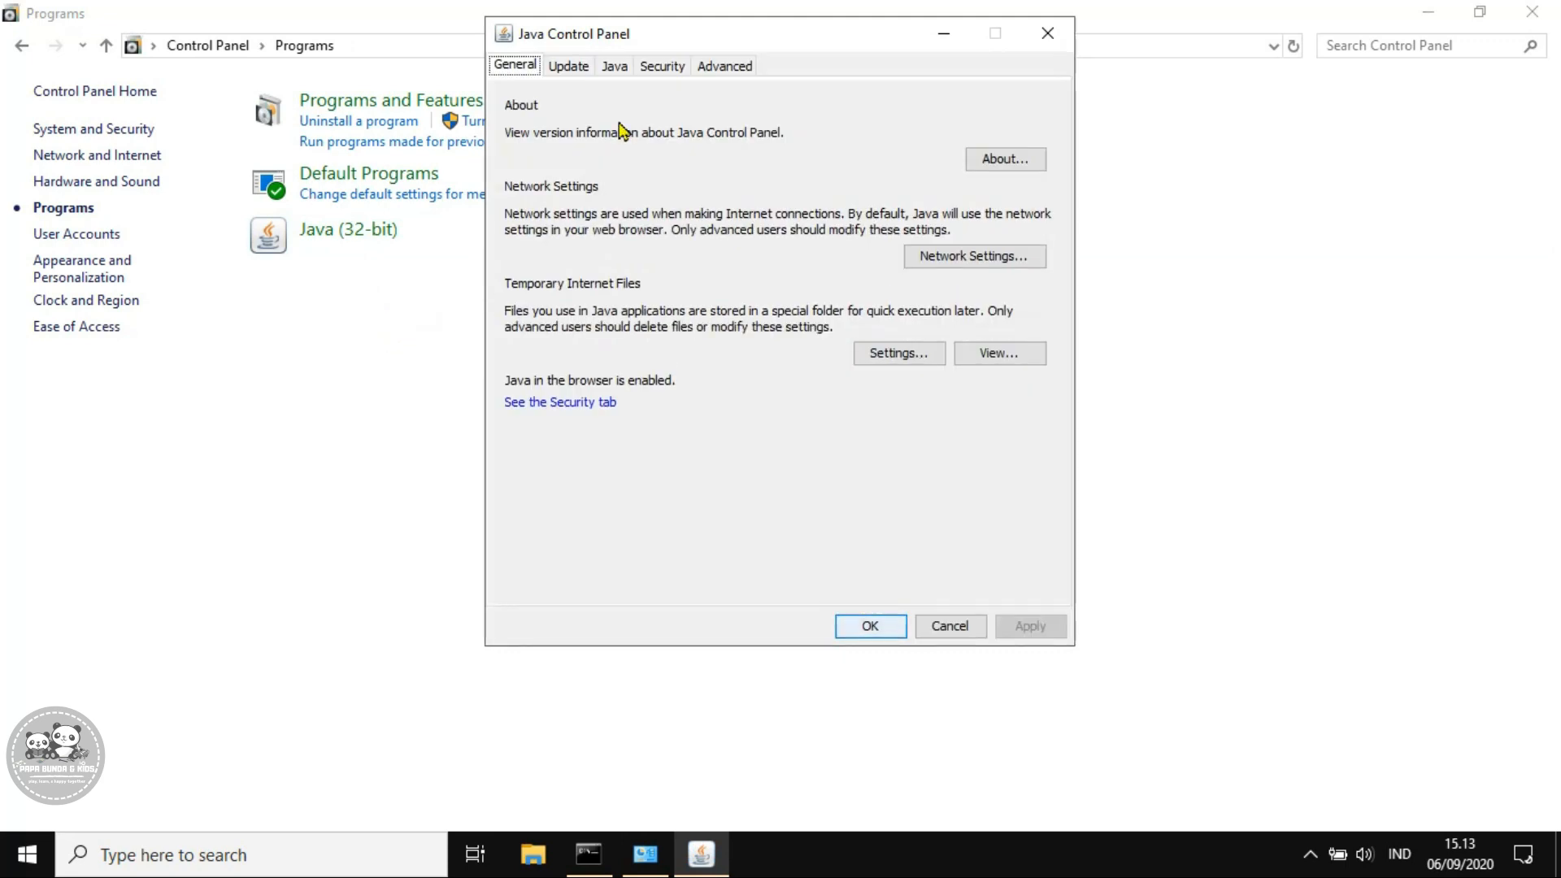
# Turn off Keep temporary files and delete Java's cached trace, log and application files
pyautogui.click(888, 360)
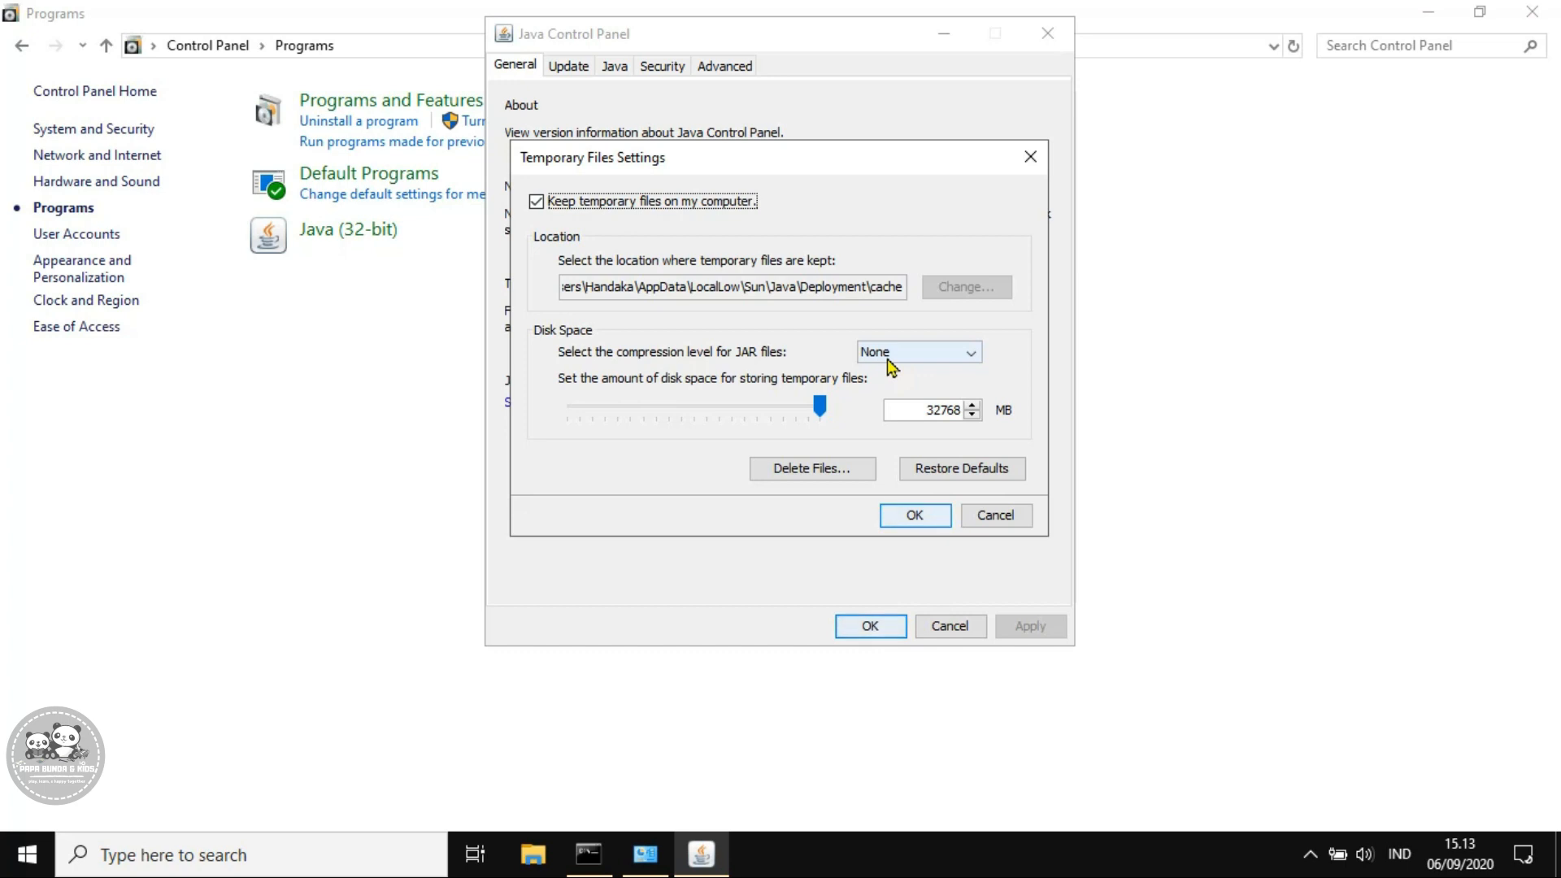
pyautogui.click(537, 203)
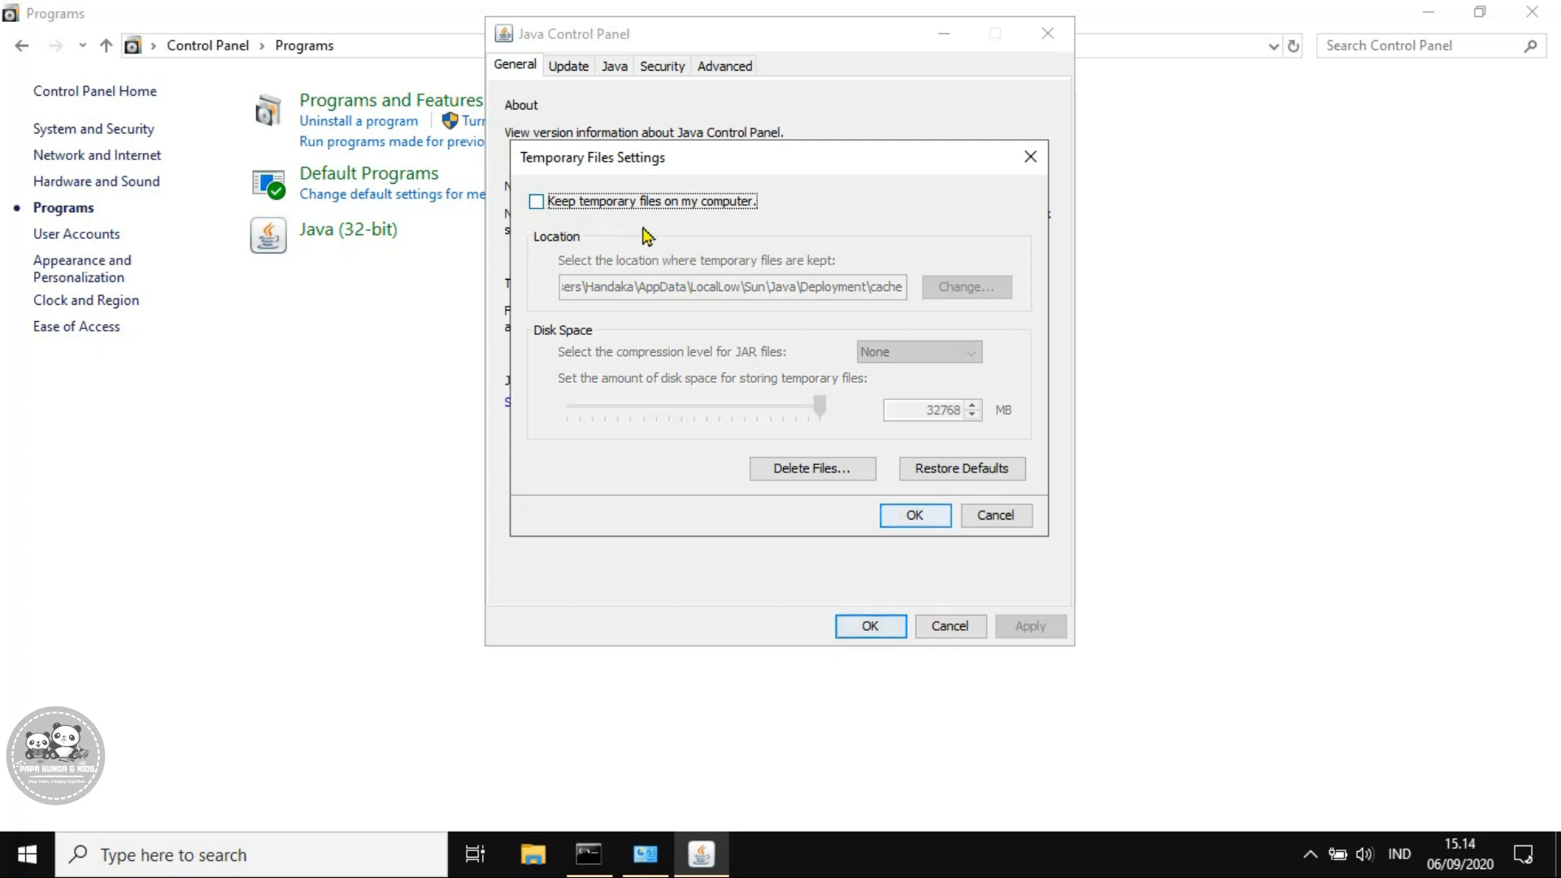
pyautogui.click(817, 471)
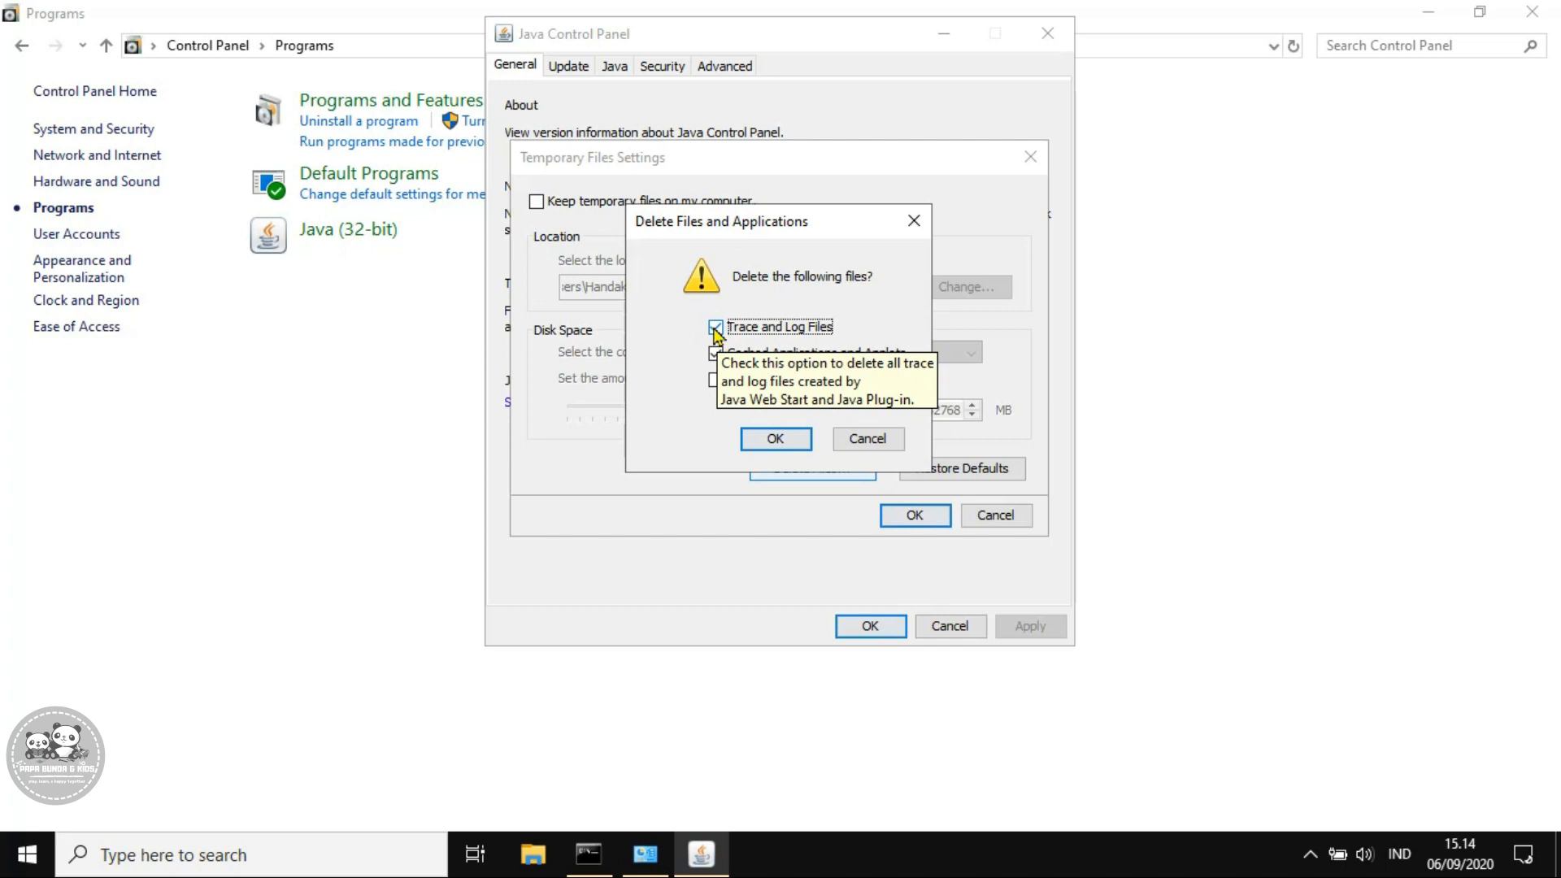
pyautogui.click(777, 439)
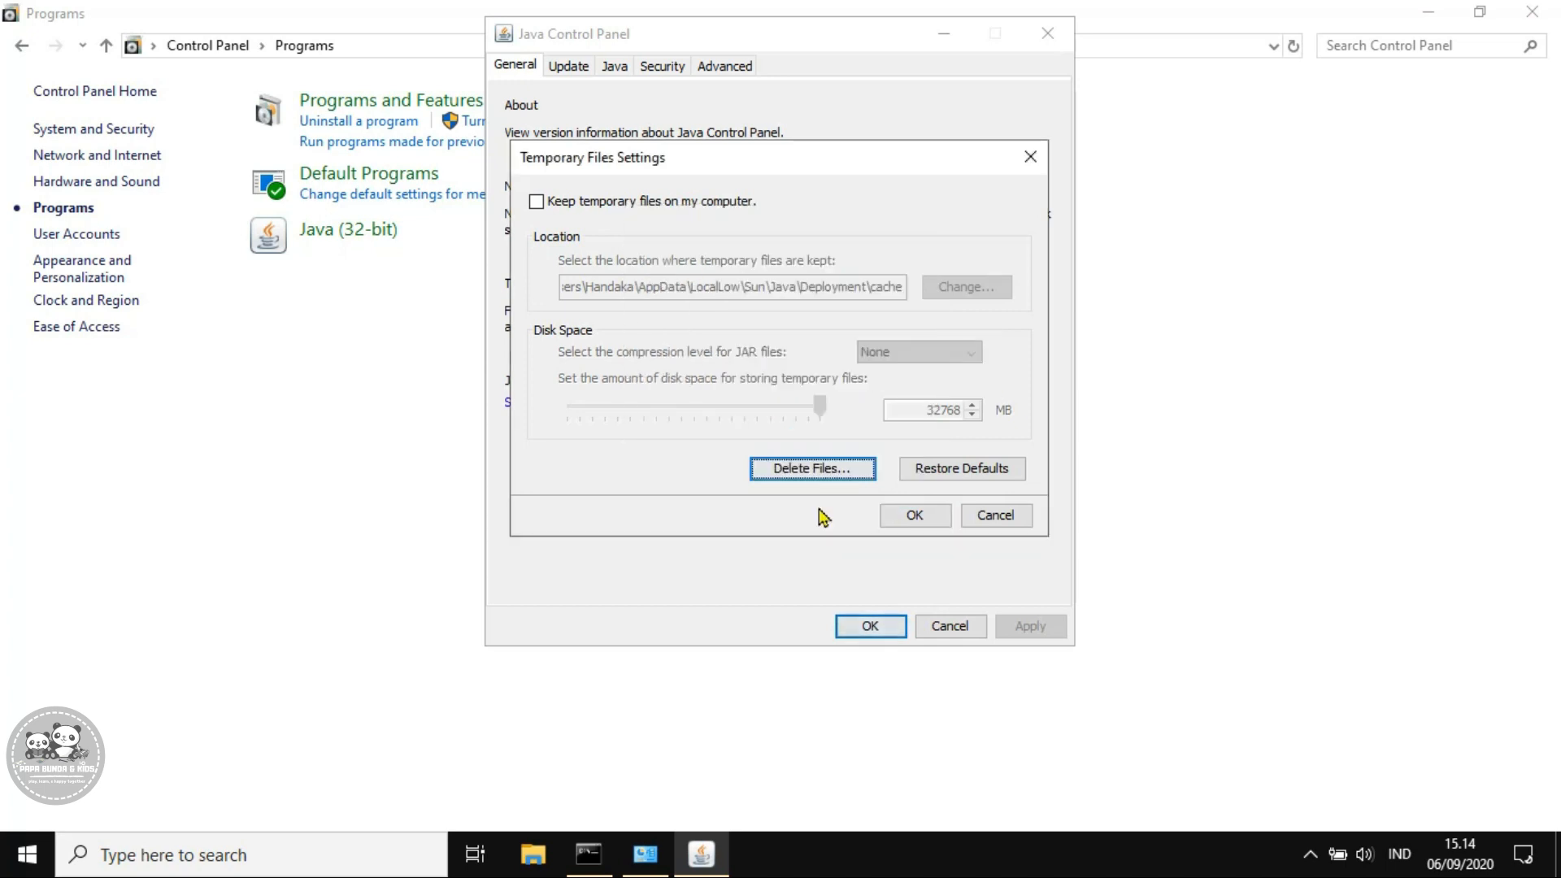
pyautogui.click(914, 517)
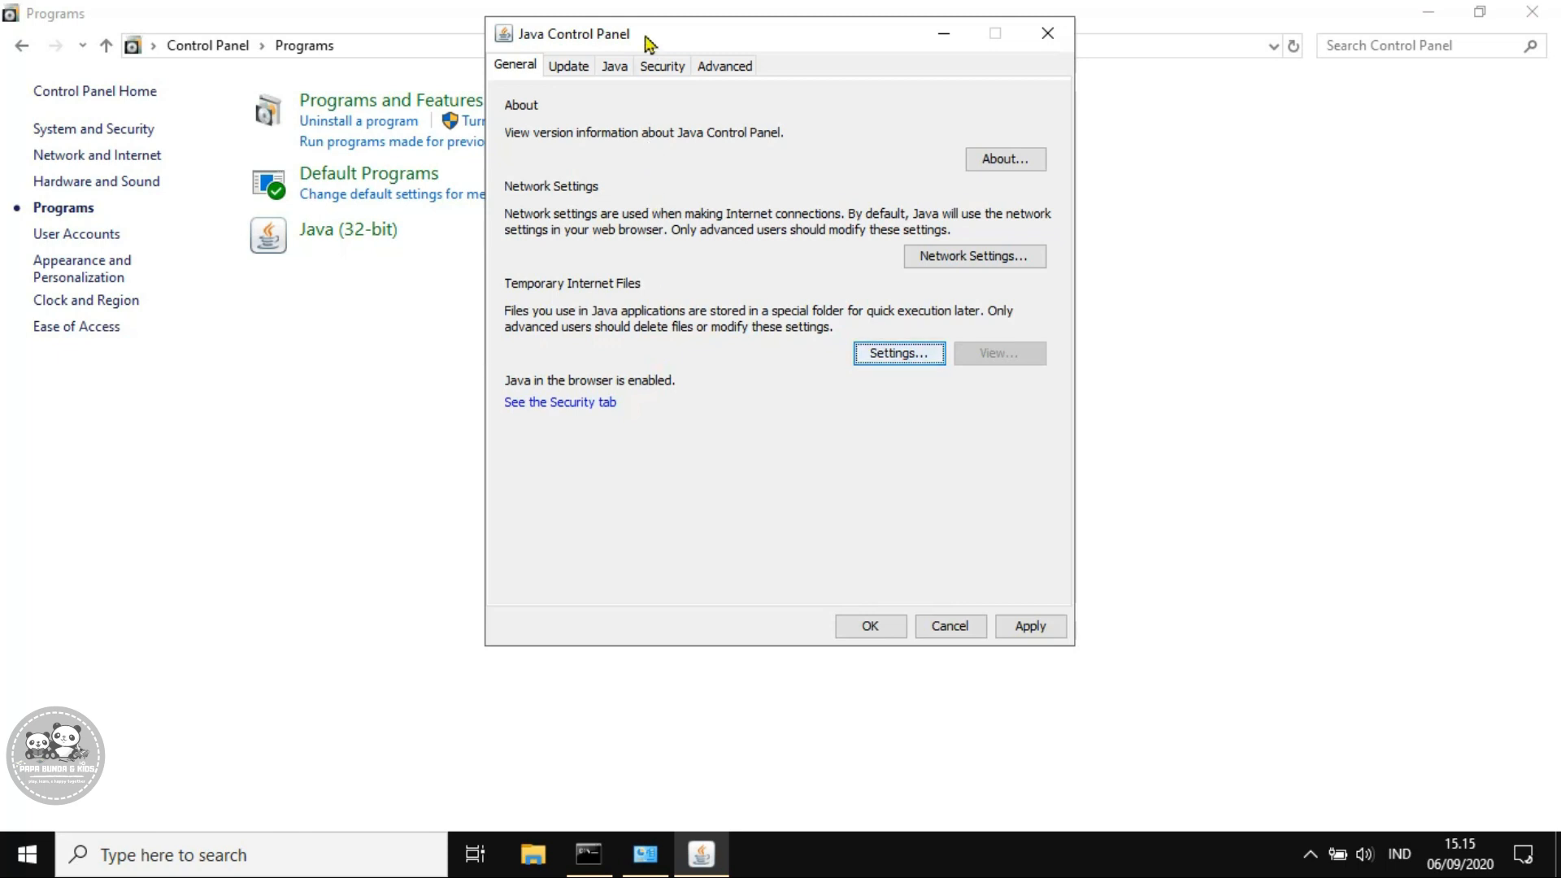
pyautogui.click(662, 70)
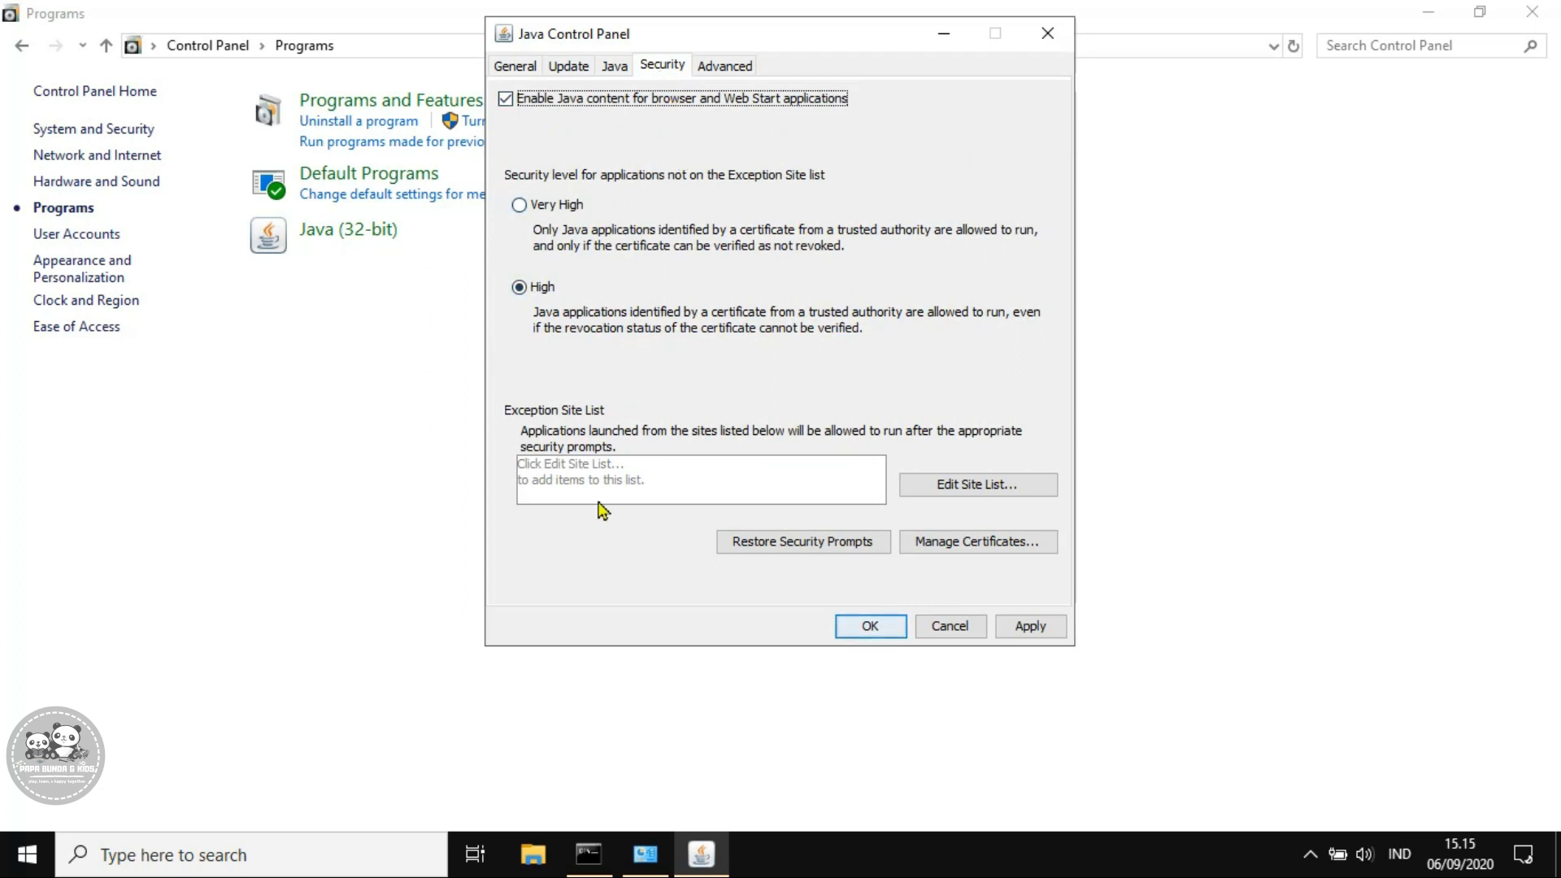
pyautogui.click(958, 496)
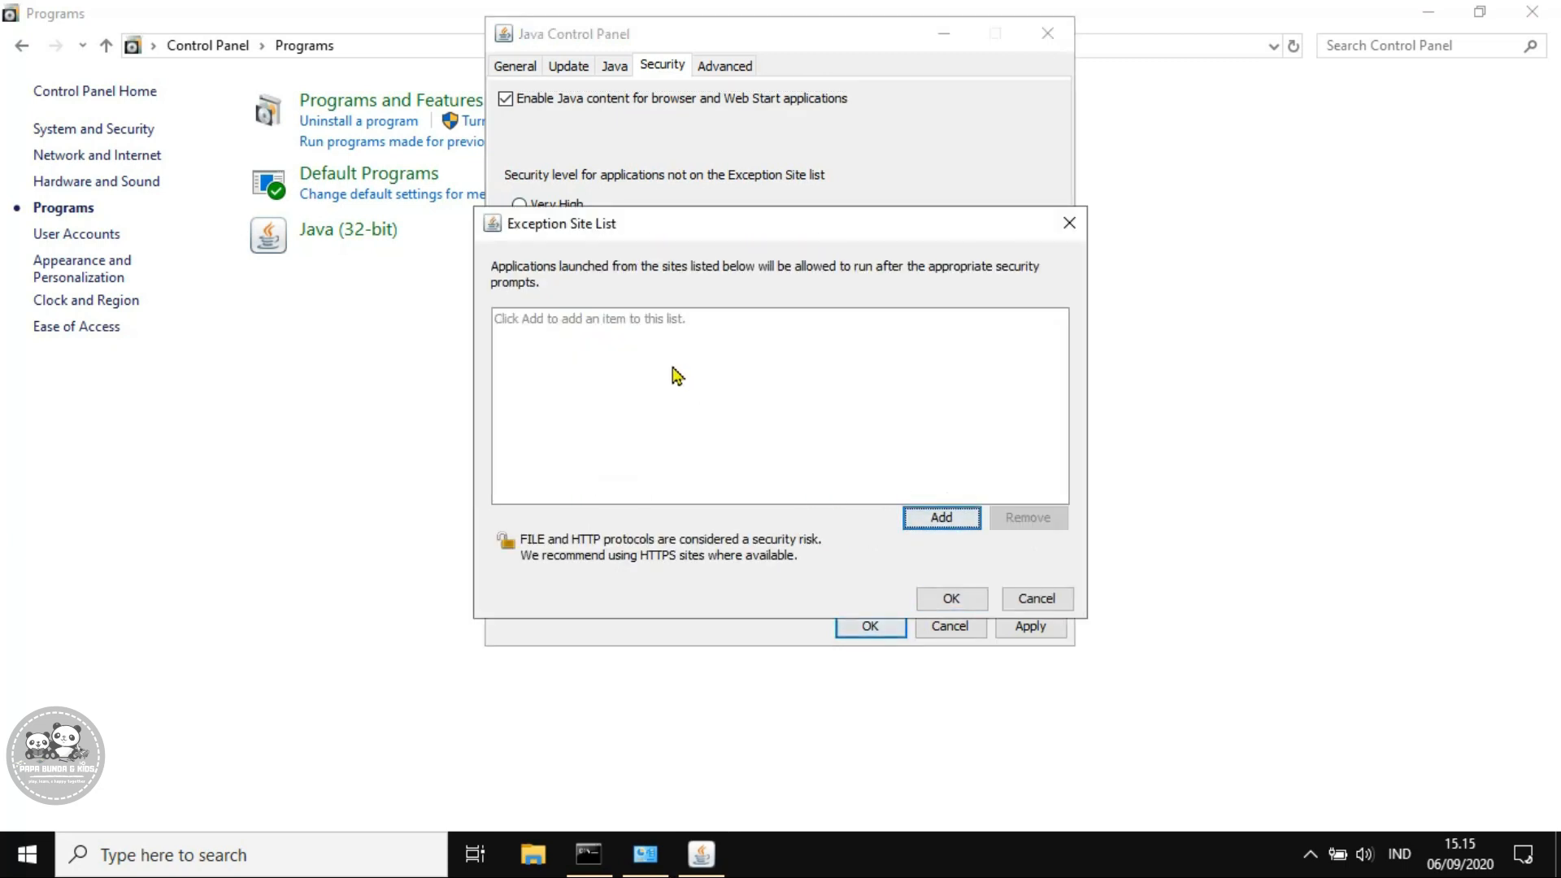
pyautogui.click(935, 519)
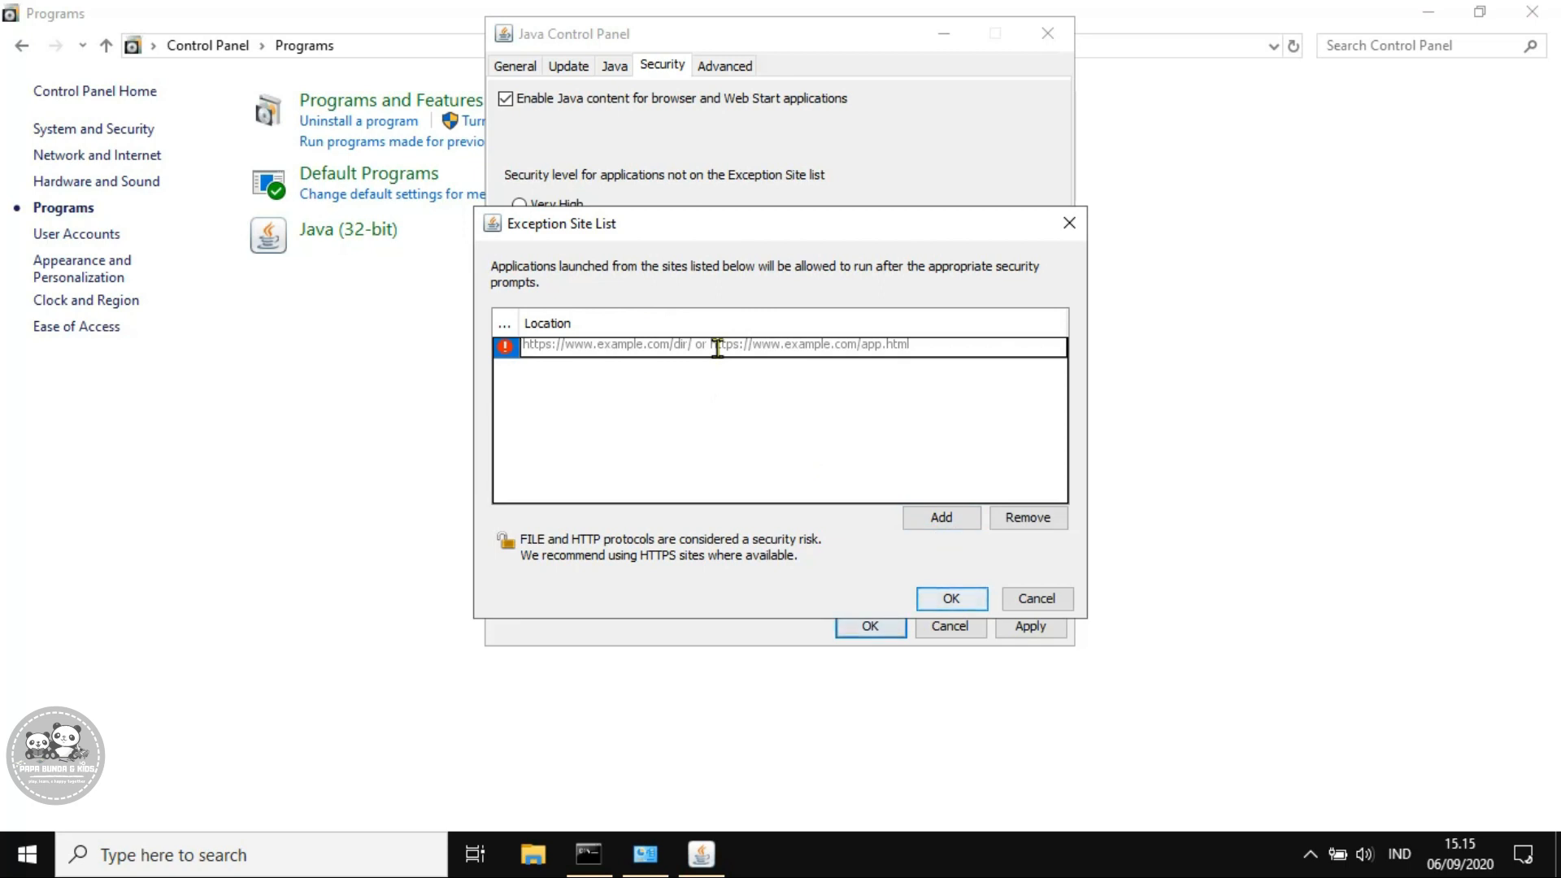
pyautogui.write('http:/')
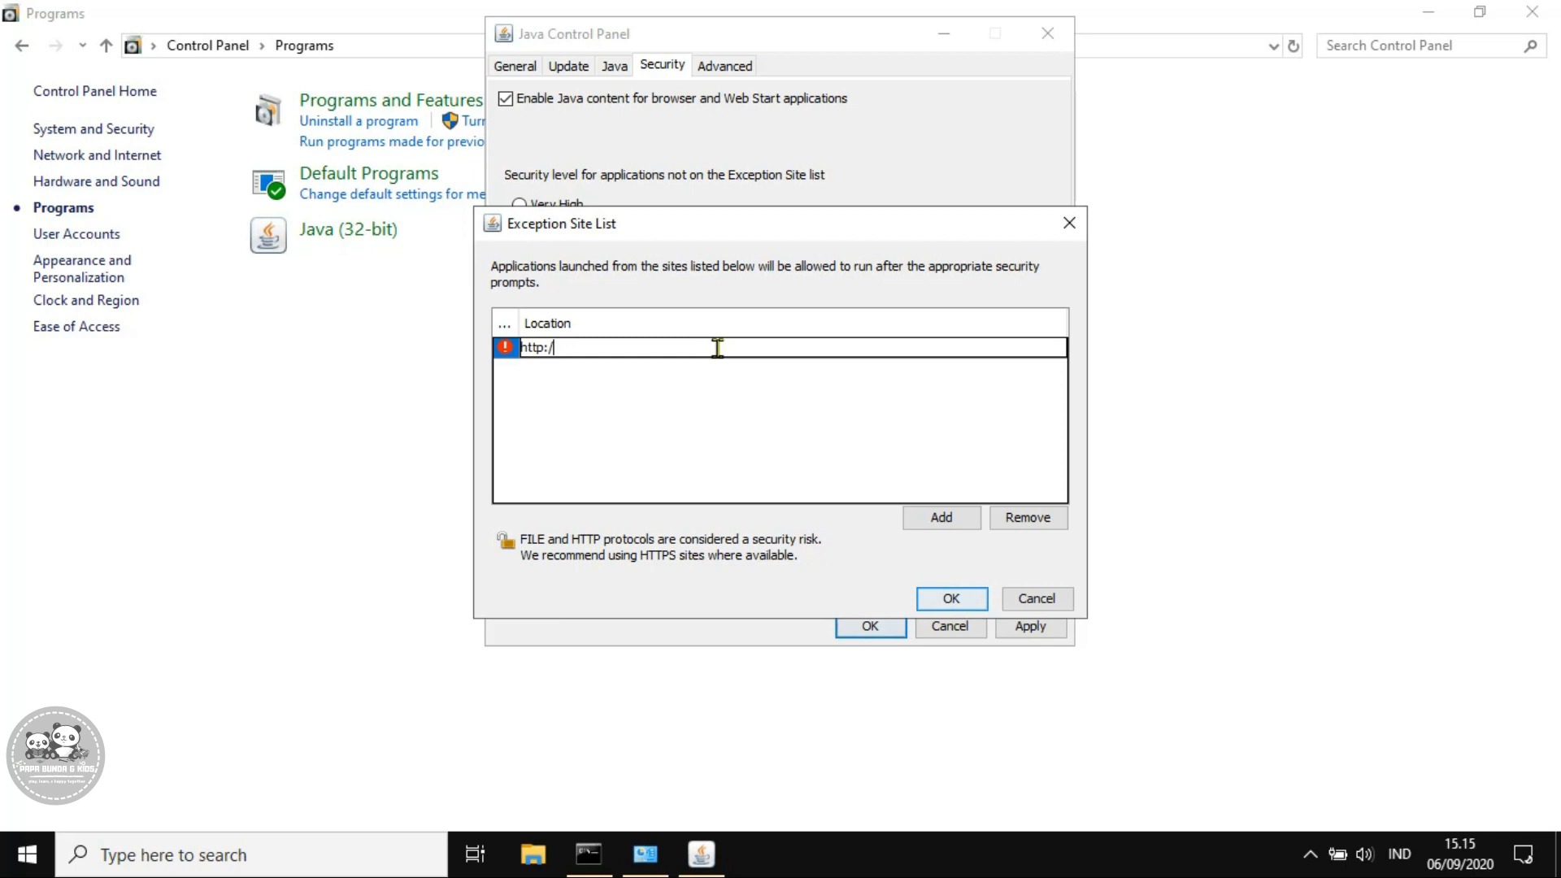
pyautogui.write('/localhost:8888')
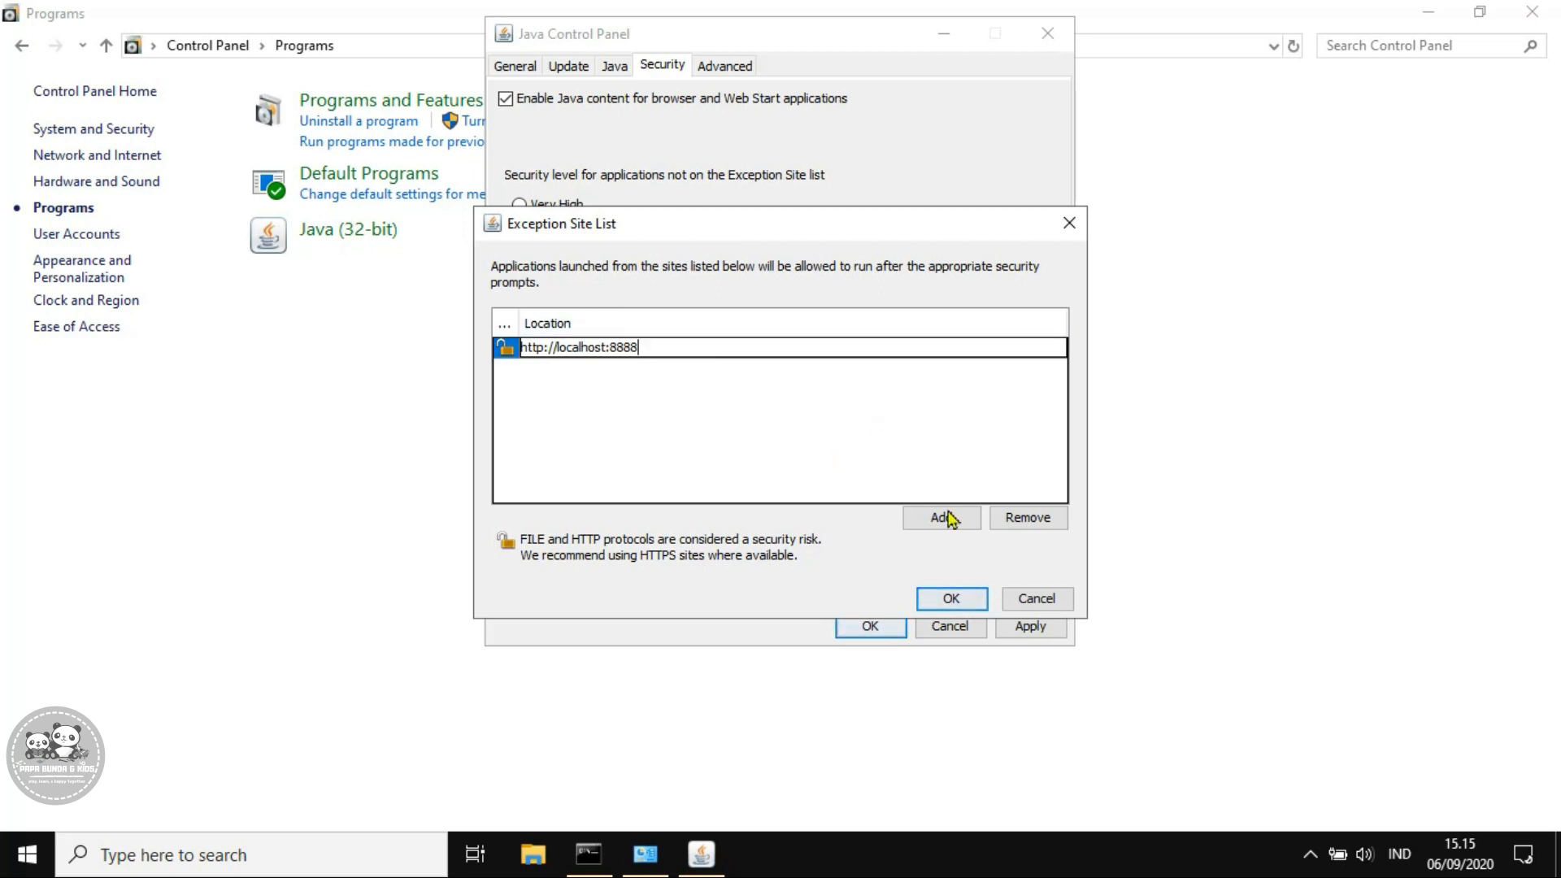
pyautogui.click(936, 597)
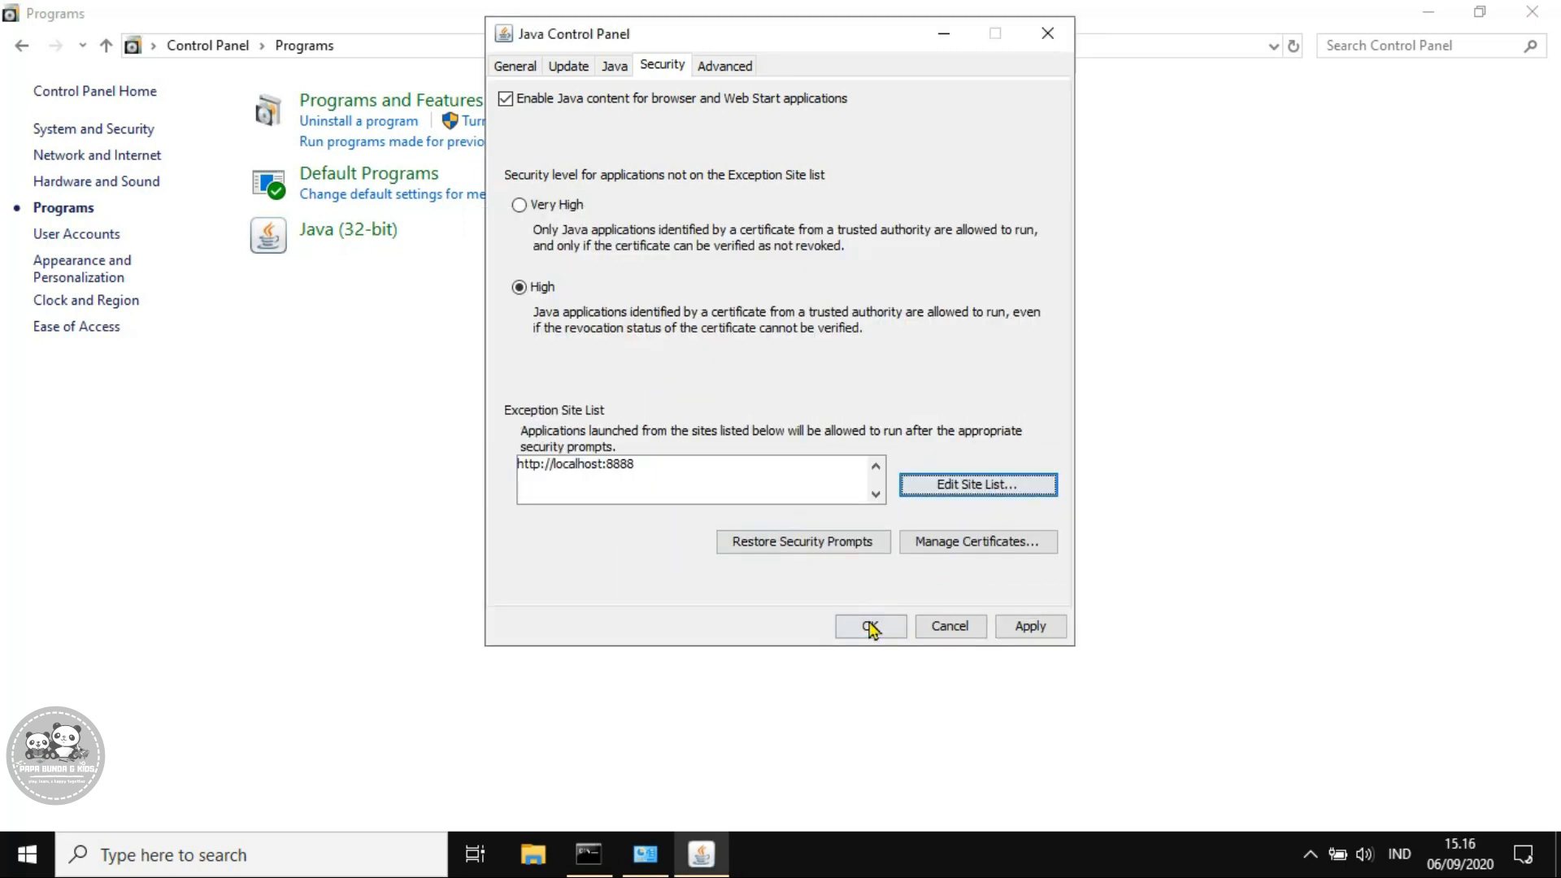
pyautogui.click(872, 628)
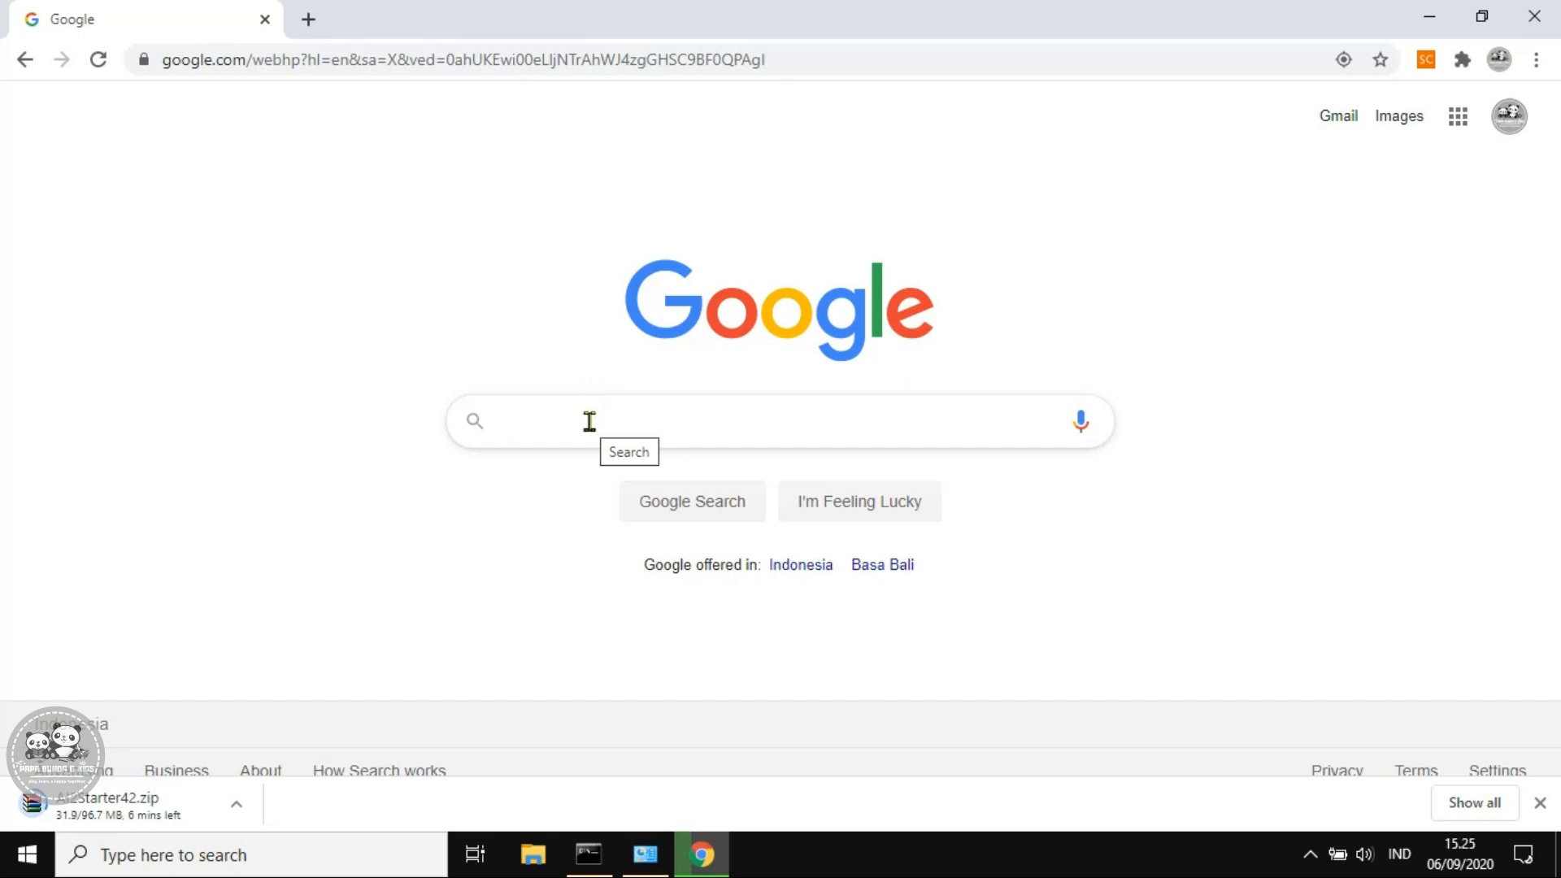
# Google 'app inventor 2 ultimate krupong' and open the SourceForge result
pyautogui.write('a')
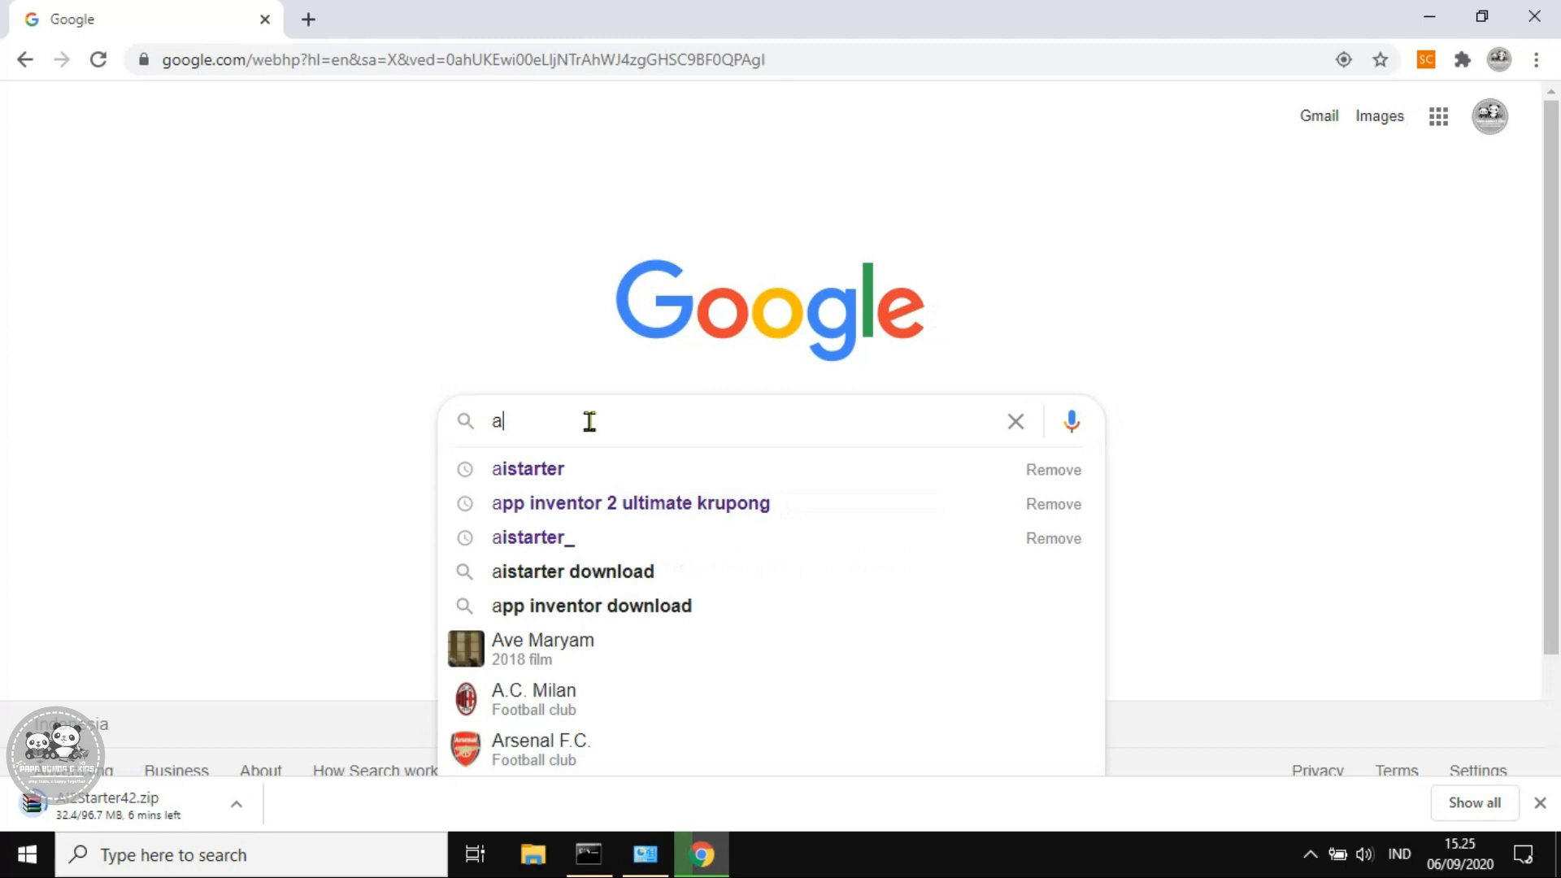
pyautogui.write('pp inventor 2 ultimate k')
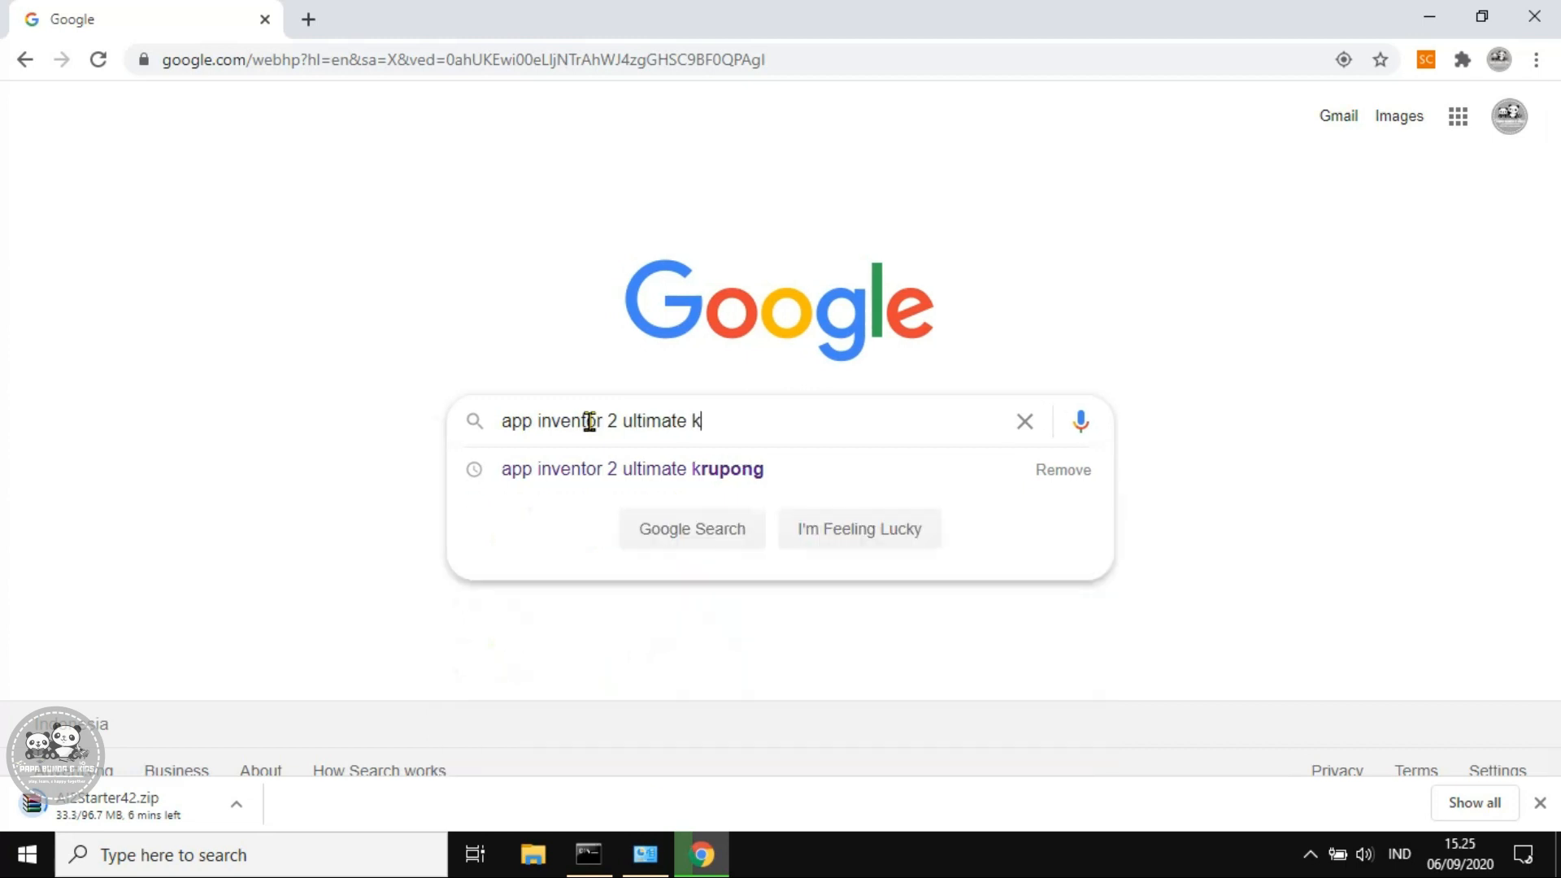
pyautogui.write('rupong')
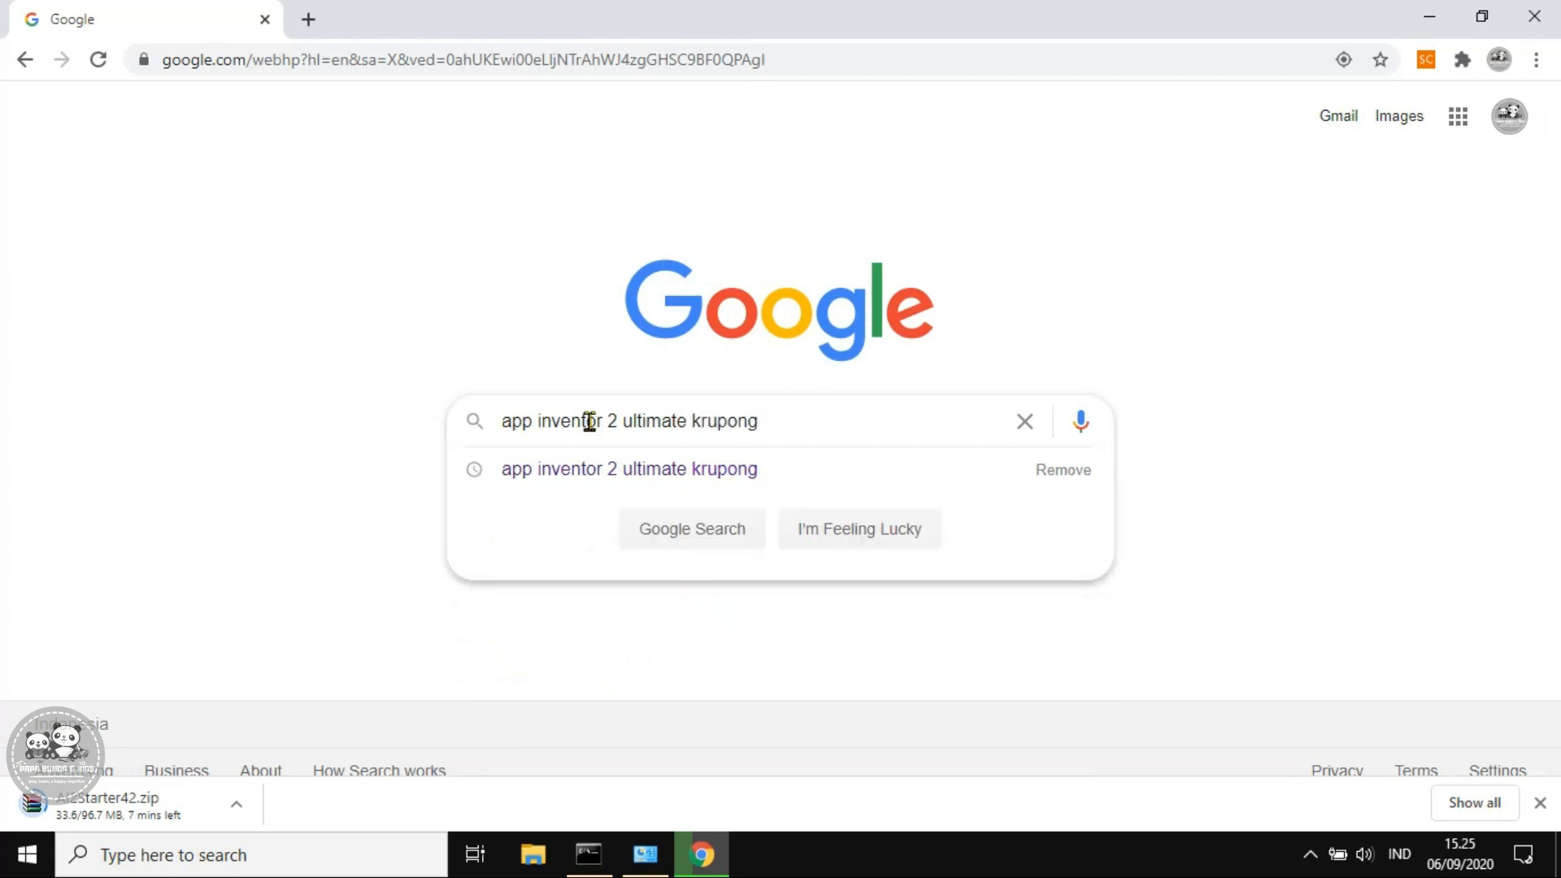
pyautogui.press('Return')
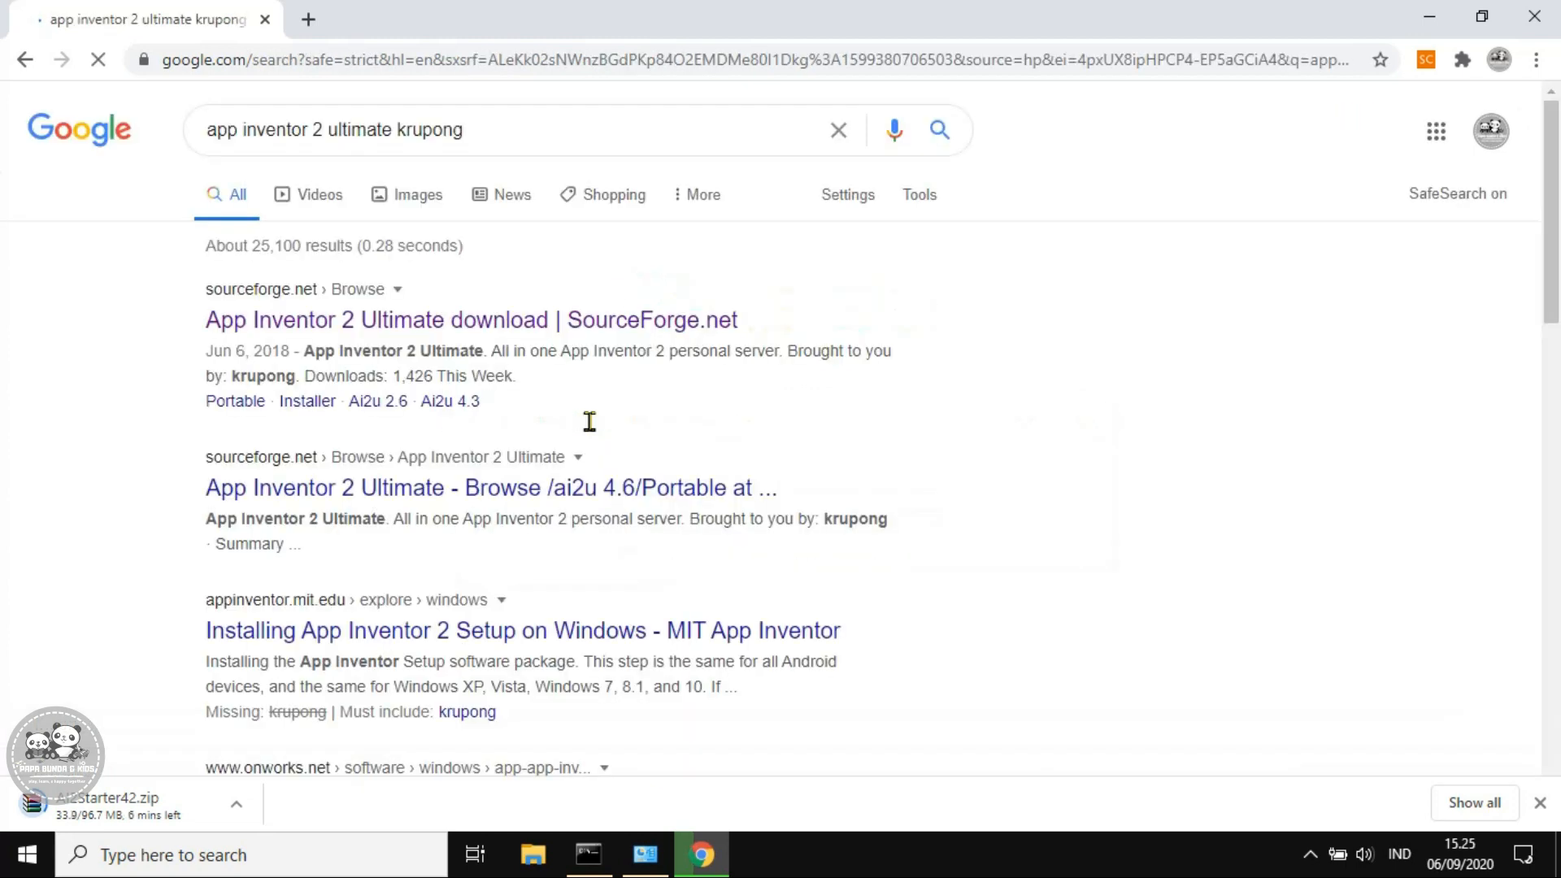
pyautogui.click(492, 332)
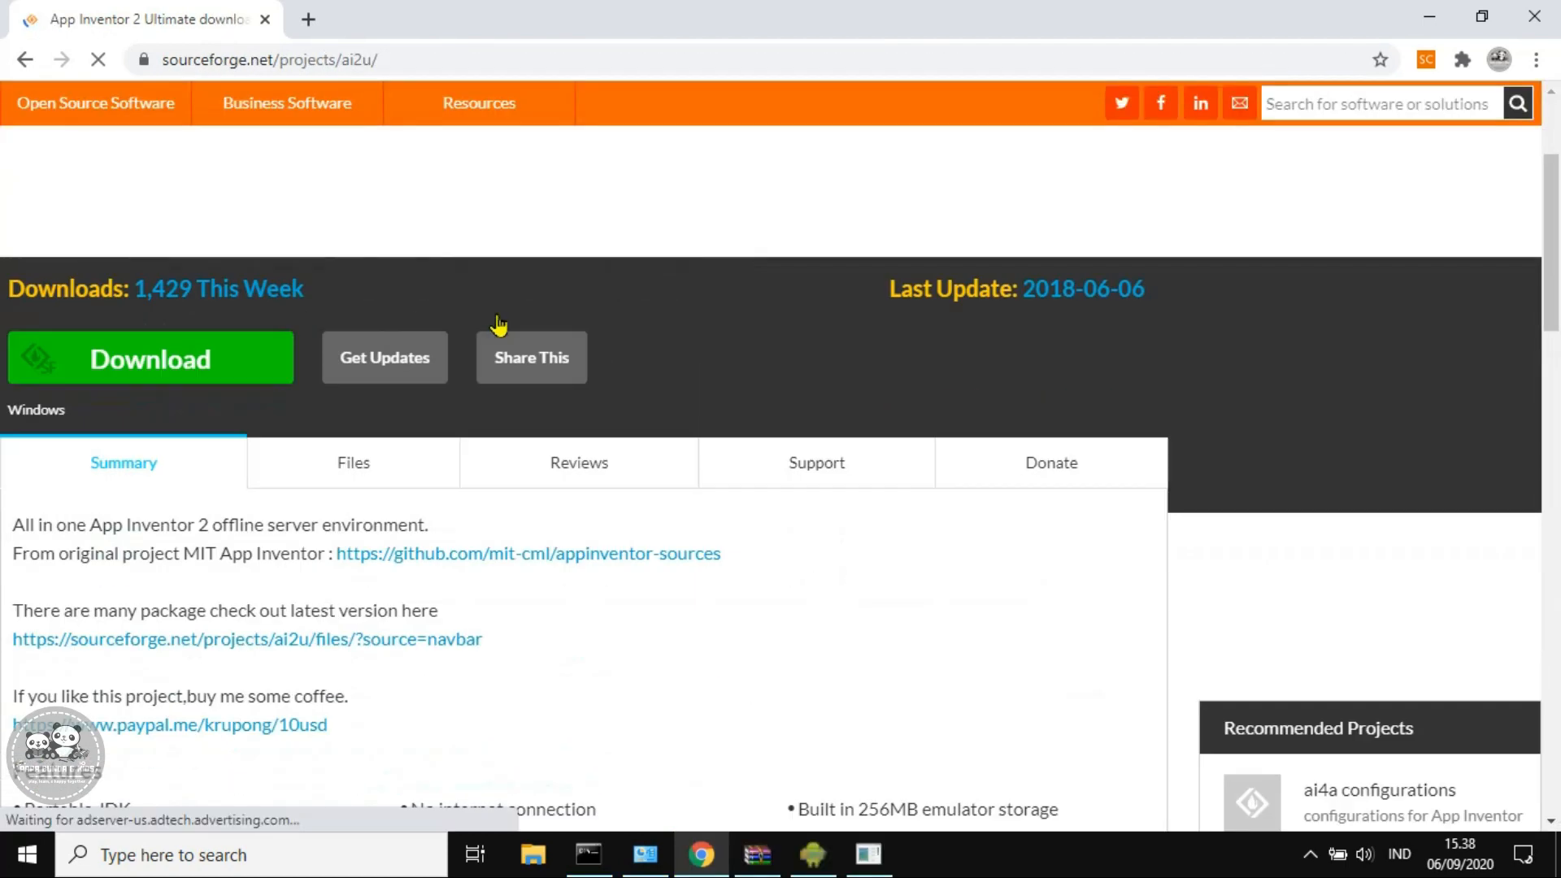
# Browse Files > ai2u 4.6 > Installer and start downloading AI2U 64bit v4.6.exe
pyautogui.scroll(-1, 498, 324)
pyautogui.click(356, 356)
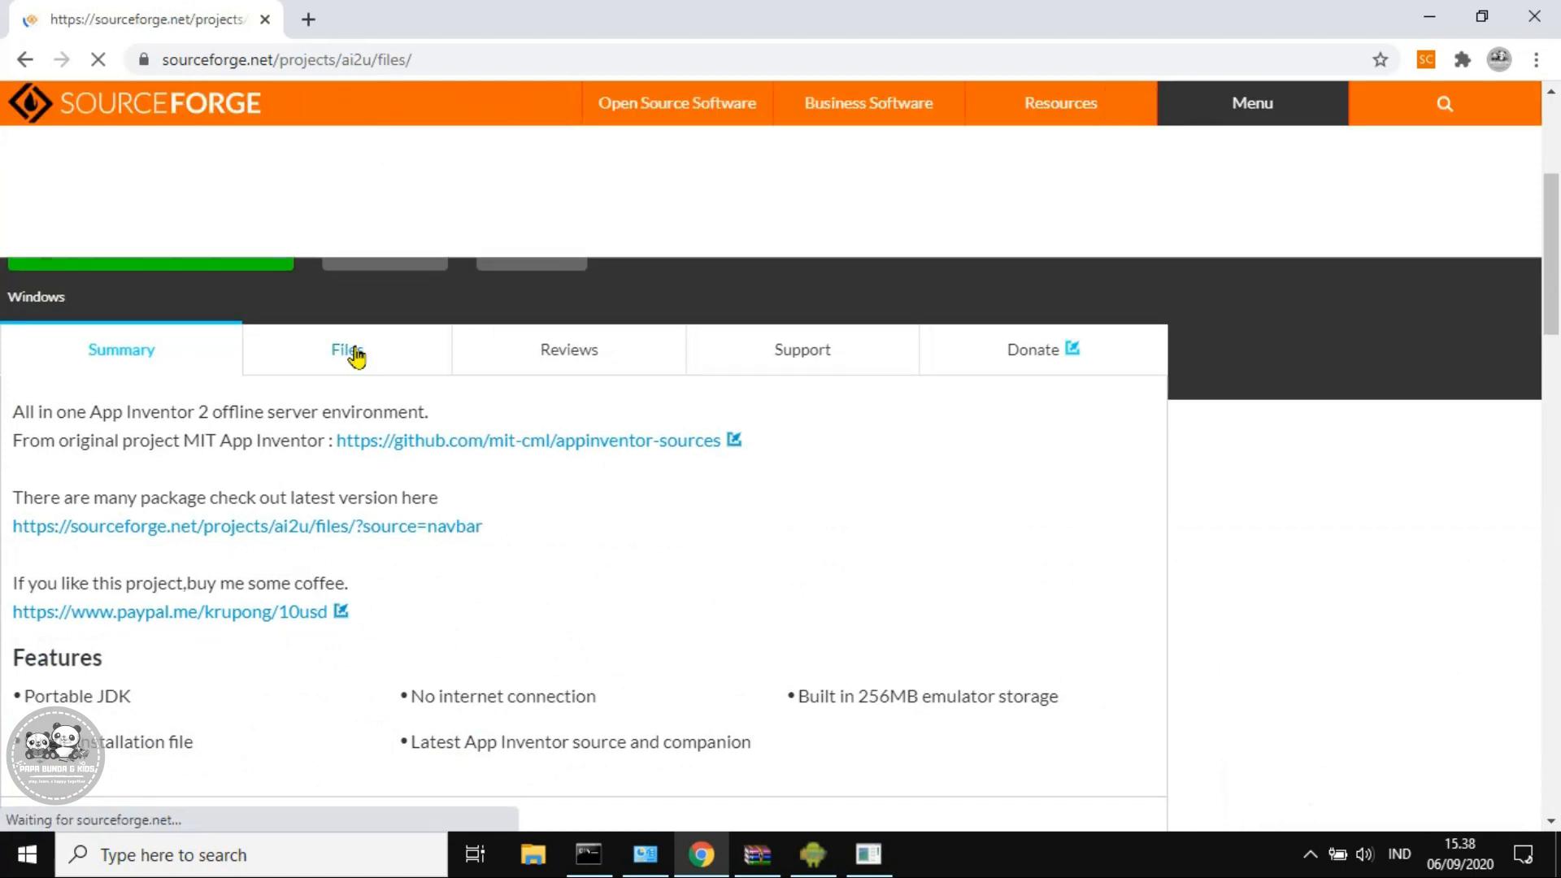
pyautogui.scroll(-2, 354, 482)
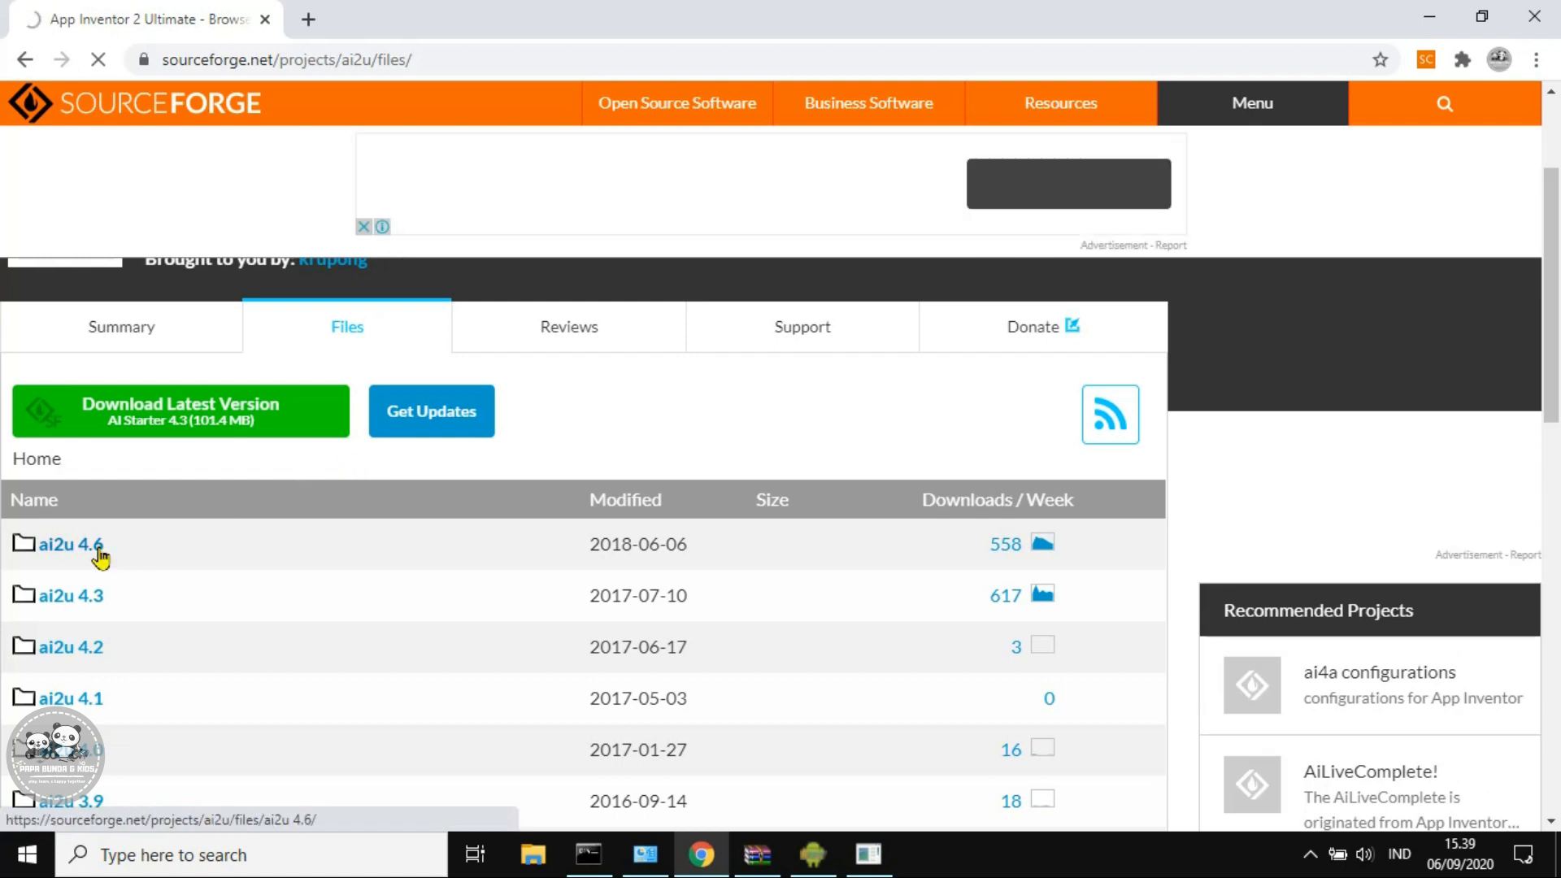
pyautogui.click(98, 552)
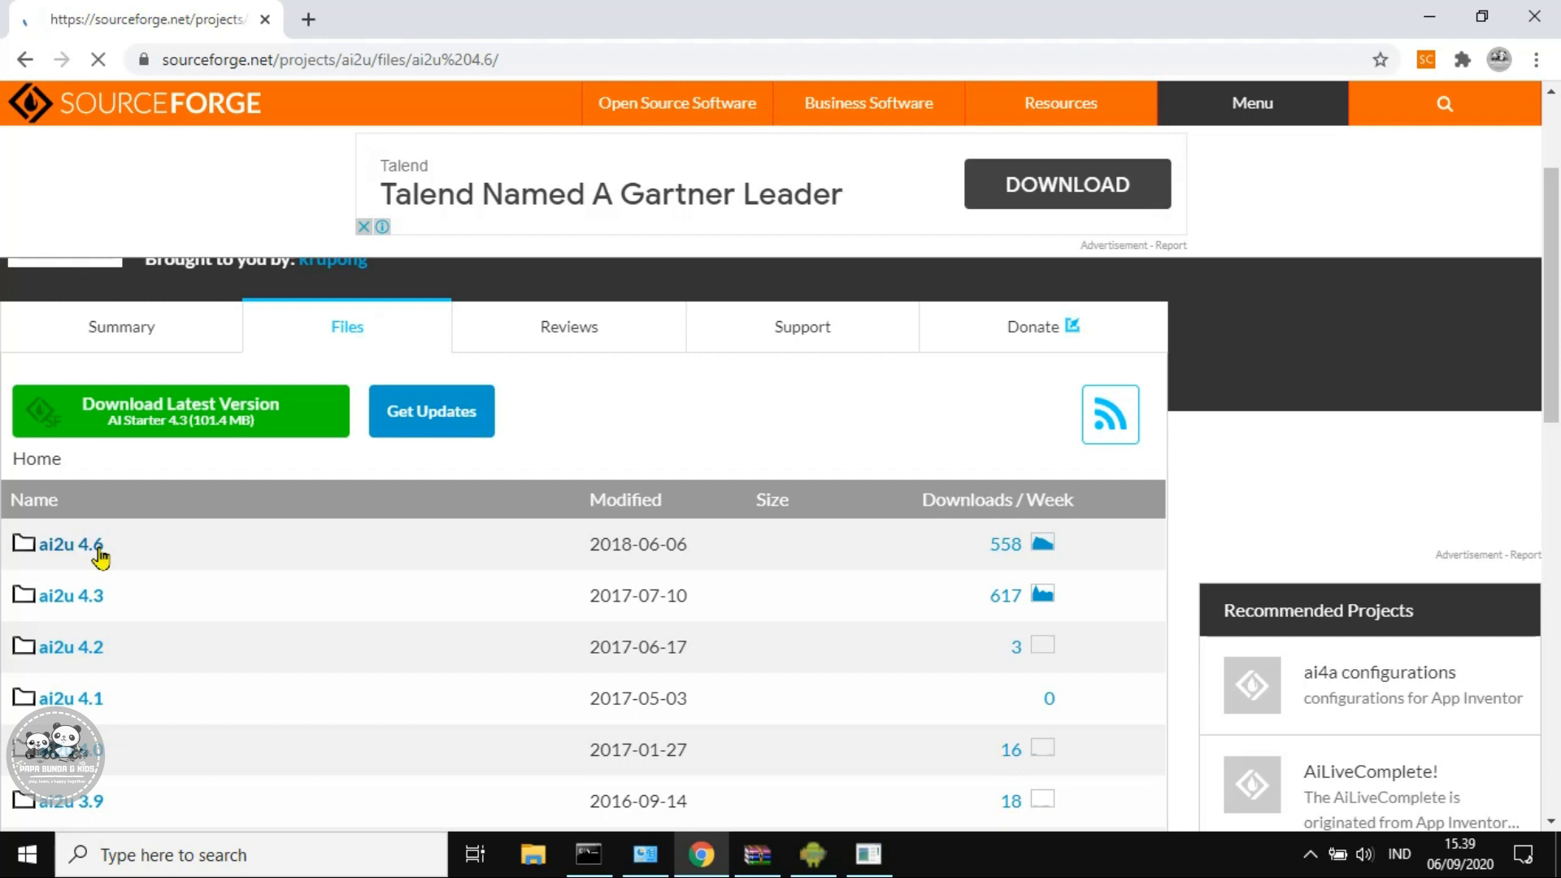
pyautogui.scroll(-3, 286, 553)
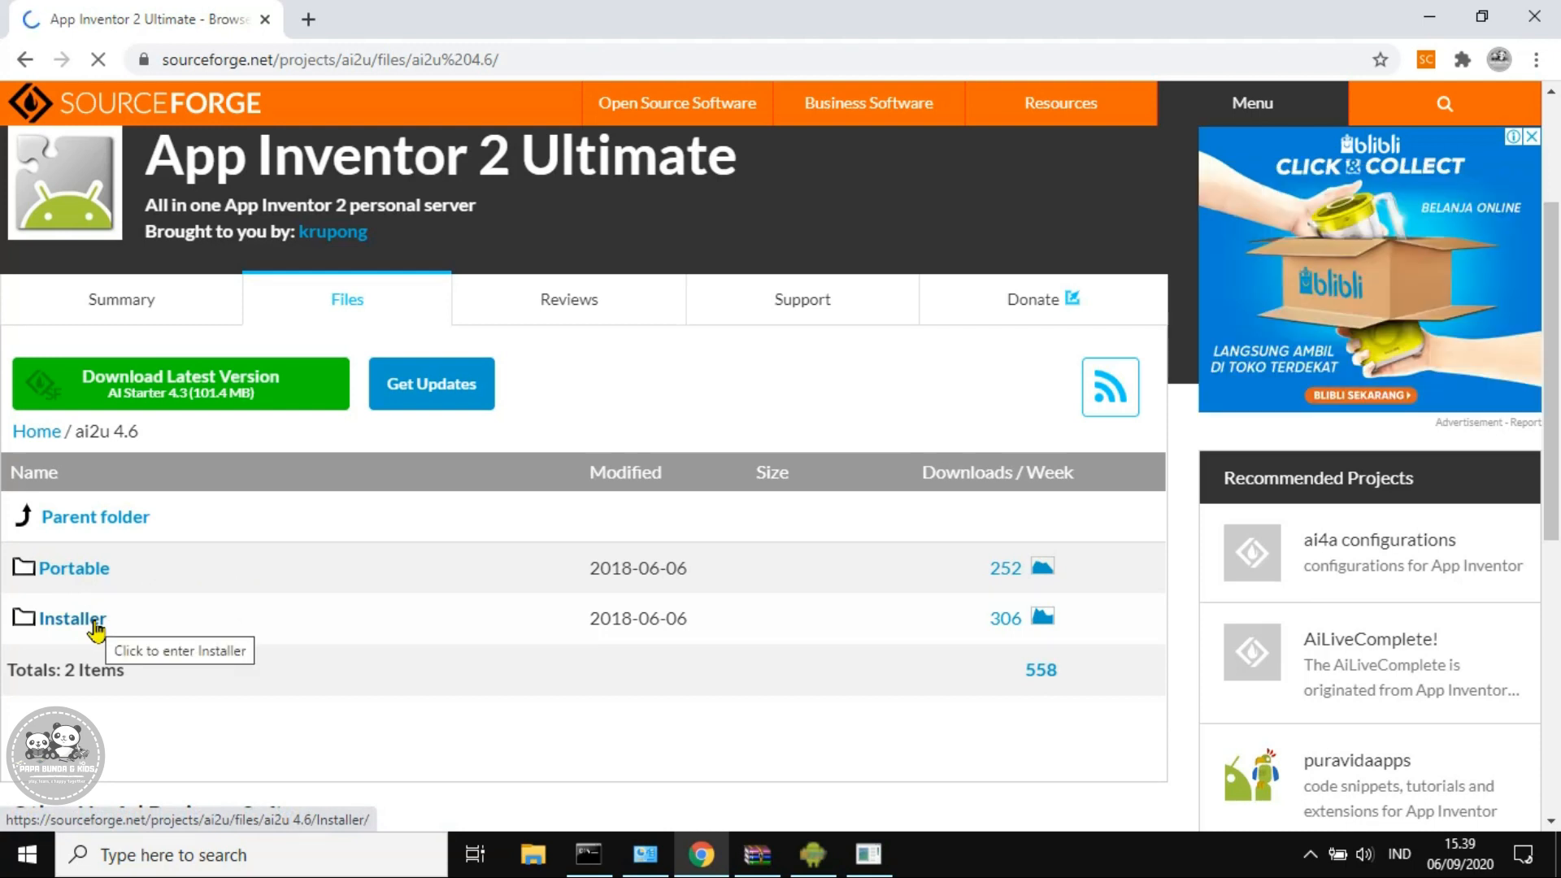
pyautogui.click(96, 626)
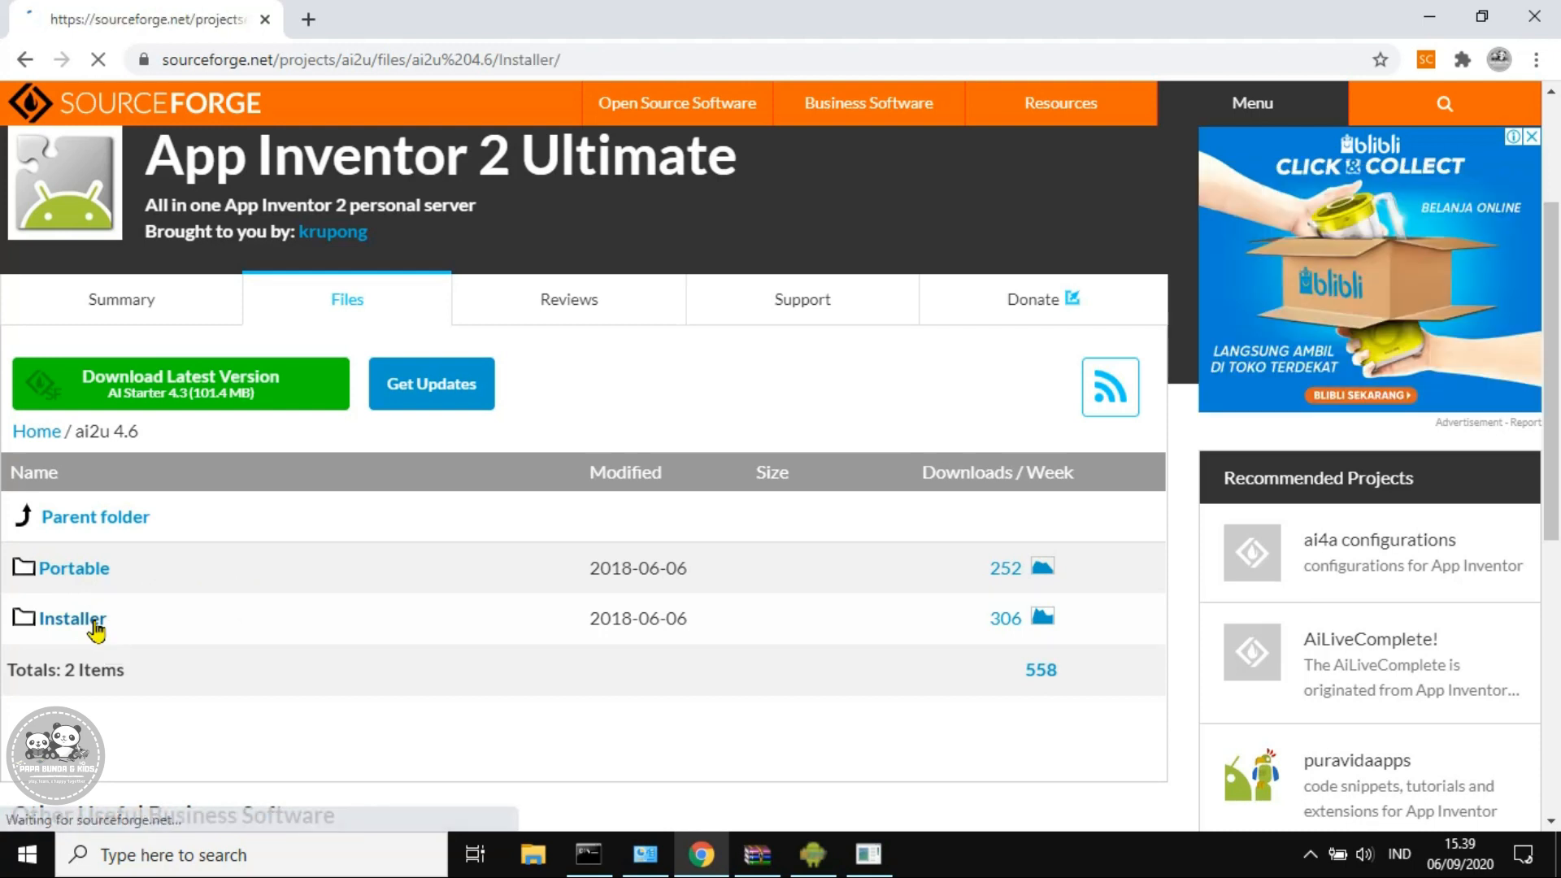
pyautogui.scroll(-4, 210, 611)
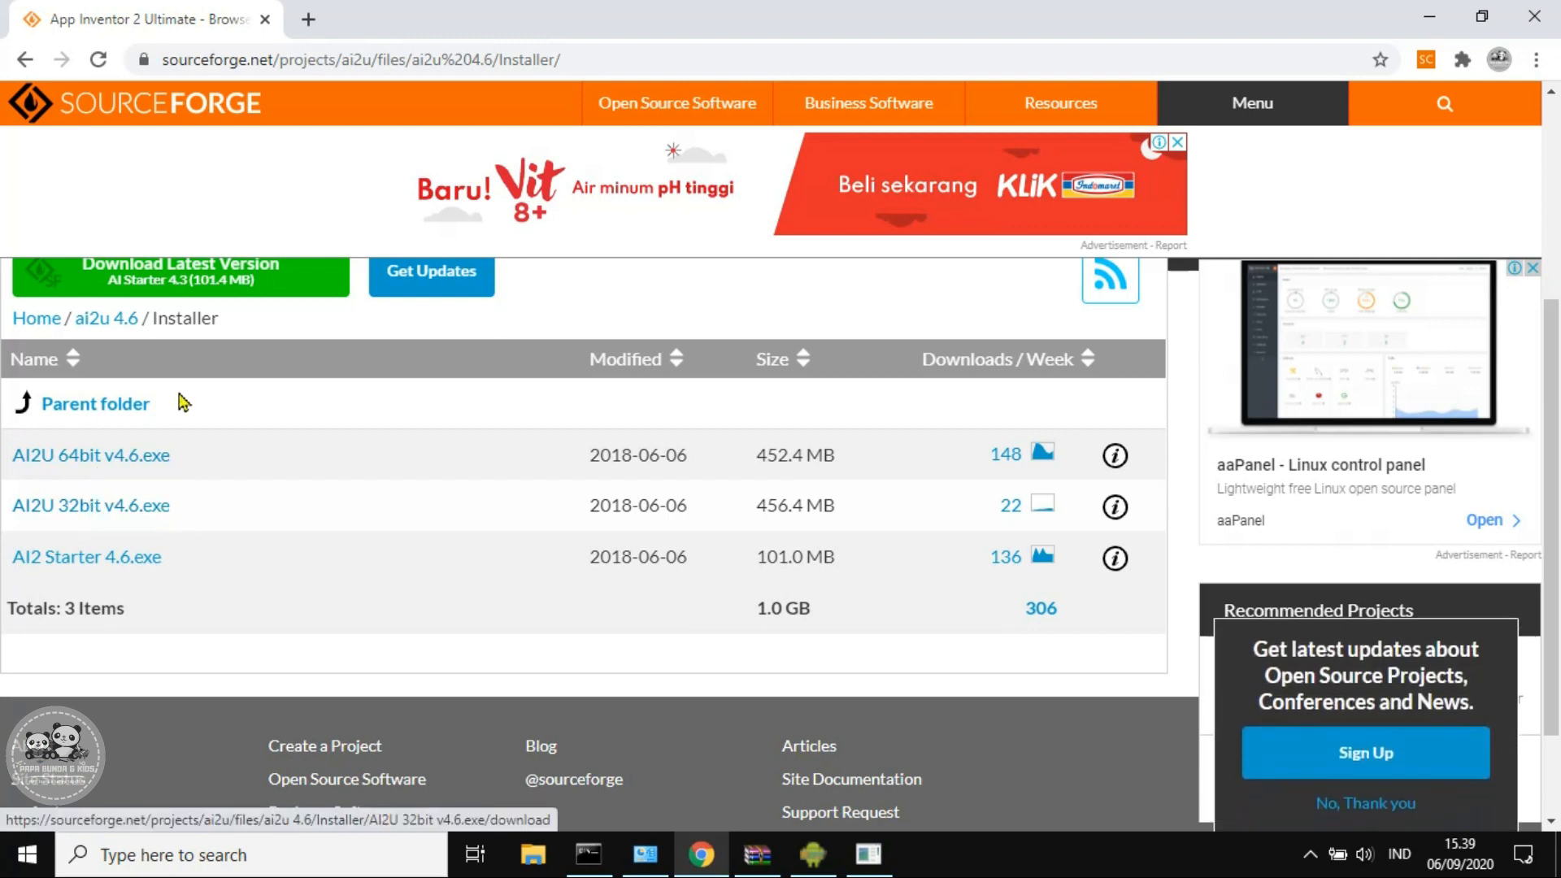
pyautogui.click(142, 462)
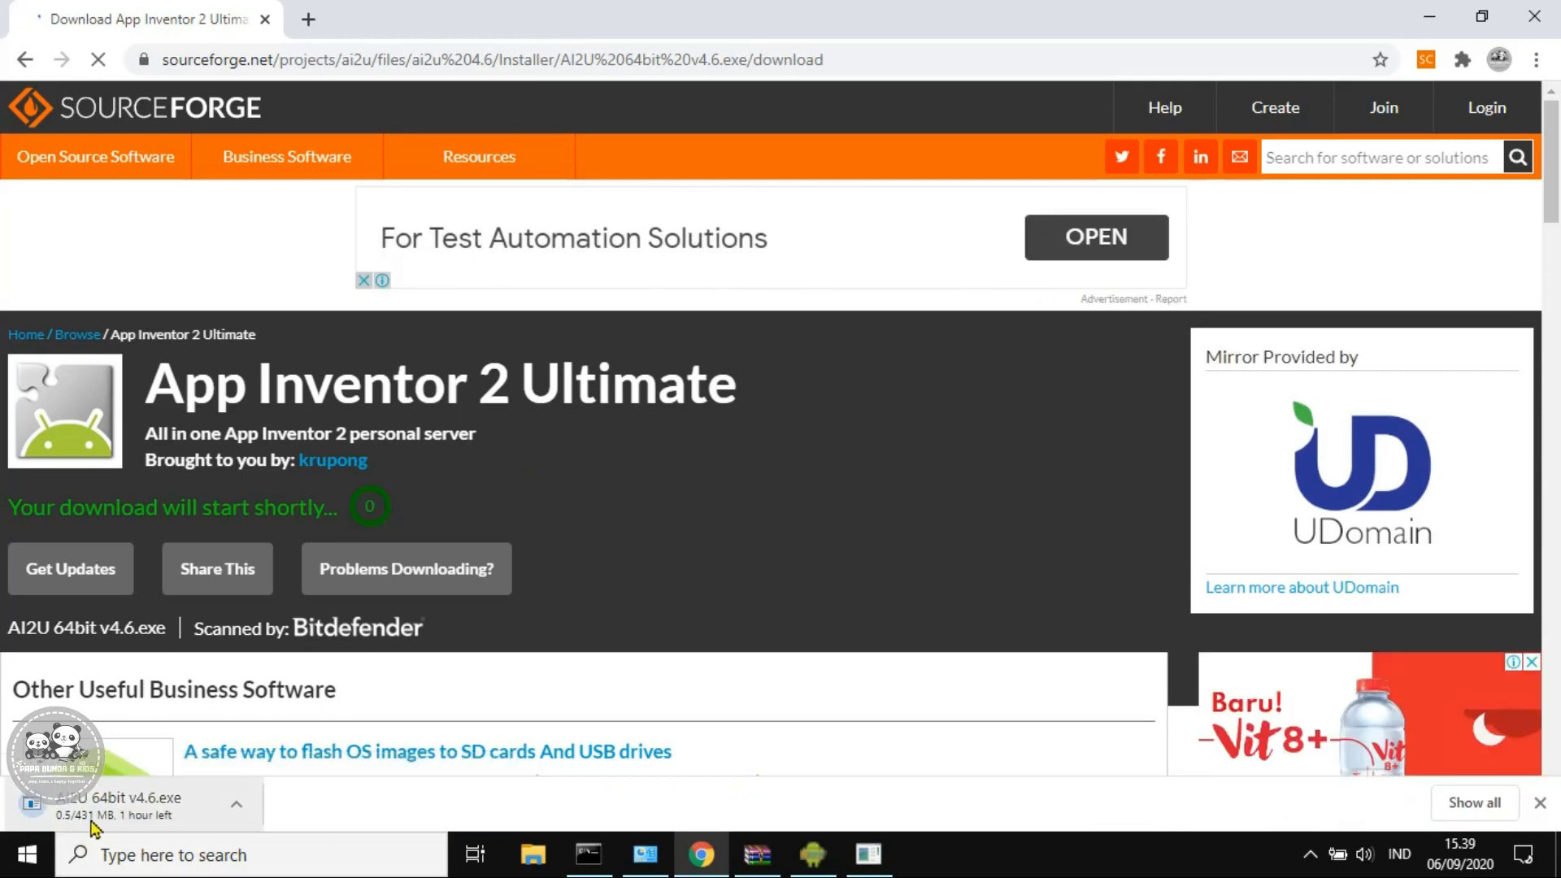
# Return to the Installer list and also download AI2 Starter 4.6.exe
pyautogui.scroll(-4, 455, 634)
pyautogui.scroll(4, 458, 634)
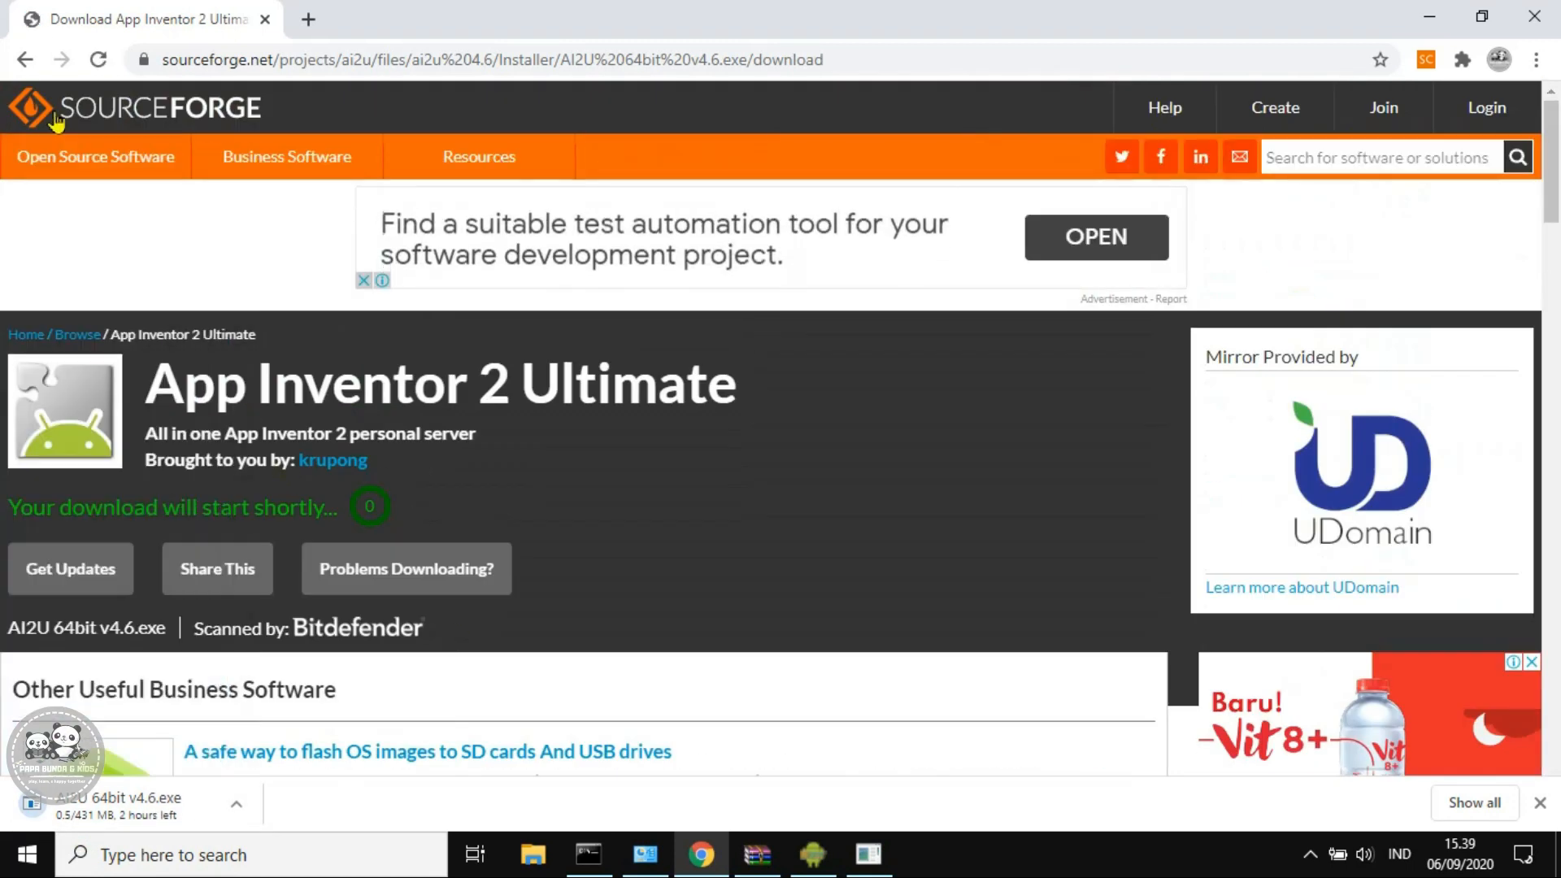
pyautogui.click(27, 60)
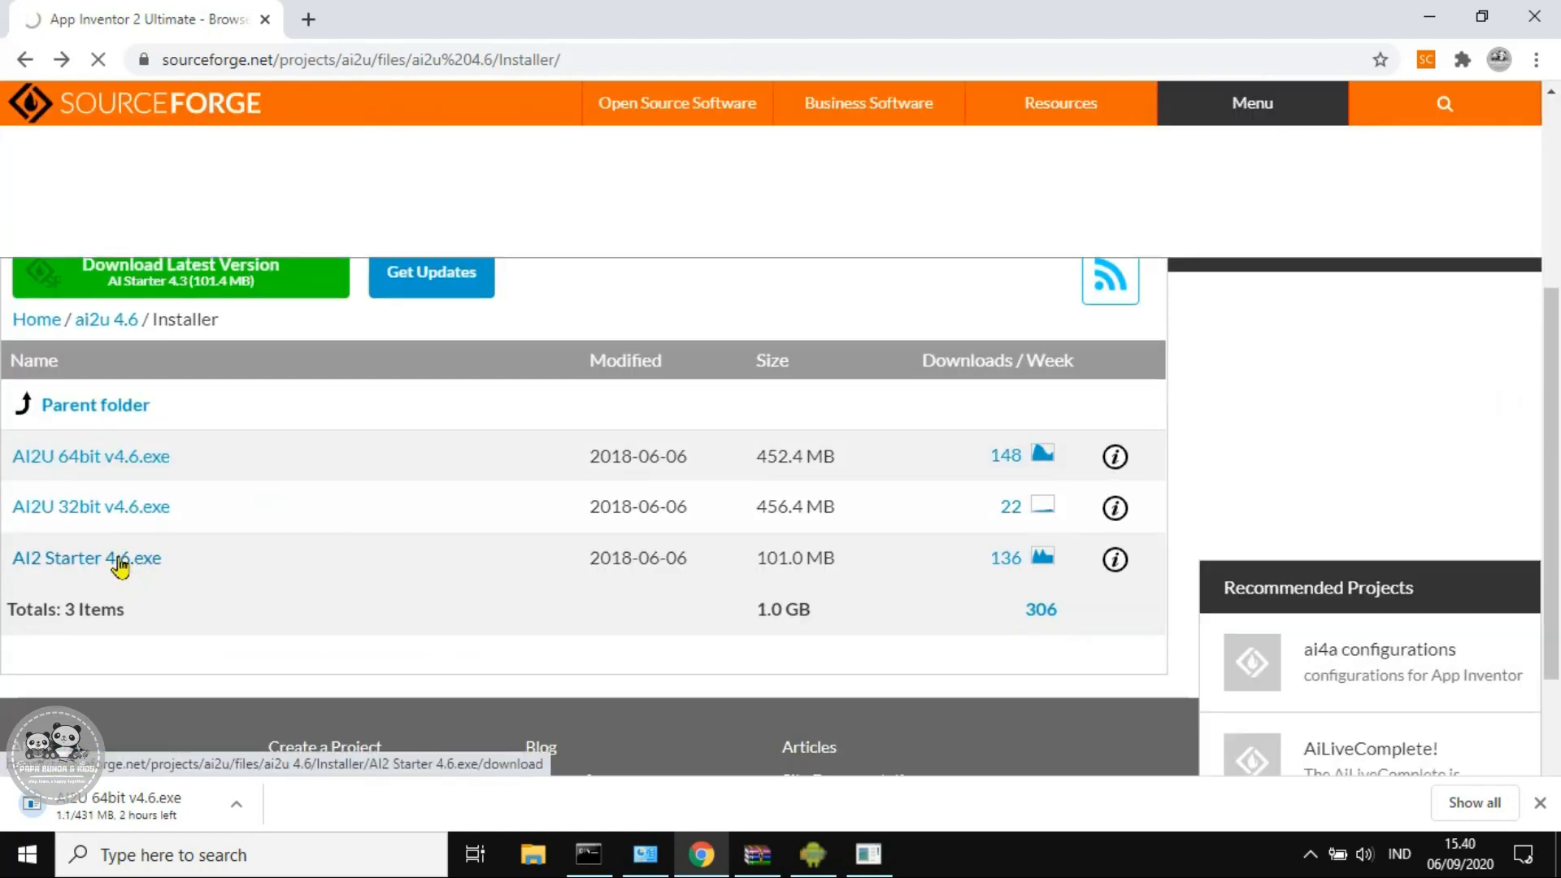
pyautogui.click(119, 559)
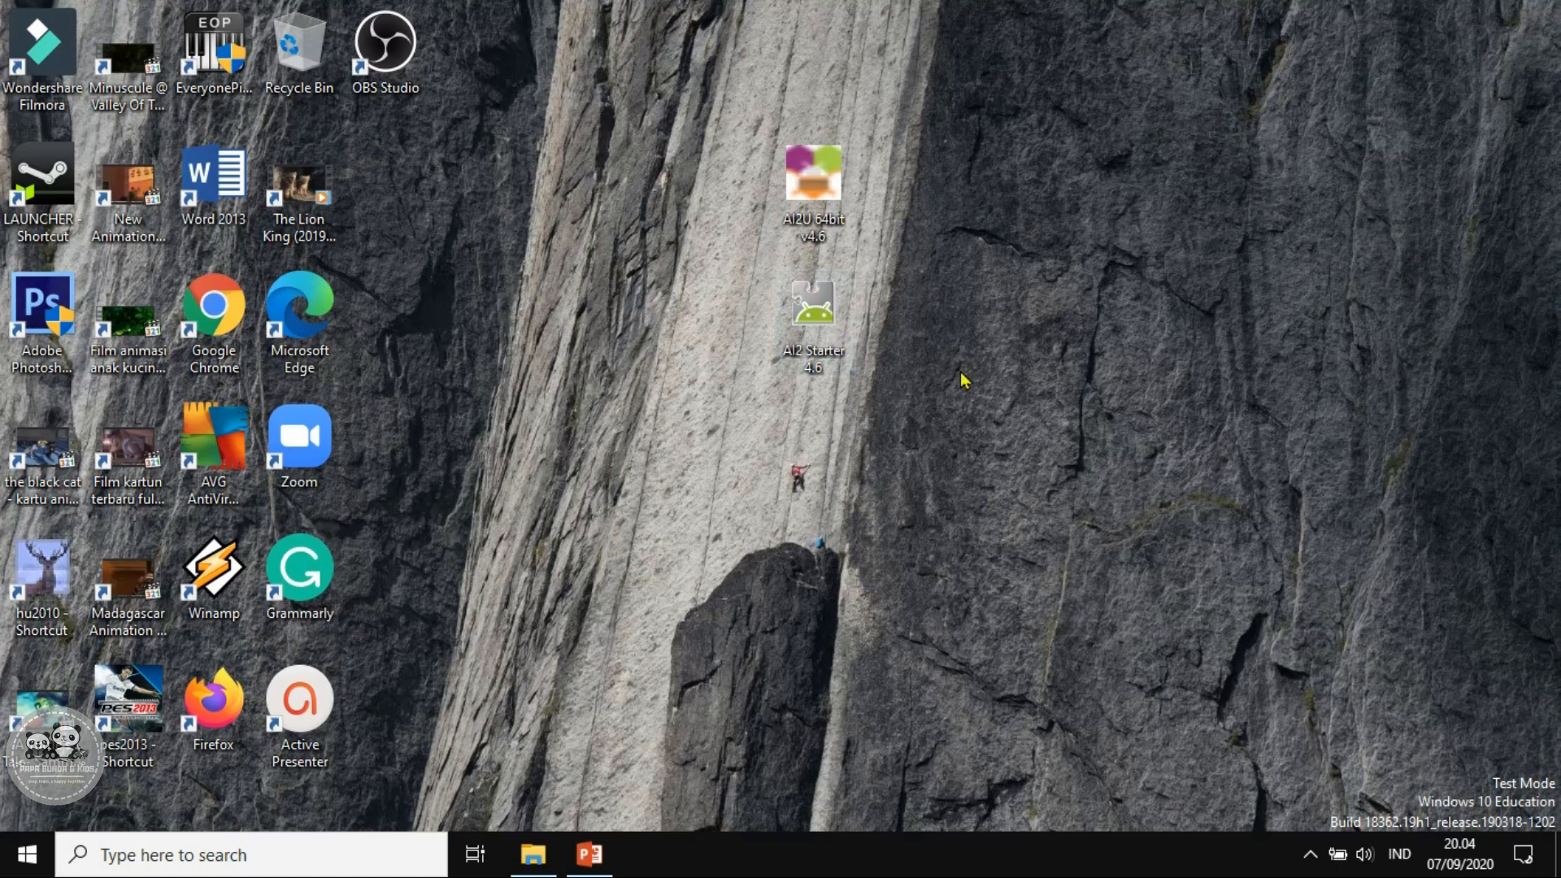
# Run the AI2U 64bit installer with a desktop shortcut, install it, and finish
pyautogui.click(830, 197)
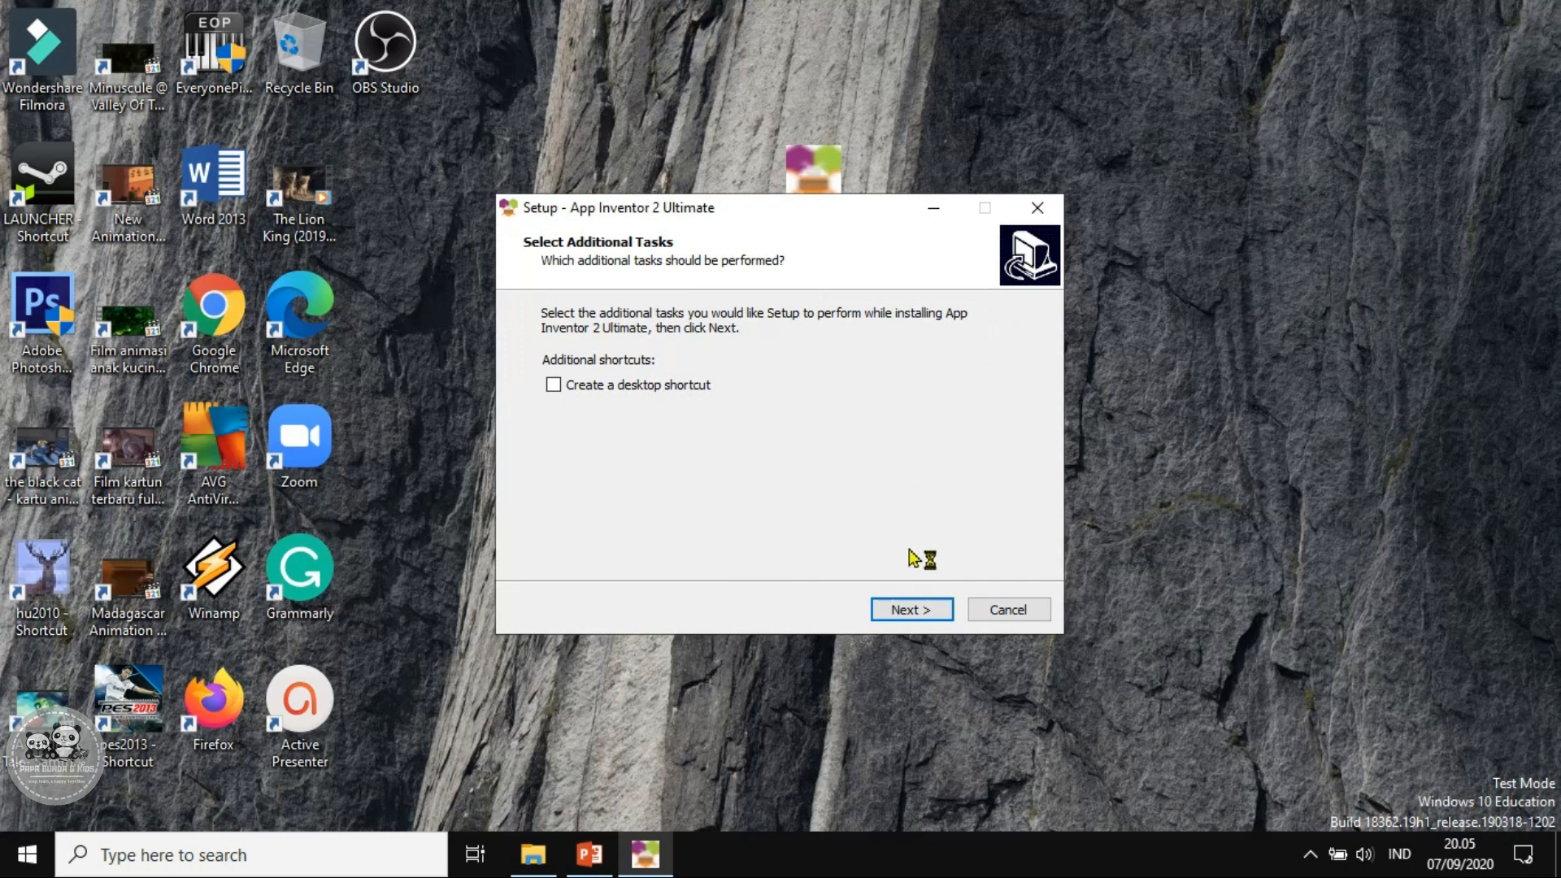
pyautogui.click(633, 392)
pyautogui.click(911, 612)
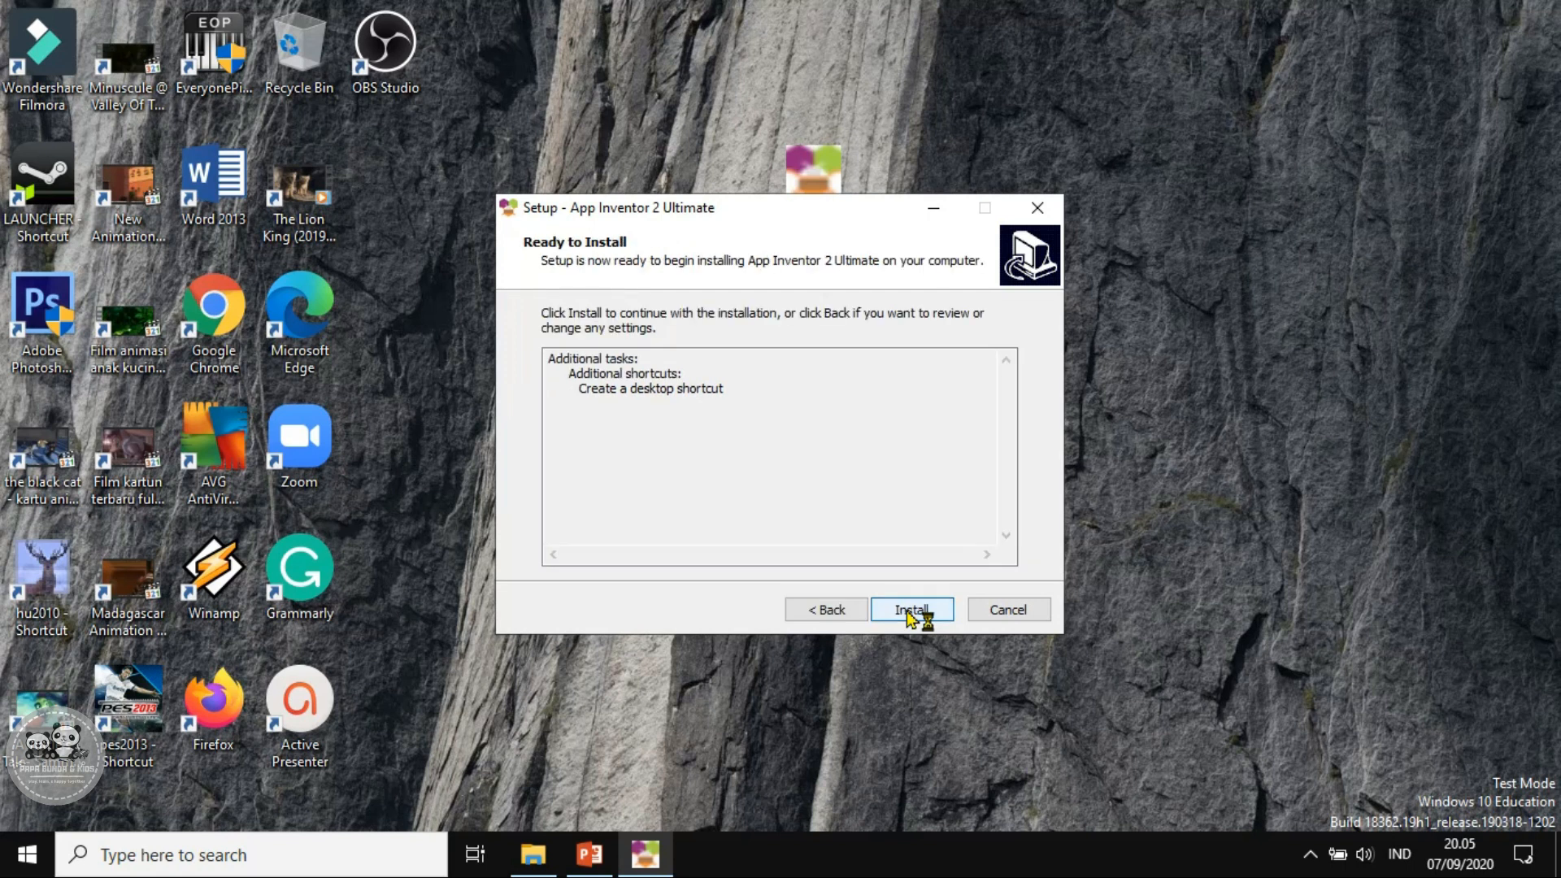
pyautogui.click(909, 613)
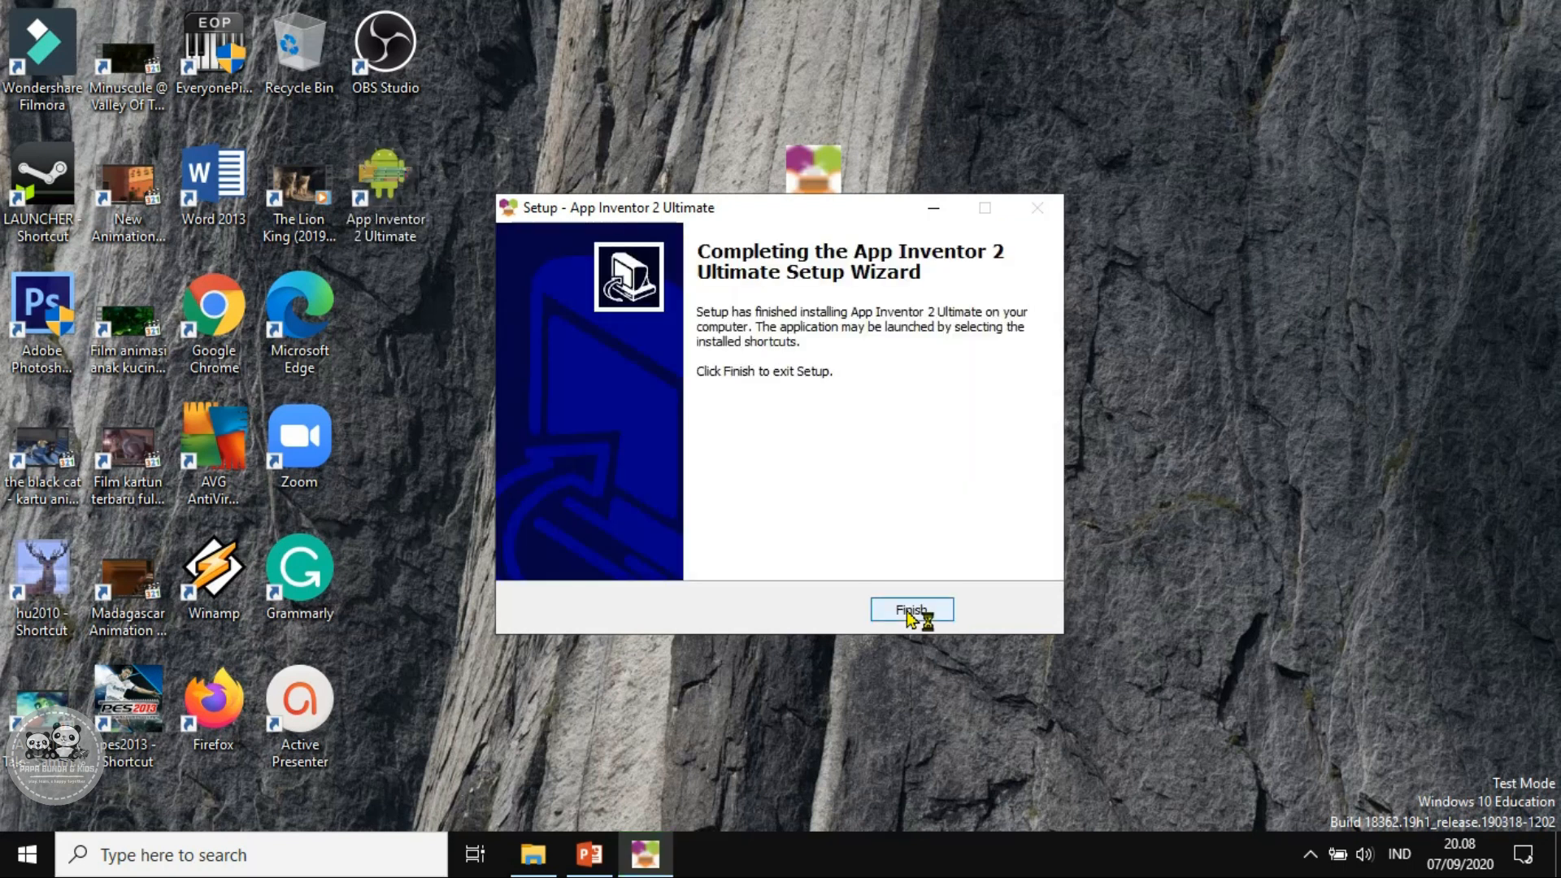
pyautogui.click(908, 612)
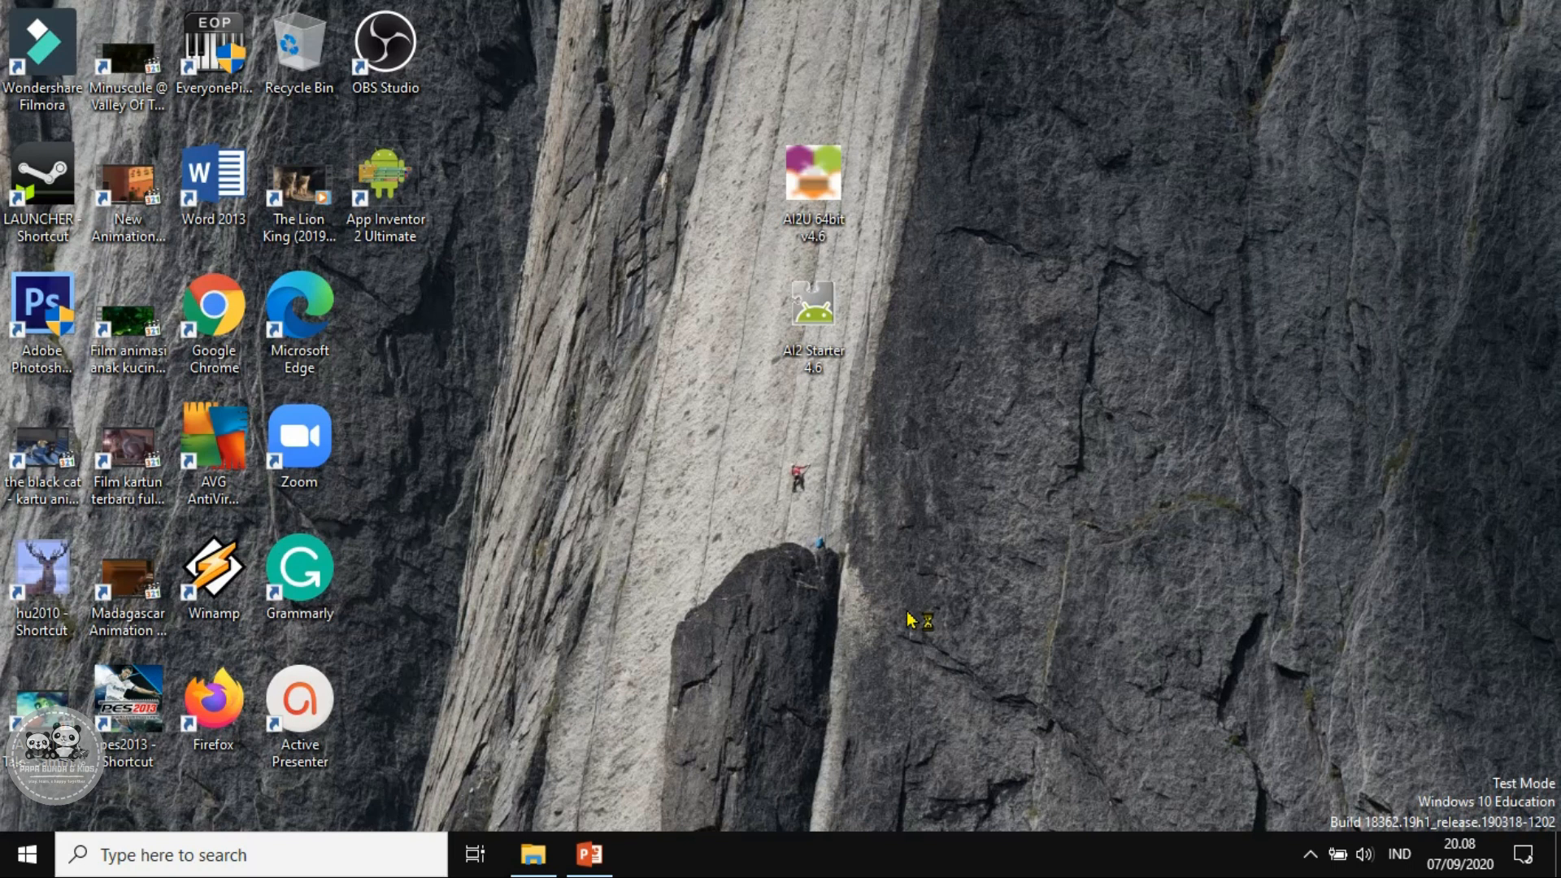
# Launch App Inventor 2 Ultimate from its desktop shortcut and bring the build server console into view
pyautogui.click(405, 208)
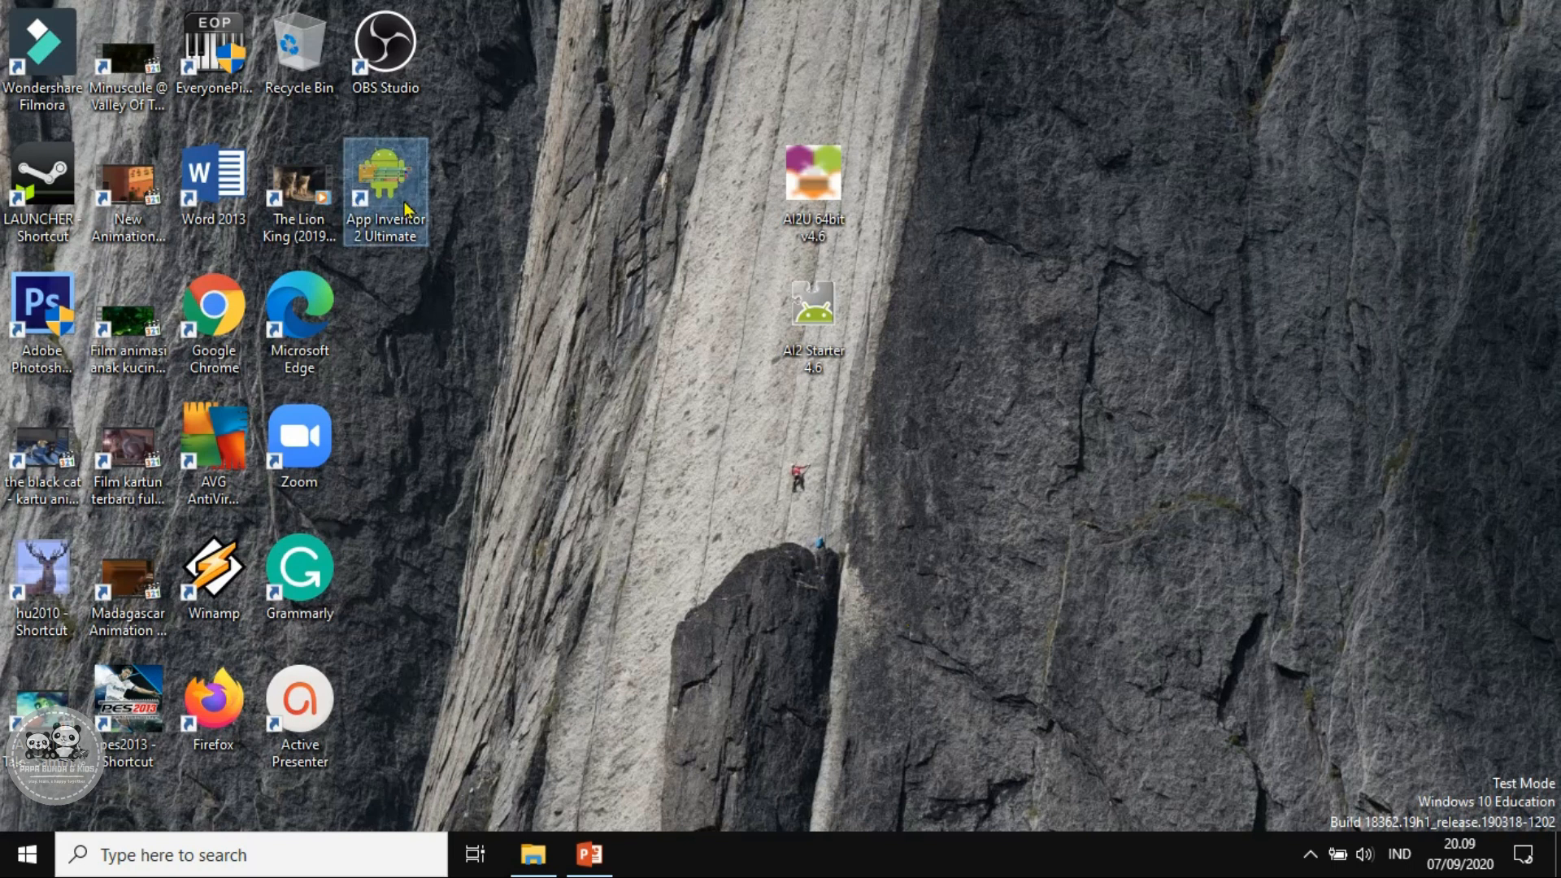
pyautogui.doubleClick(405, 208)
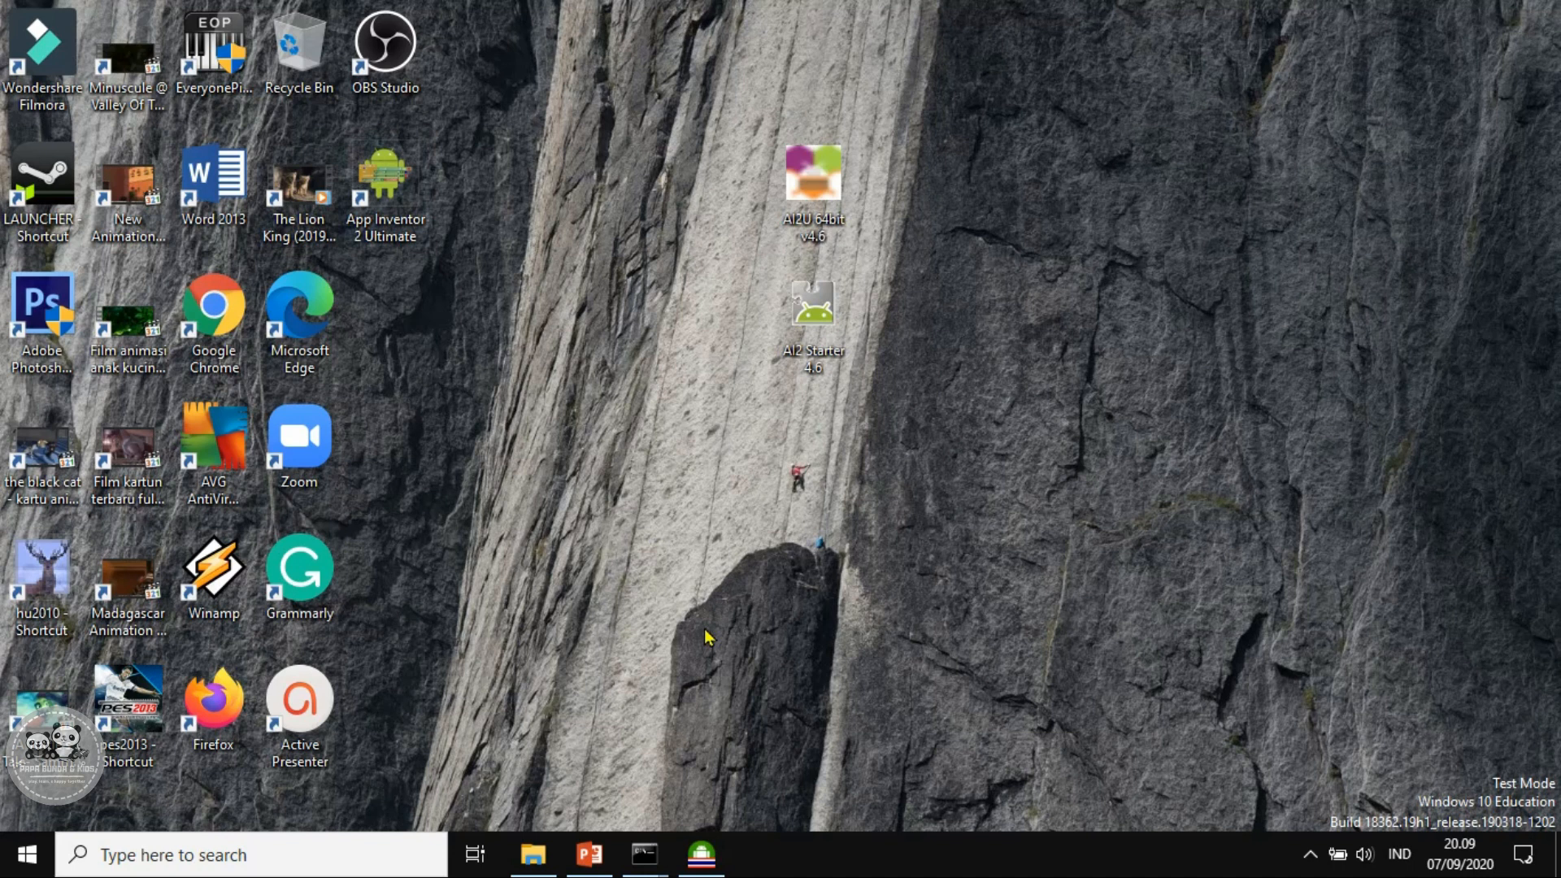
pyautogui.moveTo(653, 855)
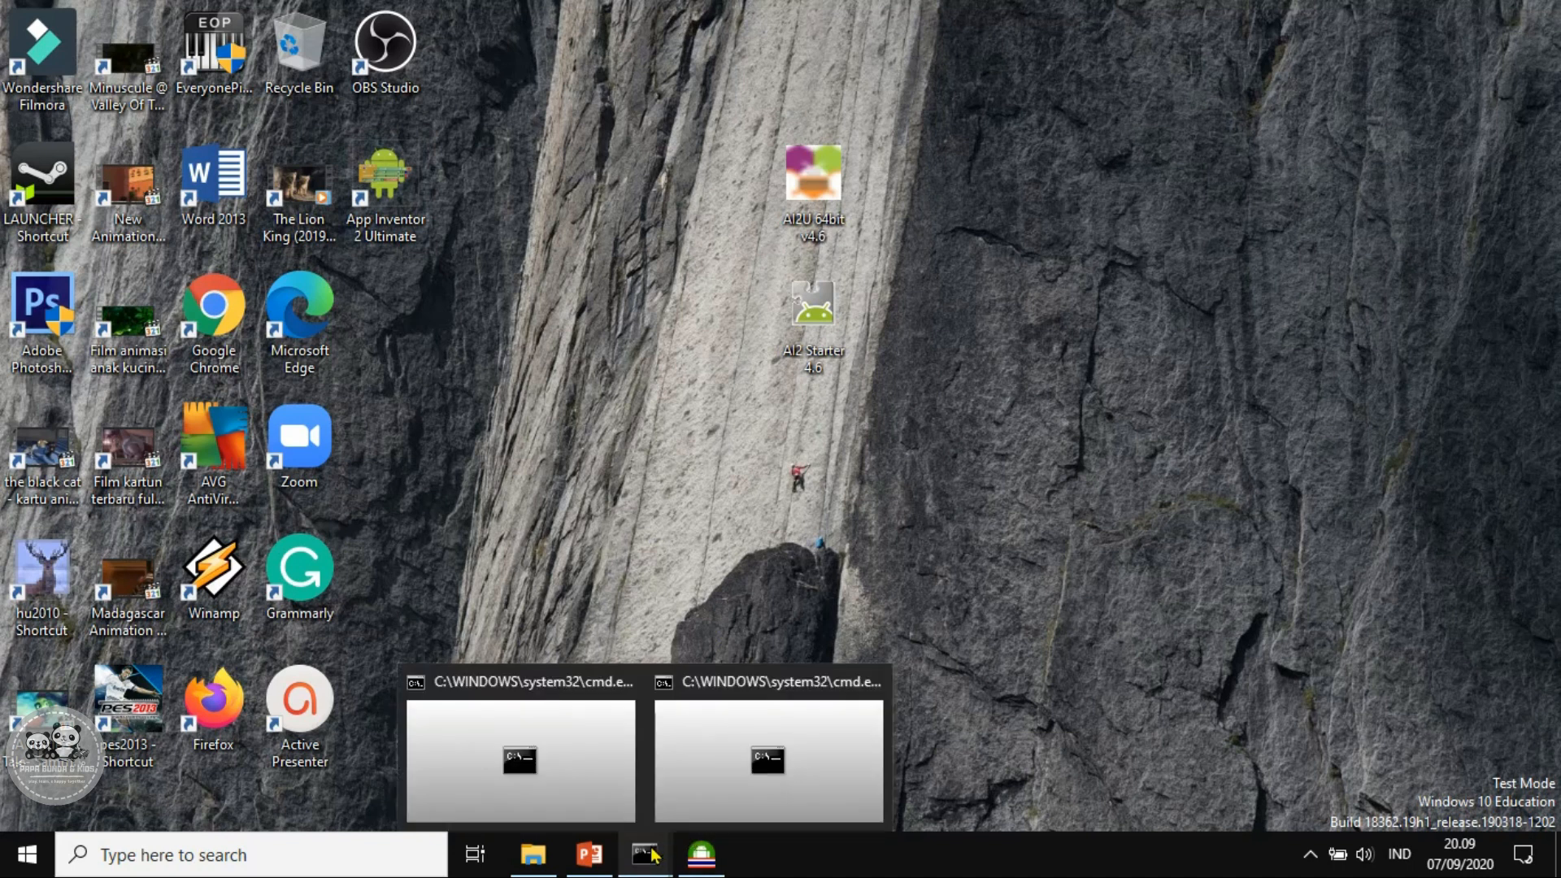
pyautogui.click(540, 764)
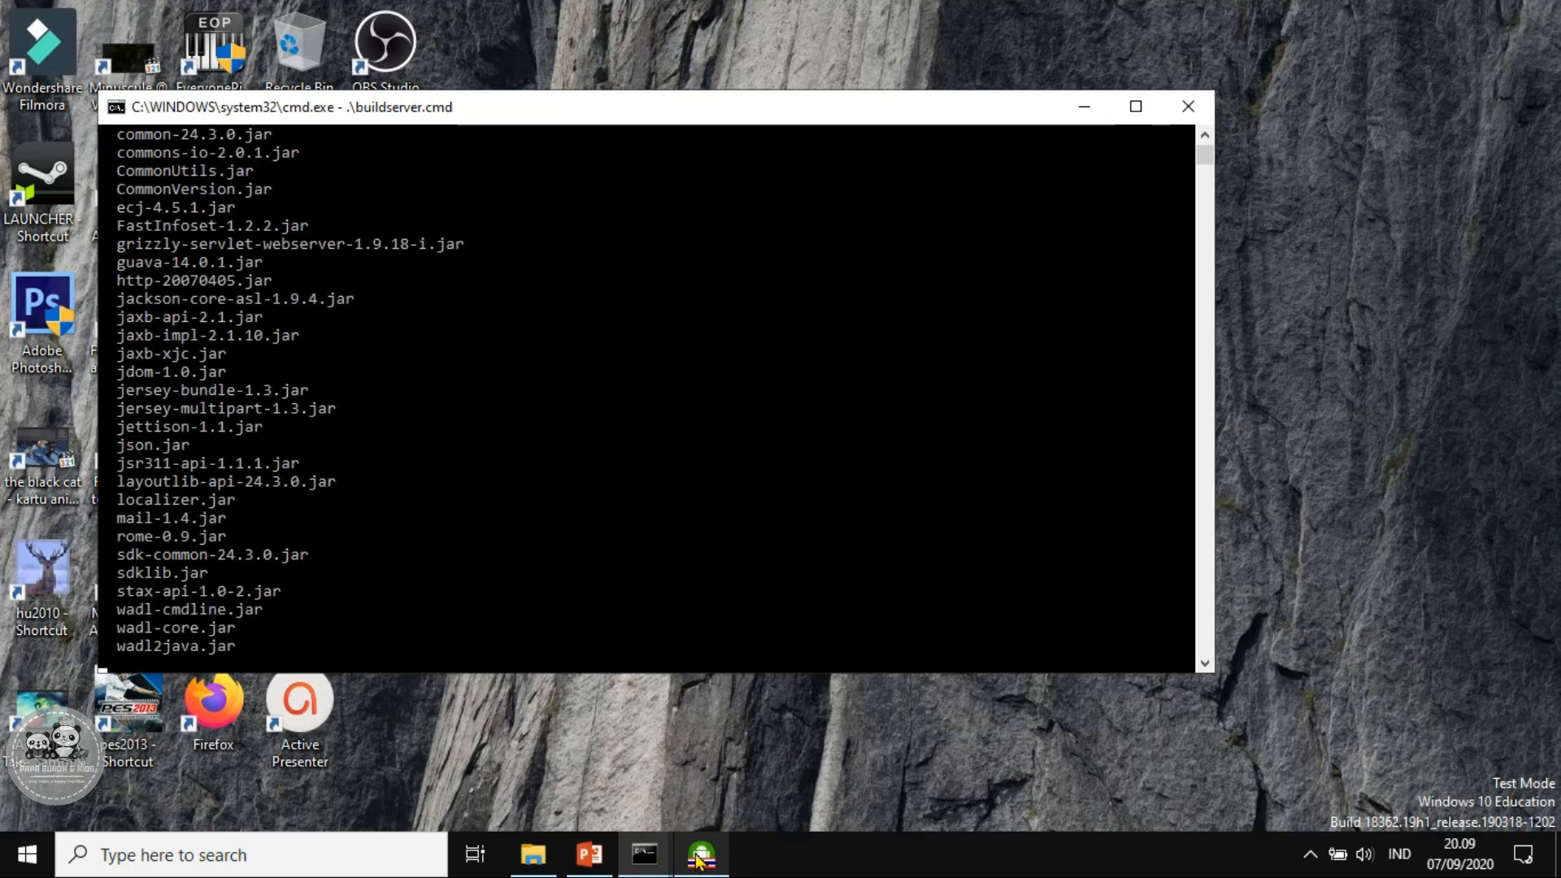
pyautogui.moveTo(722, 864)
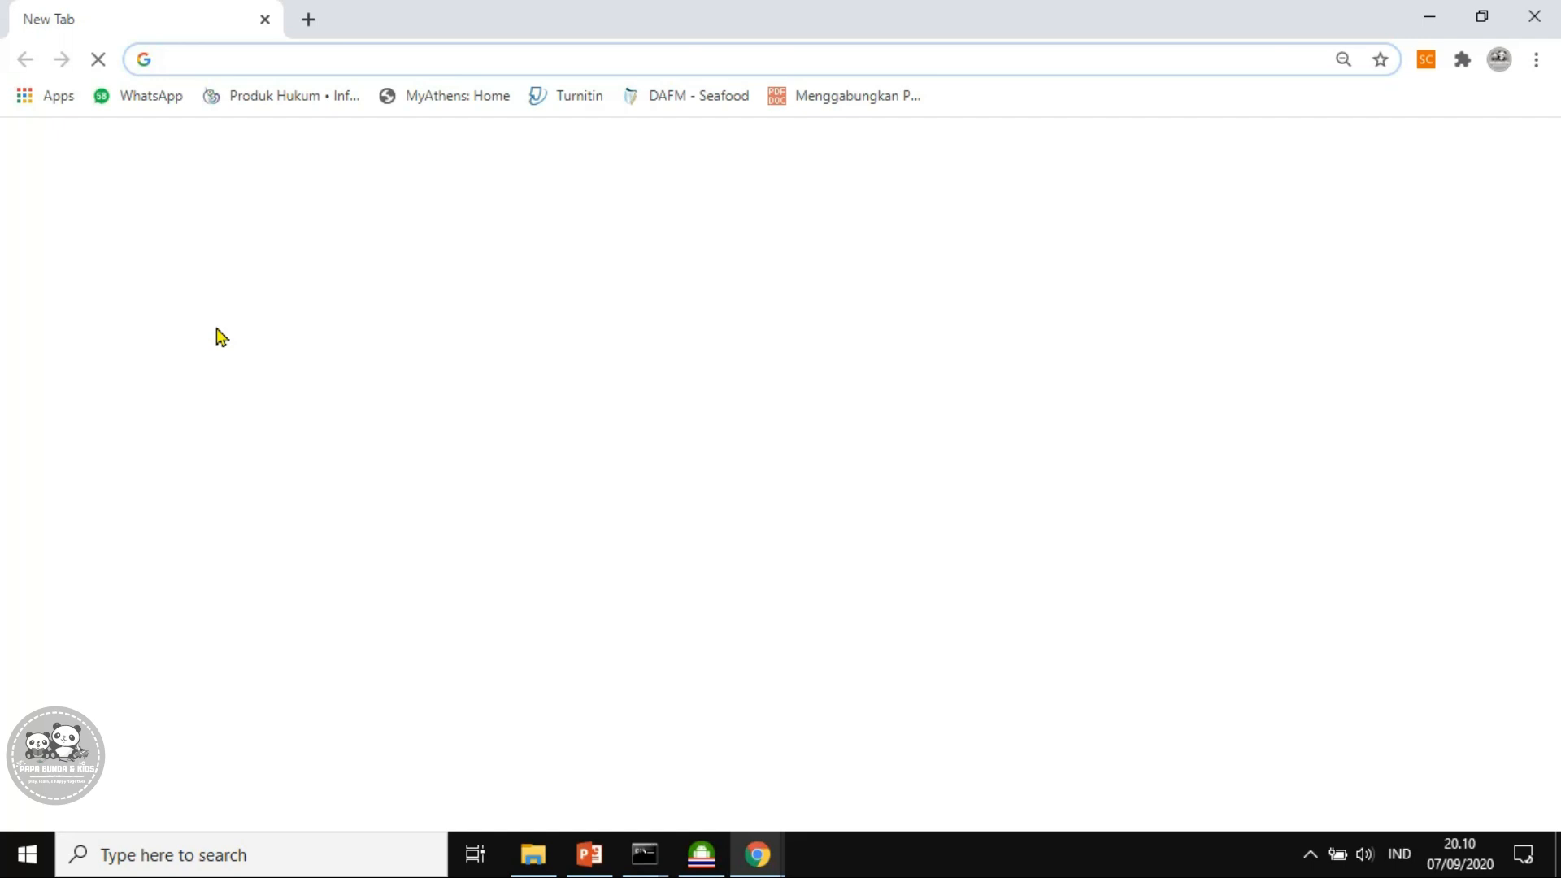
# Load localhost:8888 in Chrome and try the default login form
pyautogui.write('localhost')
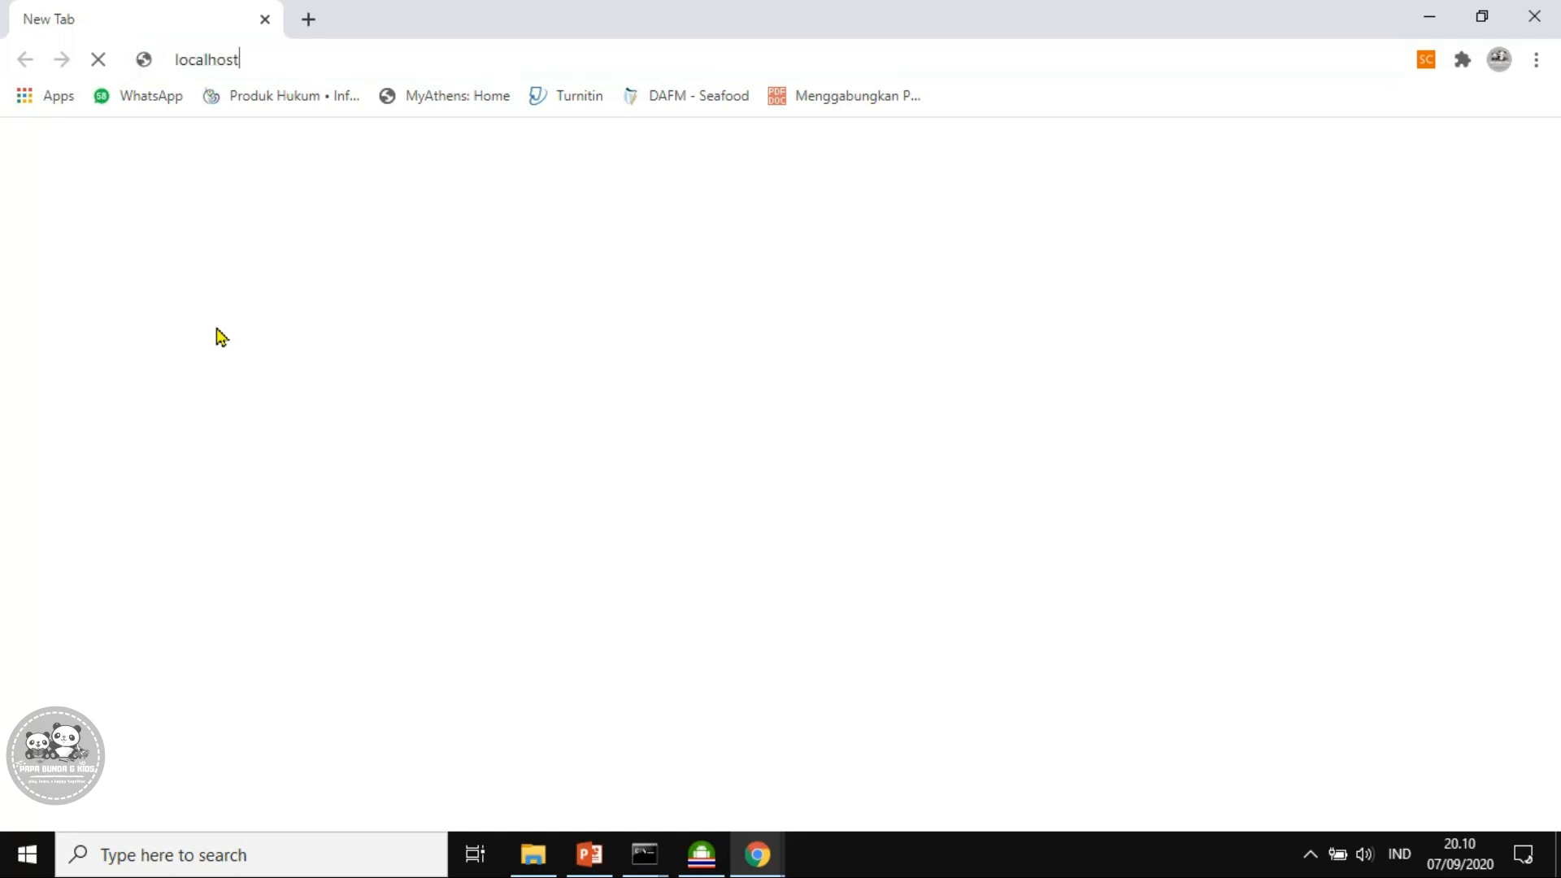
pyautogui.write(':888')
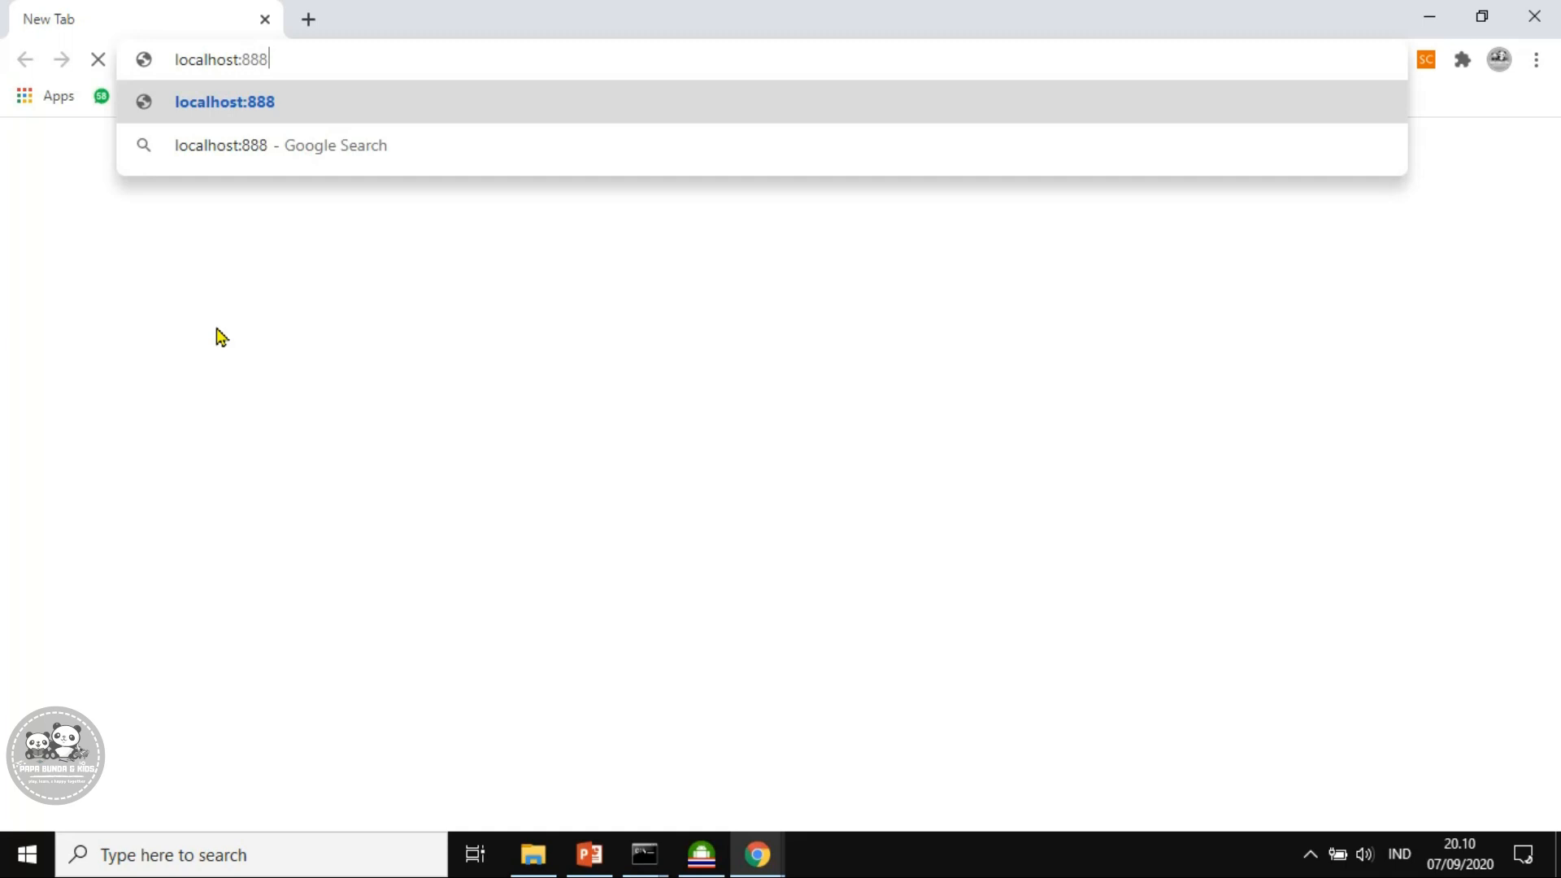
pyautogui.write('8')
pyautogui.press('Return')
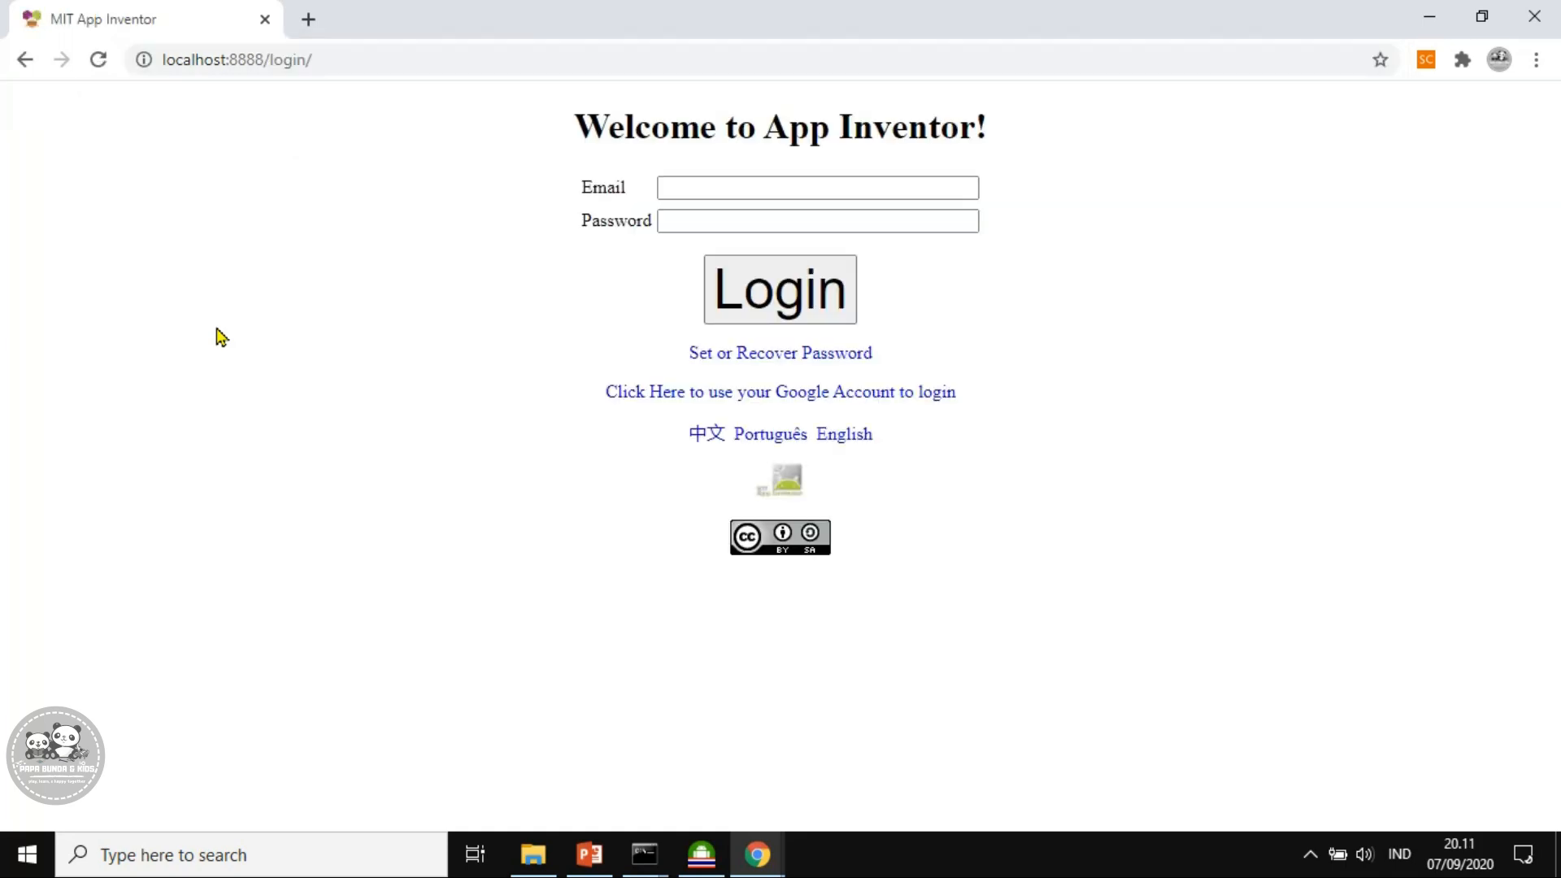
pyautogui.click(958, 227)
pyautogui.press('Return')
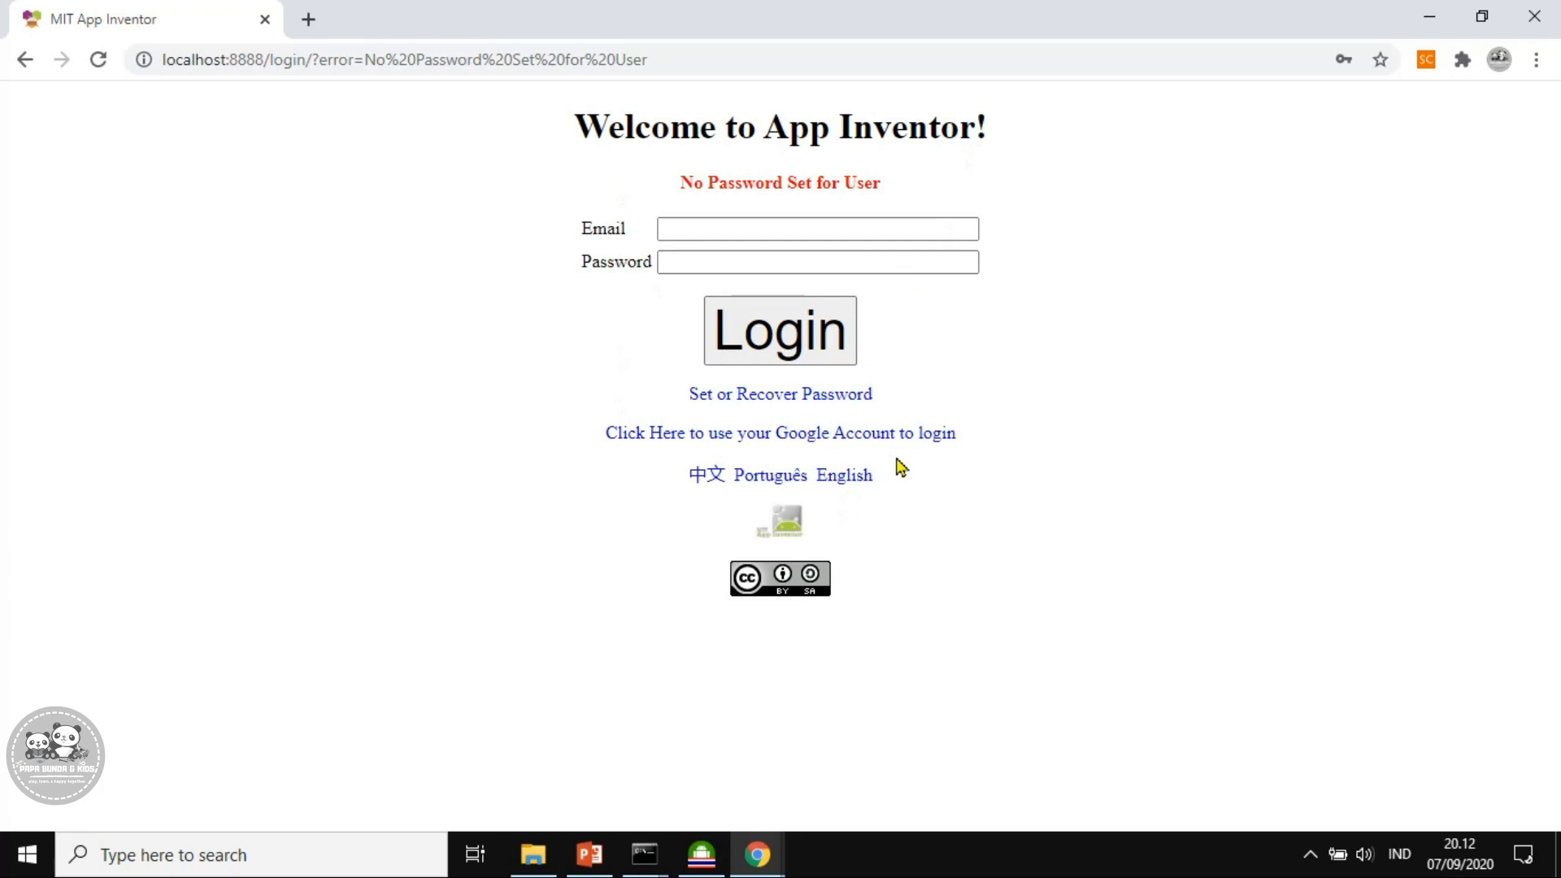
# Switch to Google account login, replace the sample e-mail with the user's own, and log in
pyautogui.click(797, 441)
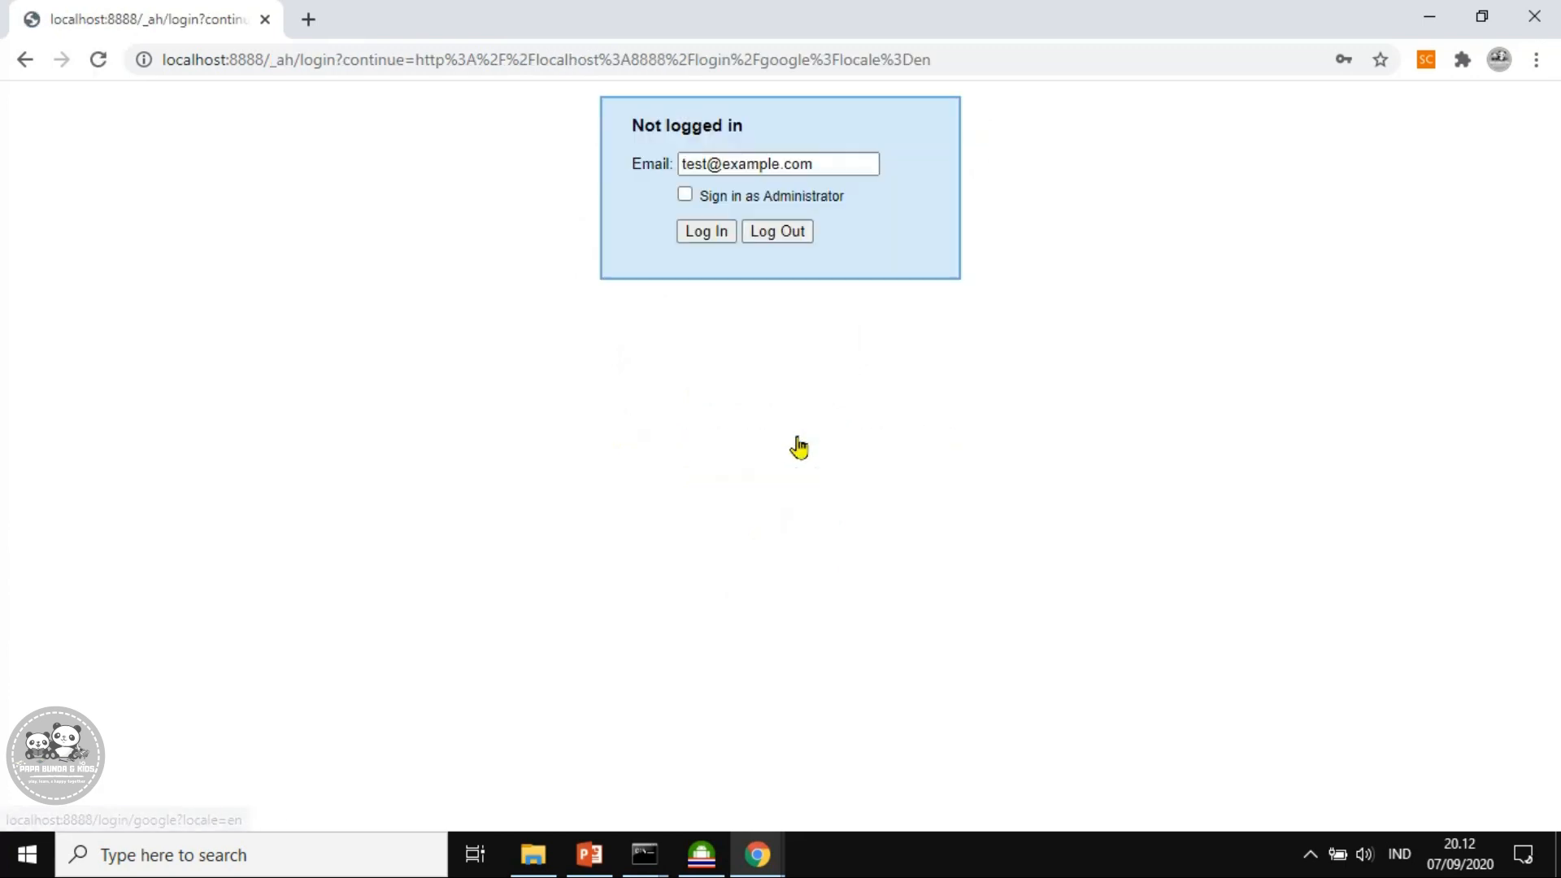
pyautogui.click(785, 164)
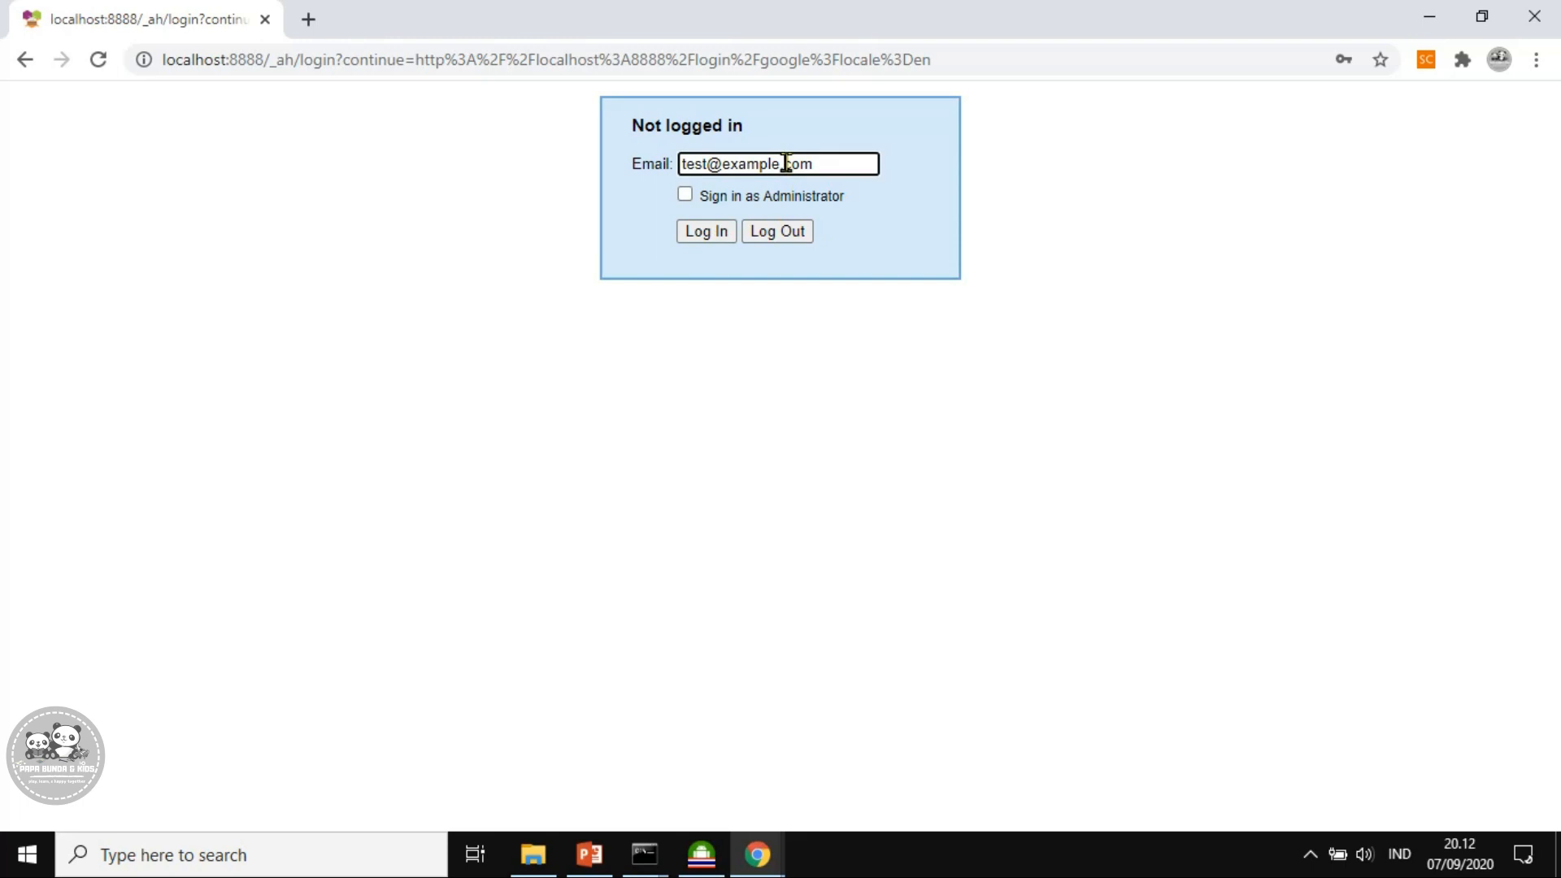
pyautogui.moveTo(739, 163); pyautogui.dragTo(634, 171)
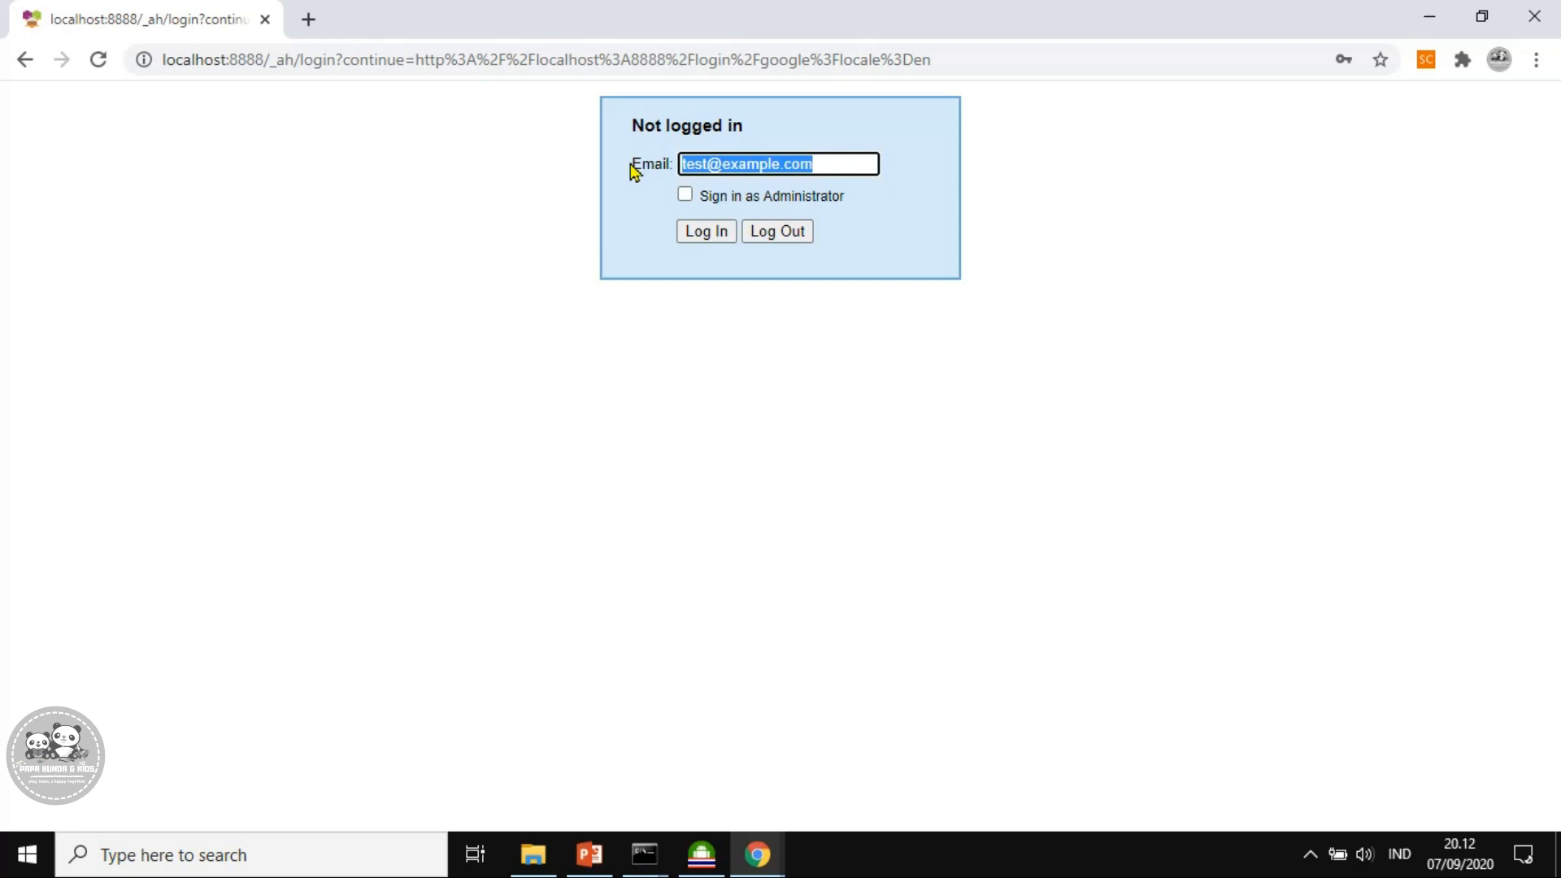
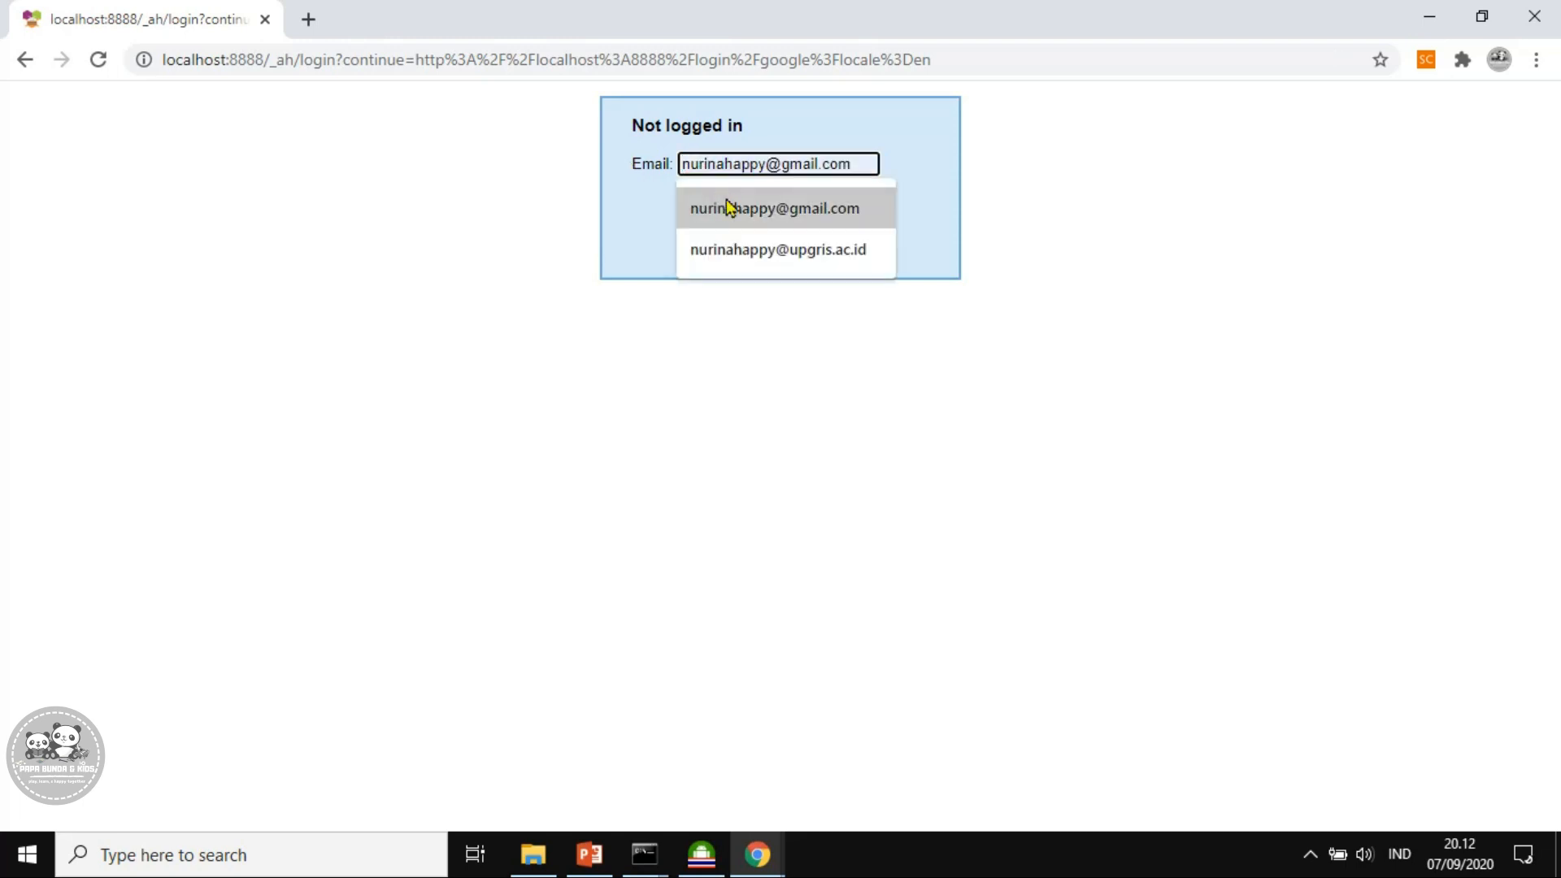
pyautogui.click(731, 208)
pyautogui.click(713, 236)
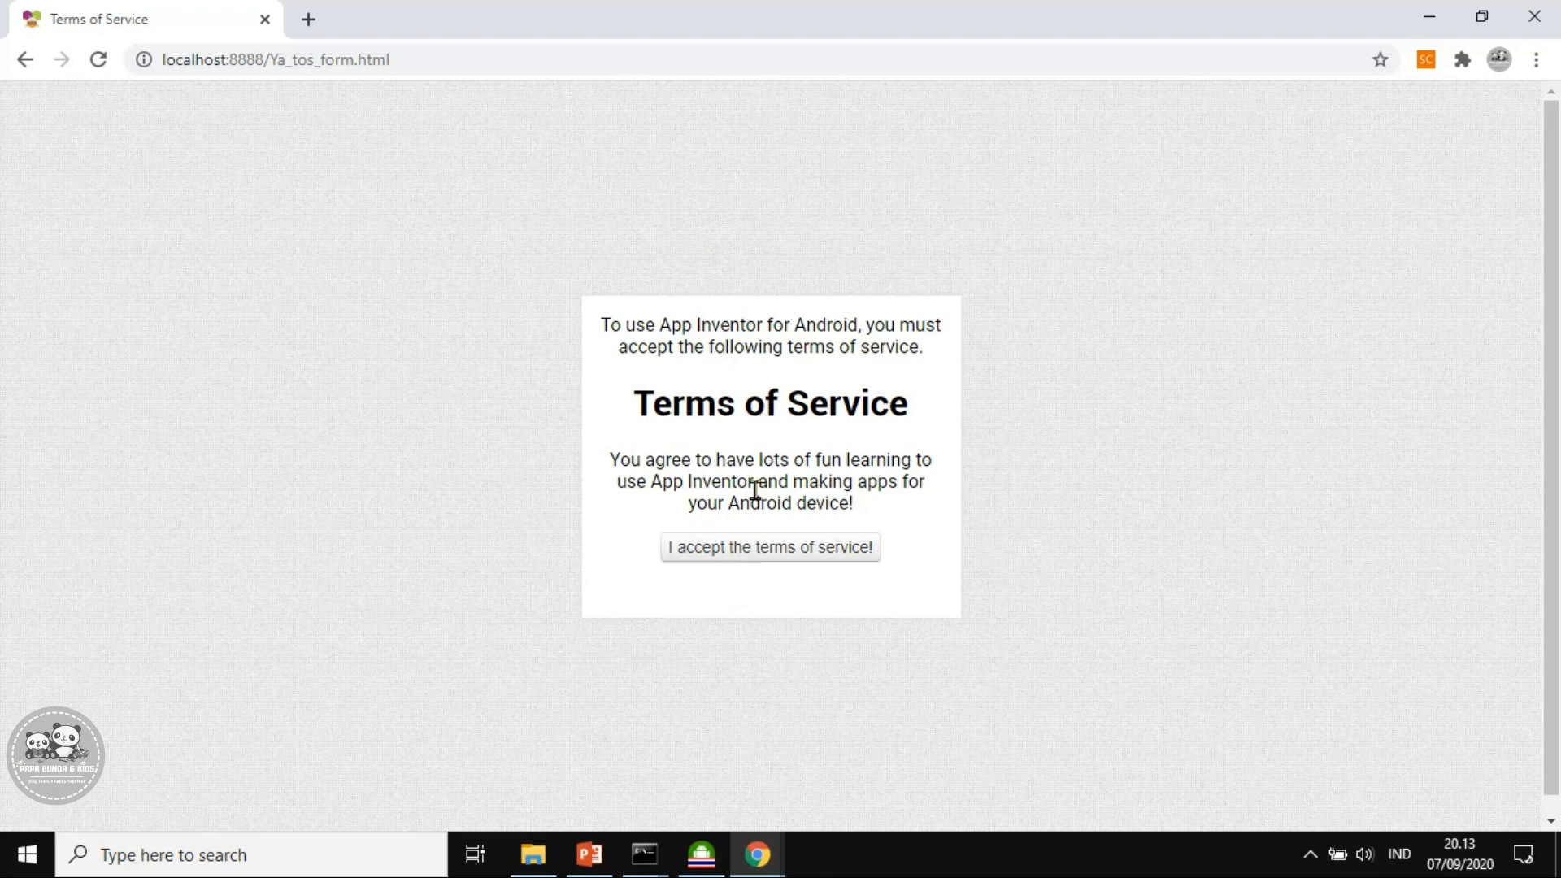
# Accept the terms of service and create a new project named coba_1
pyautogui.click(756, 552)
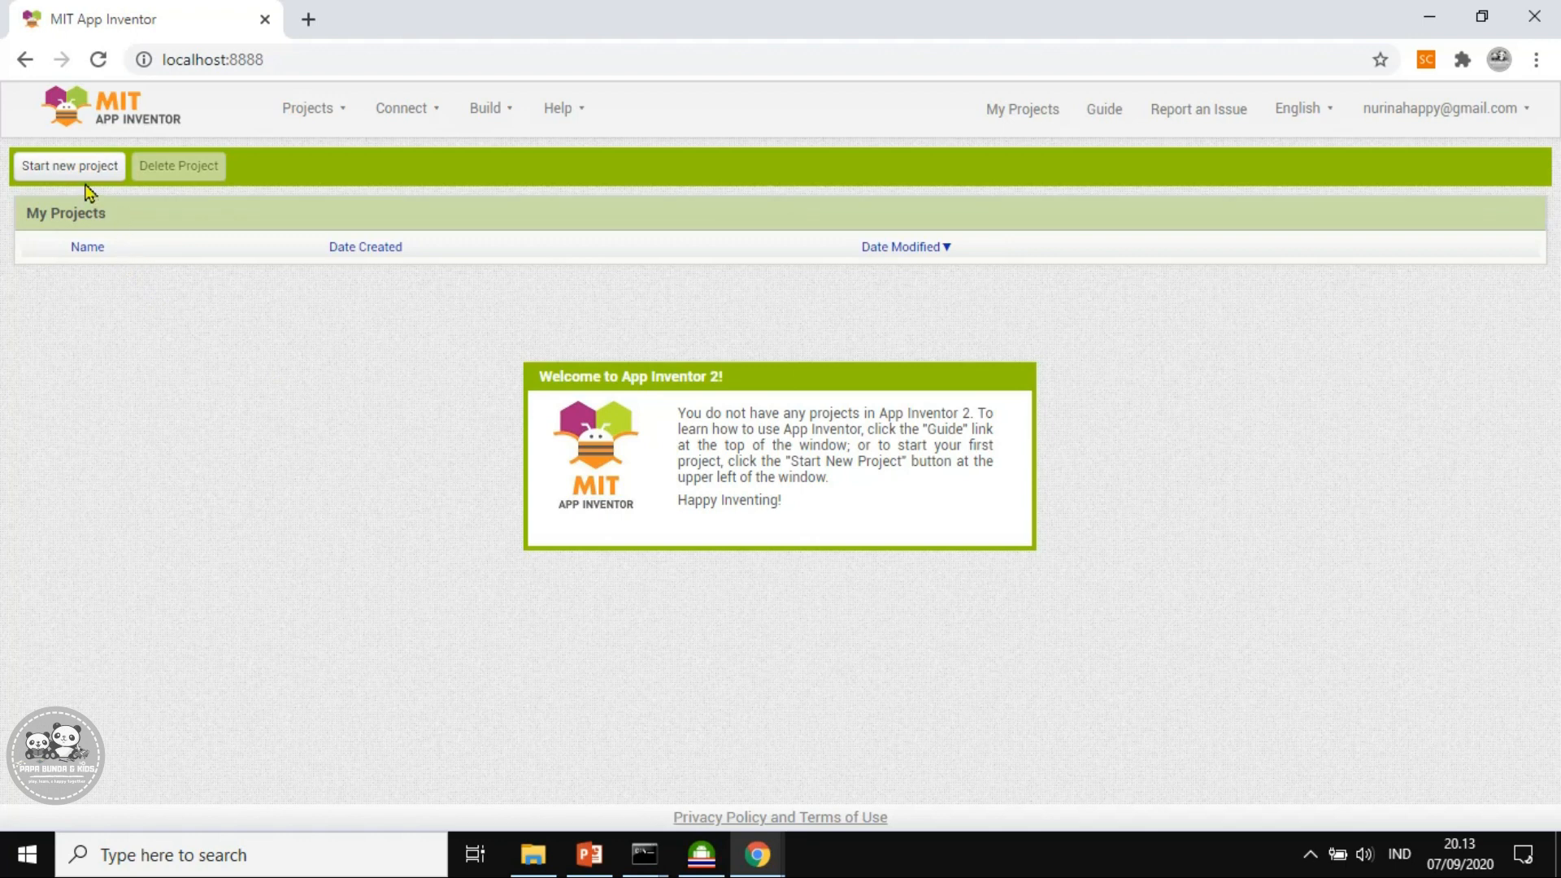
pyautogui.click(68, 172)
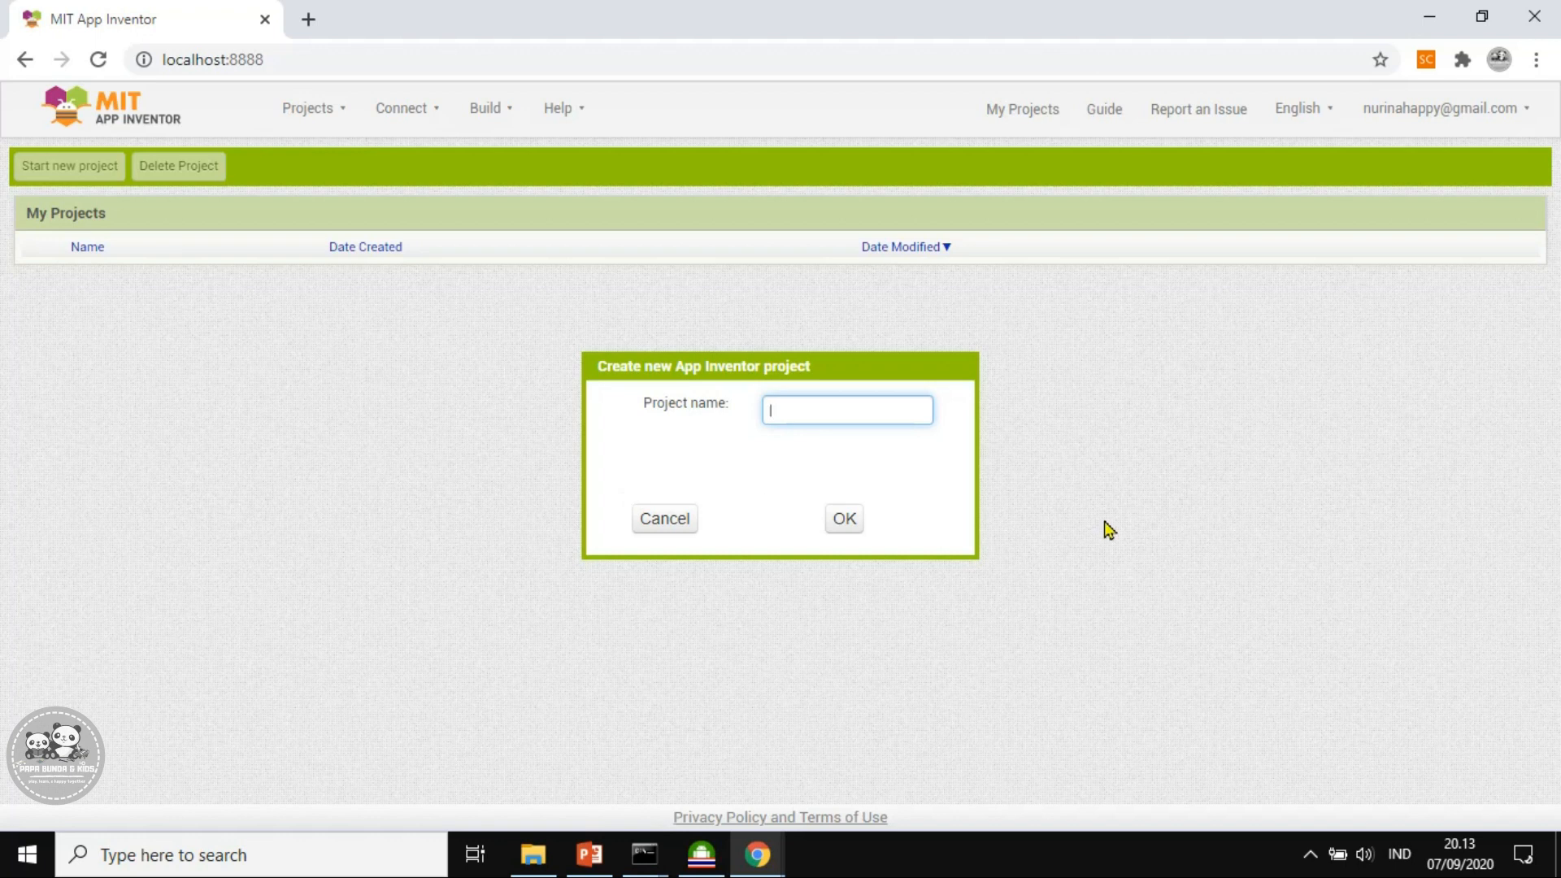
pyautogui.write('coba_1')
pyautogui.click(844, 521)
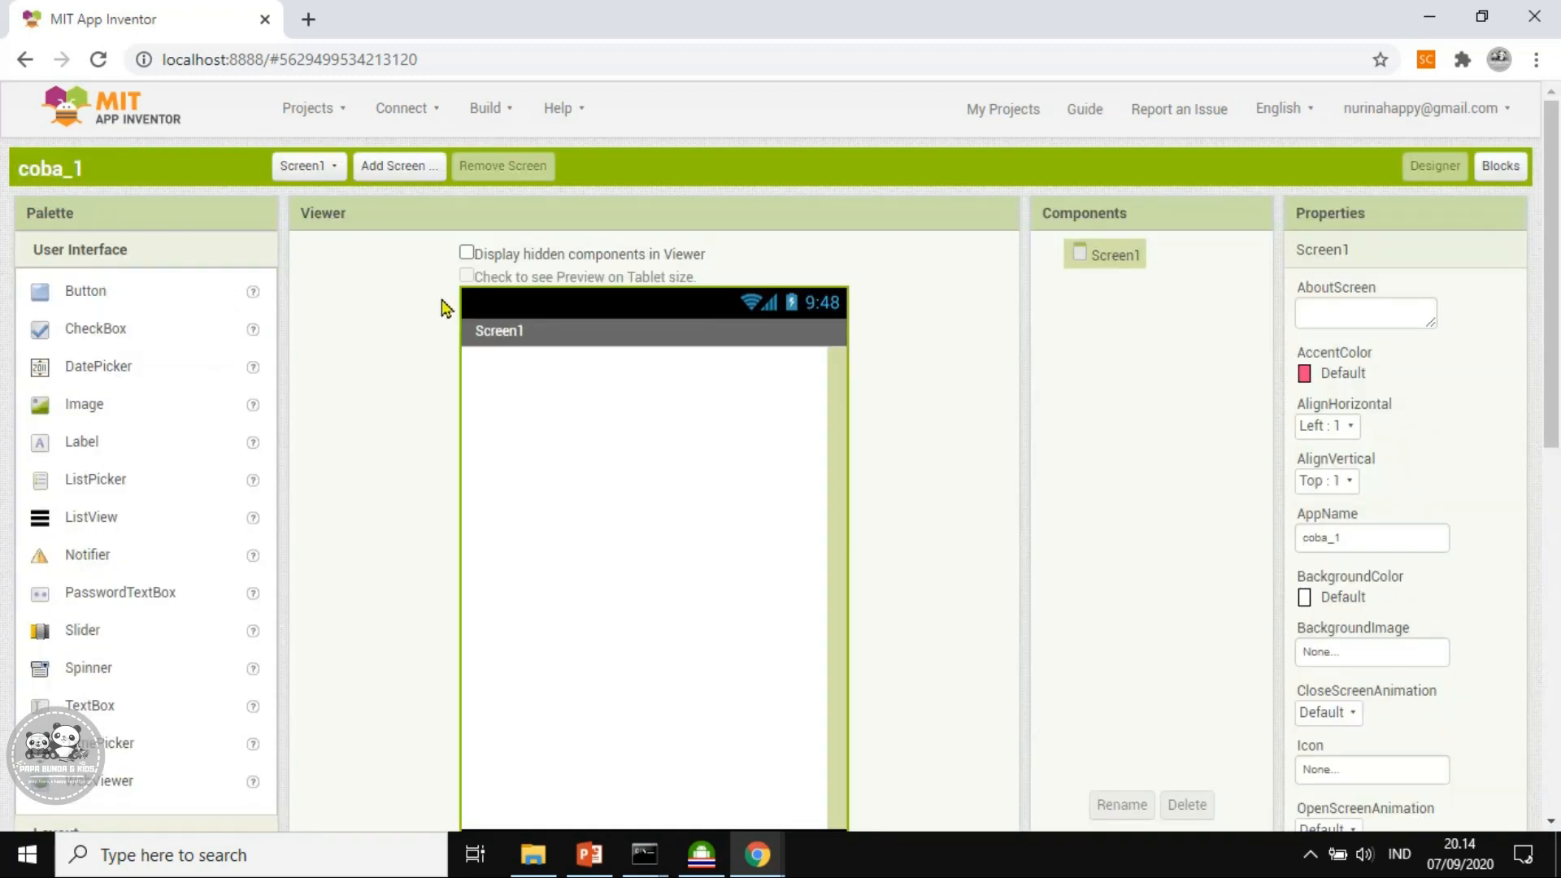
# Scroll up and down the coba_1 Designer page to review Screen1's layout
pyautogui.moveTo(1554, 396); pyautogui.dragTo(1554, 401)
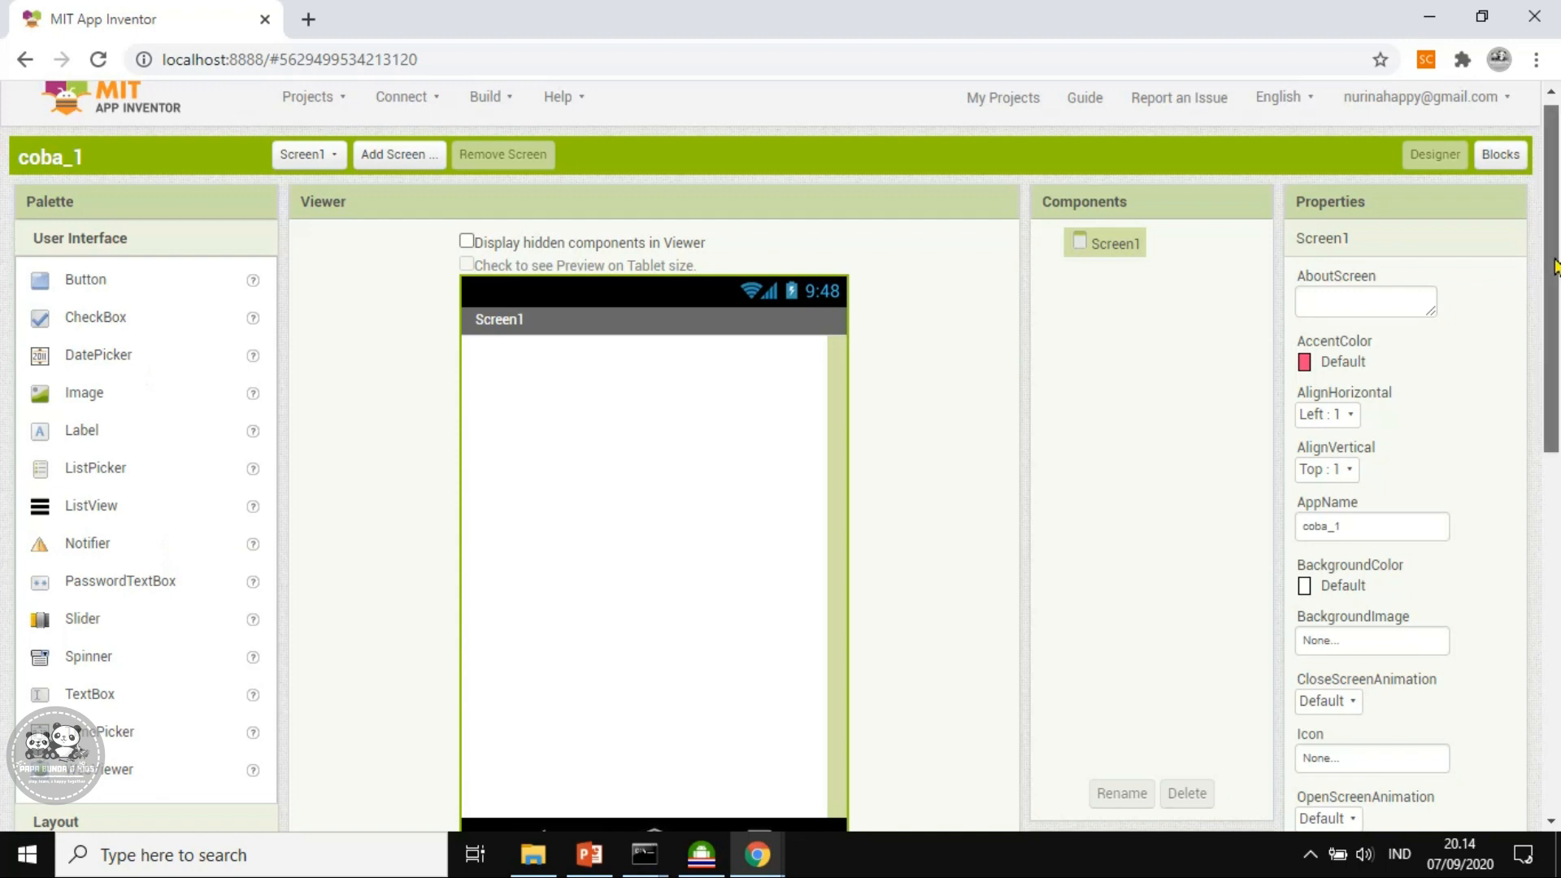
pyautogui.scroll(-2, 1555, 286)
pyautogui.scroll(2, 1555, 286)
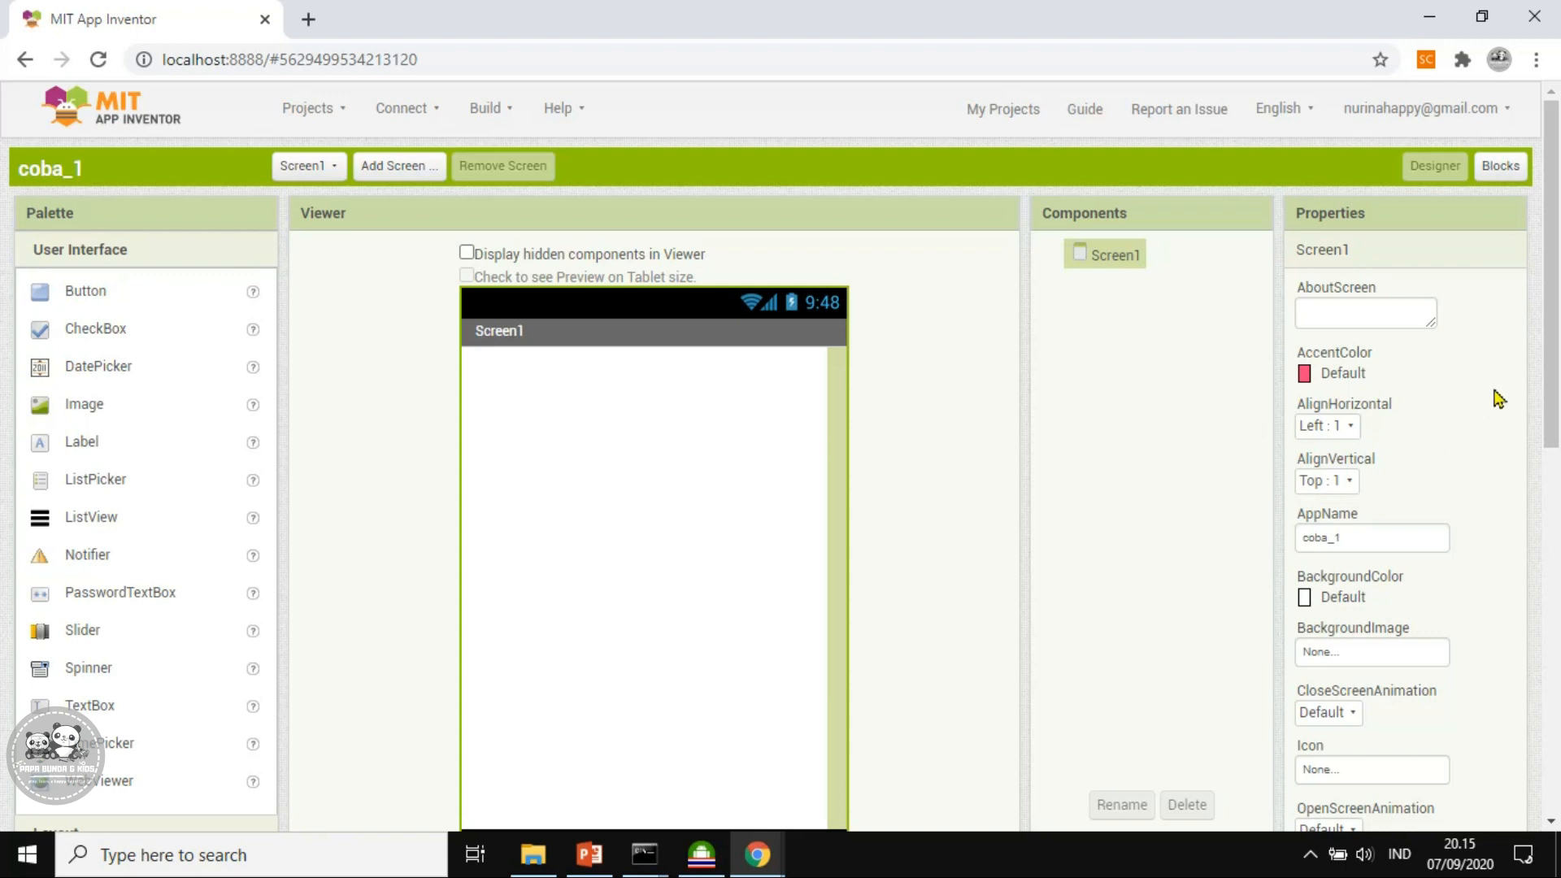
pyautogui.moveTo(1556, 355)
pyautogui.mouseDown()
pyautogui.moveTo(1559, 648)
pyautogui.moveTo(1552, 352)
pyautogui.mouseUp()
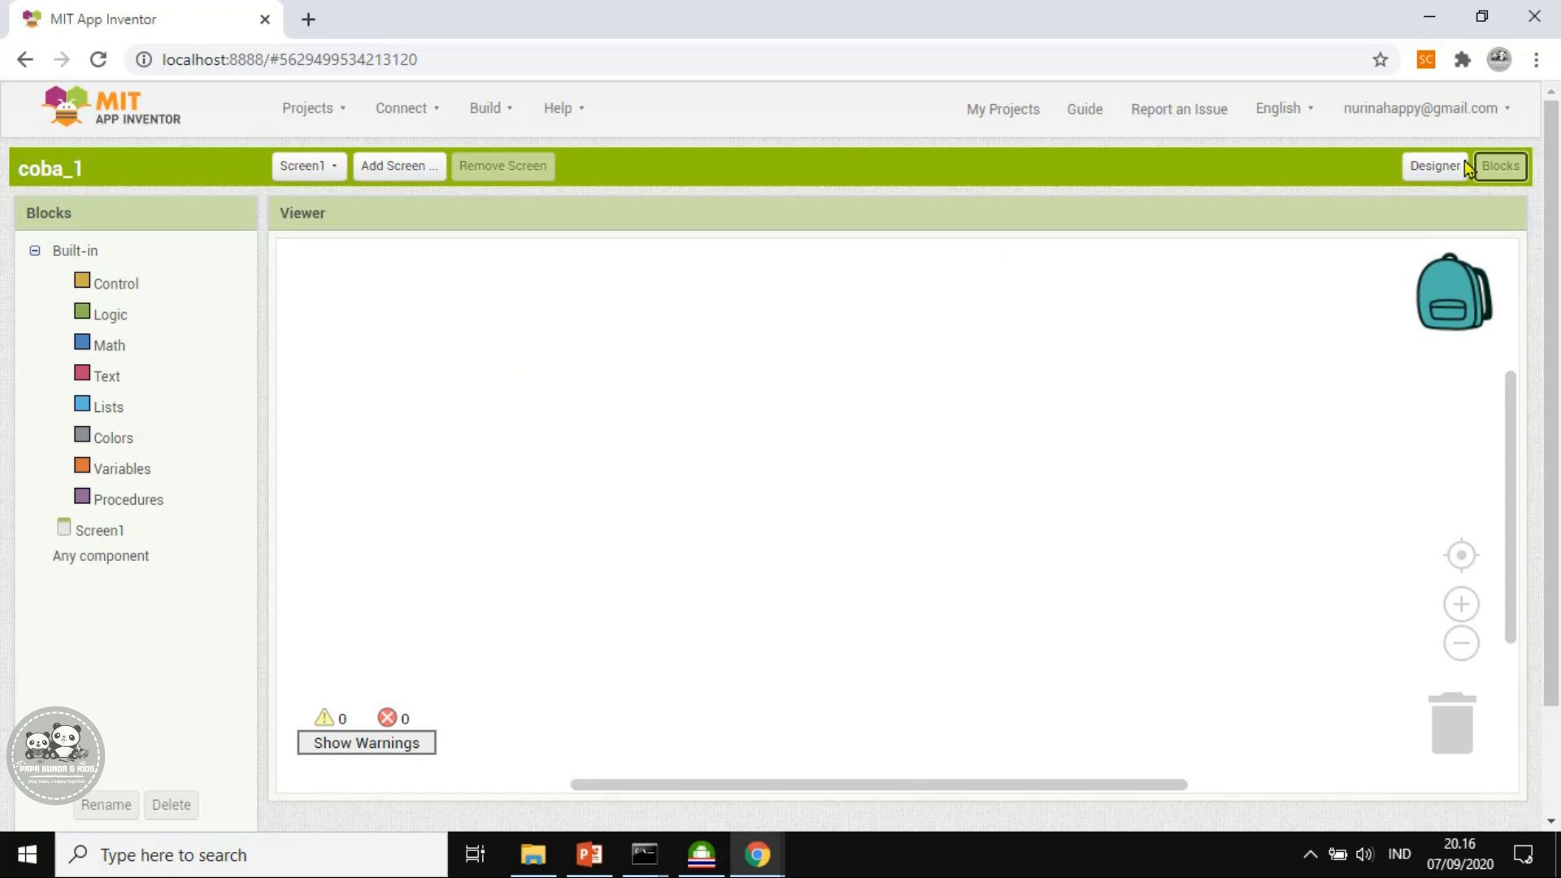
# Return to Designer and drop a User Interface Button onto Screen1 as Button1
pyautogui.click(1444, 168)
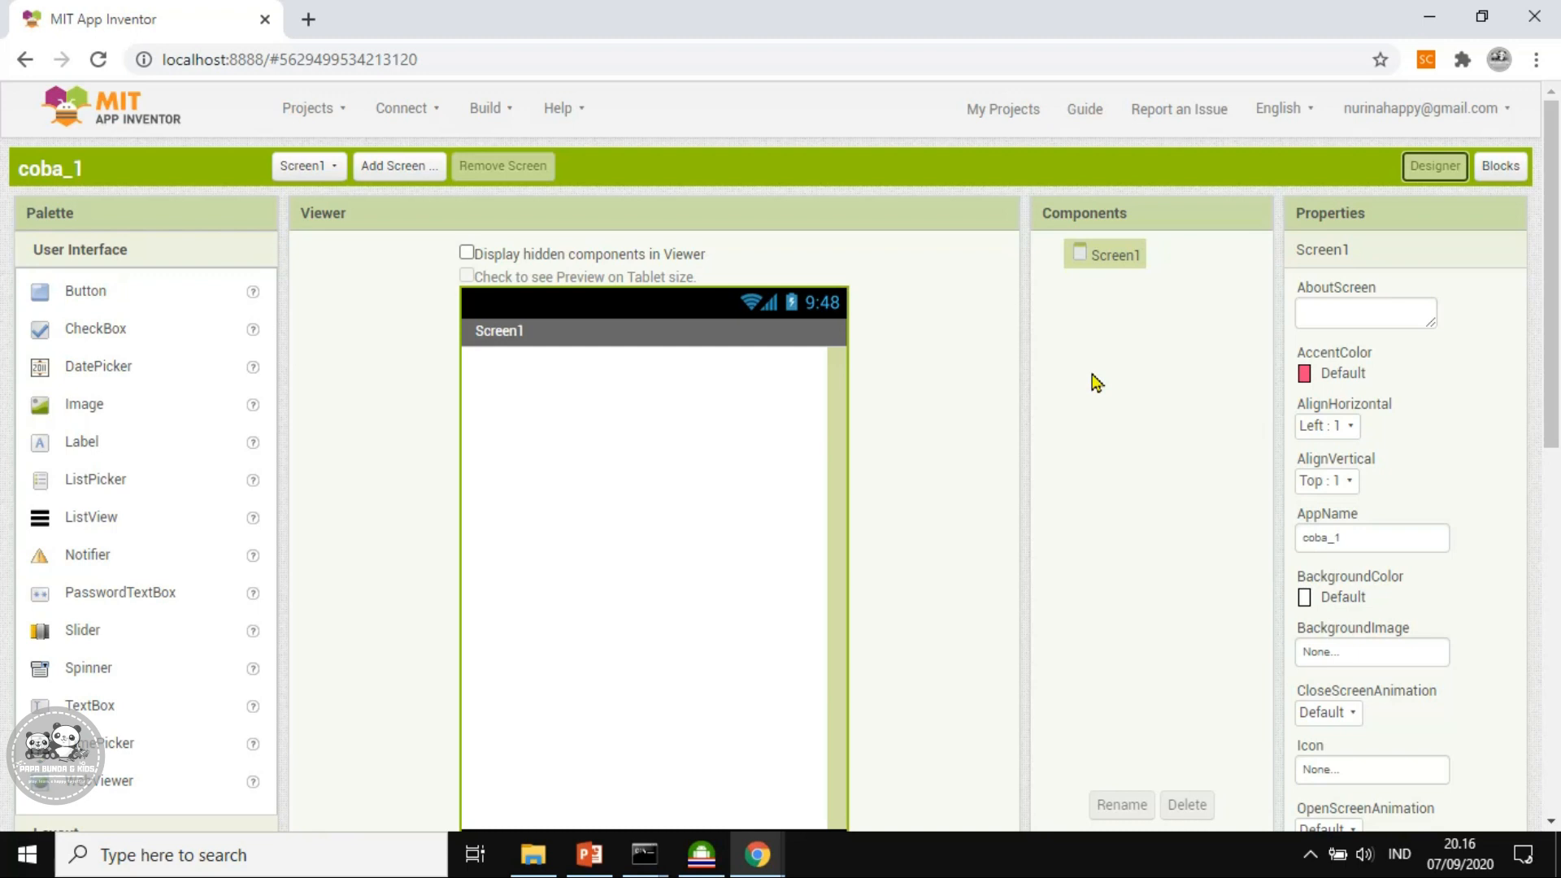
pyautogui.click(82, 300)
pyautogui.moveTo(82, 299); pyautogui.dragTo(606, 429)
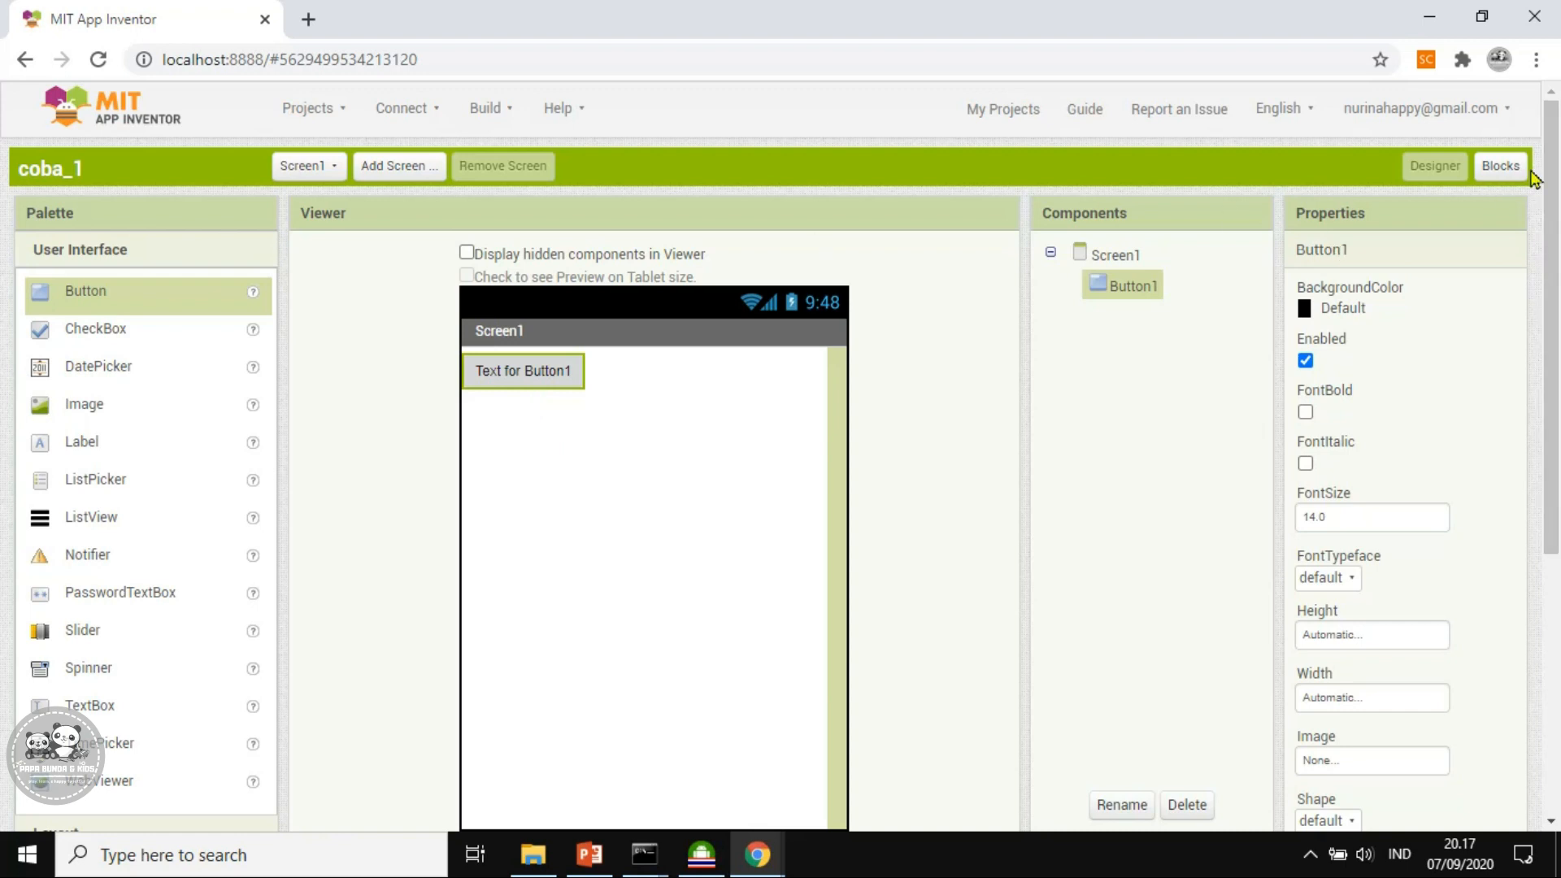
# Peek at the Blocks editor, browse the Connect menu options, then open the Projects menu
pyautogui.click(1501, 168)
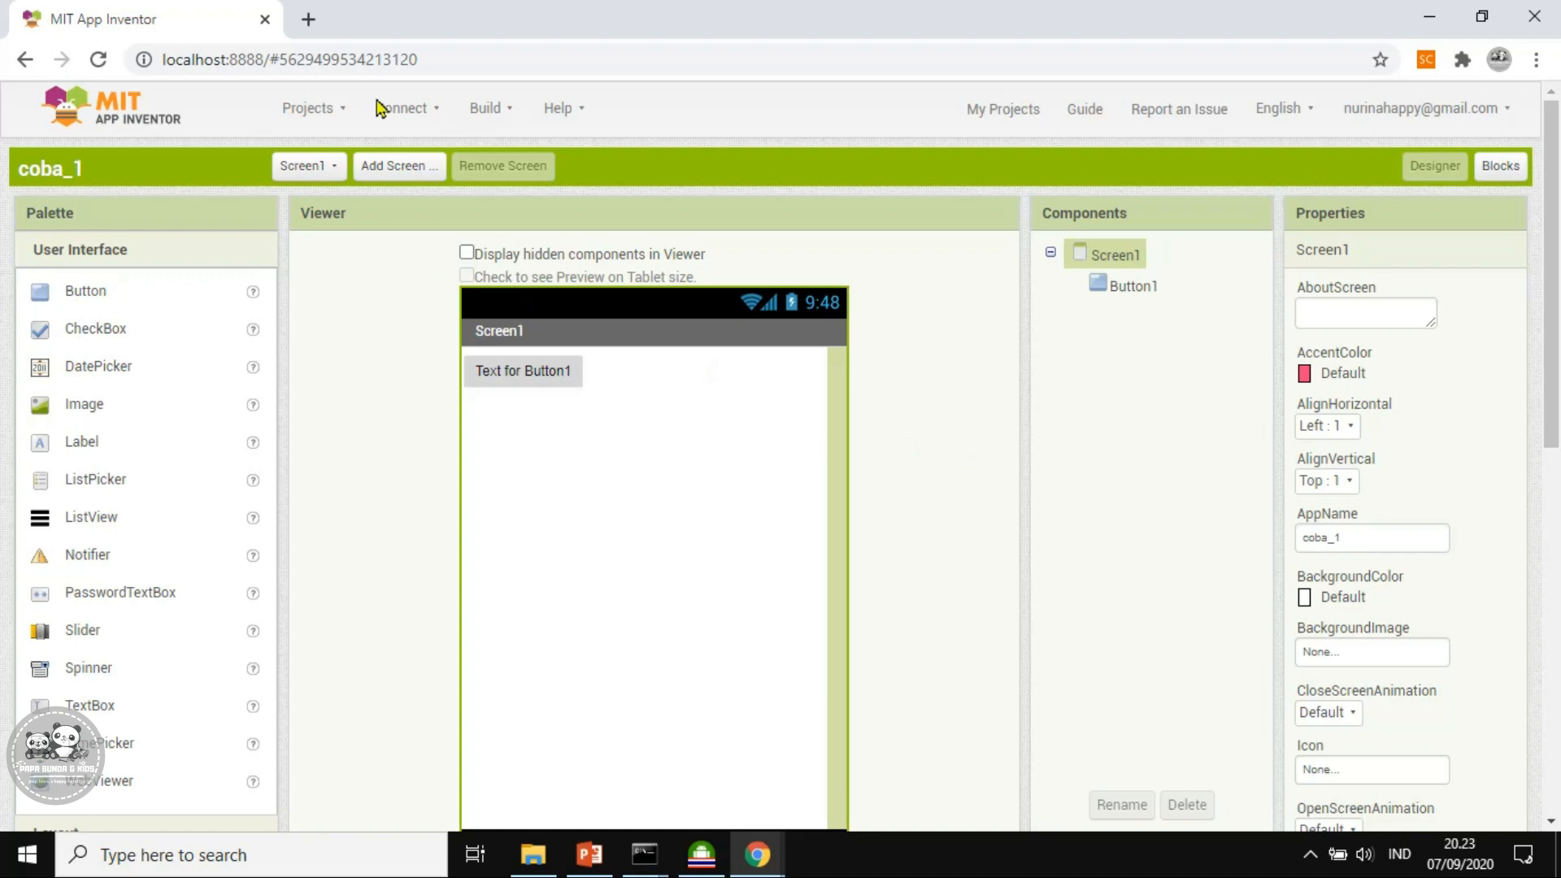
pyautogui.click(422, 114)
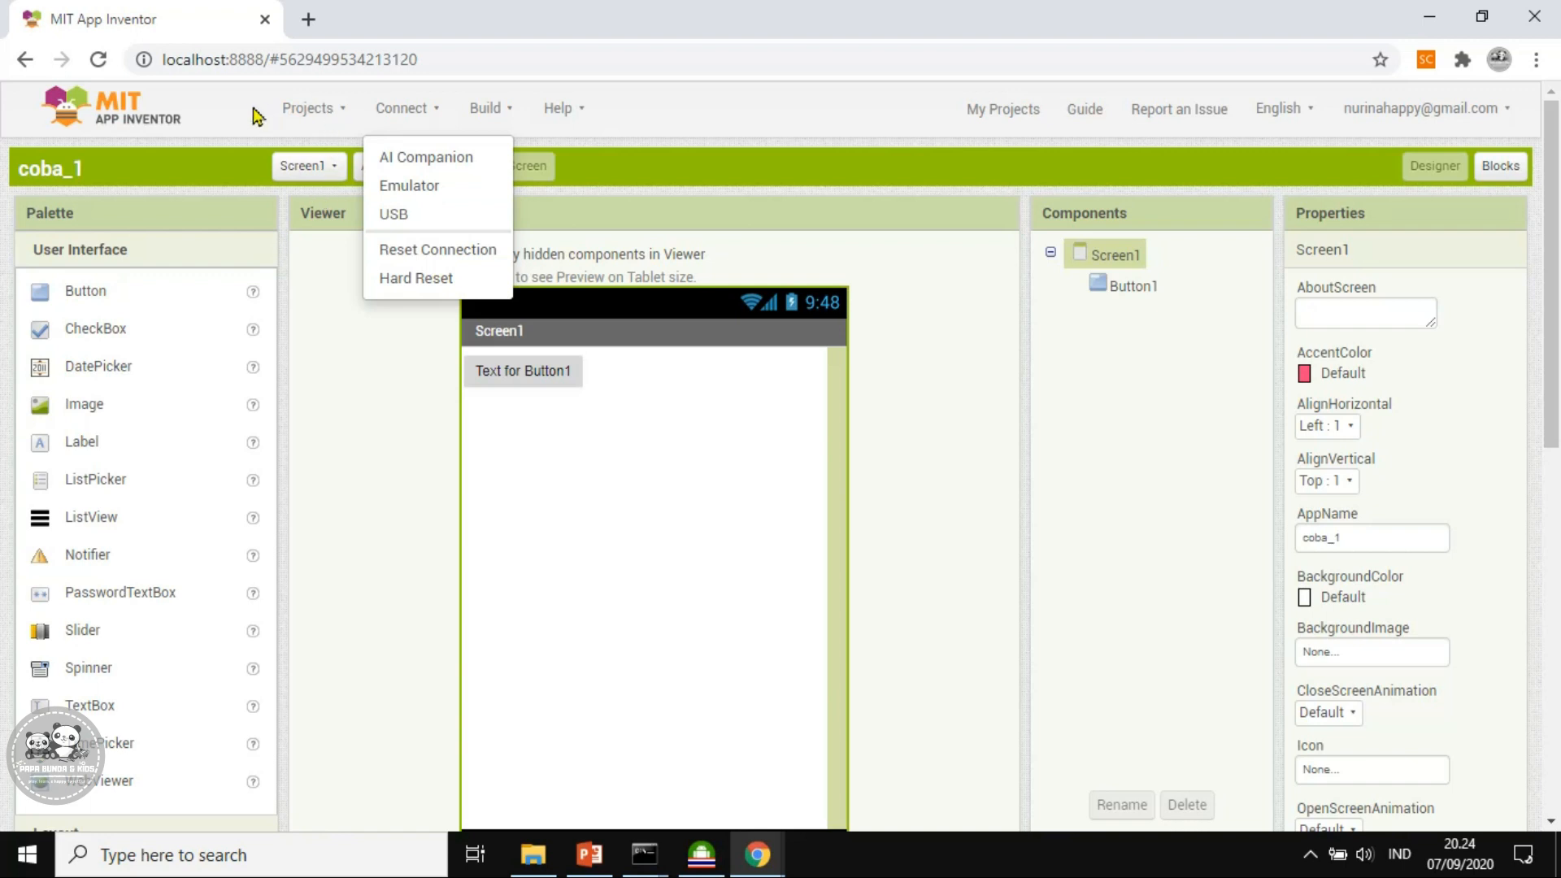
pyautogui.click(329, 114)
pyautogui.click(330, 112)
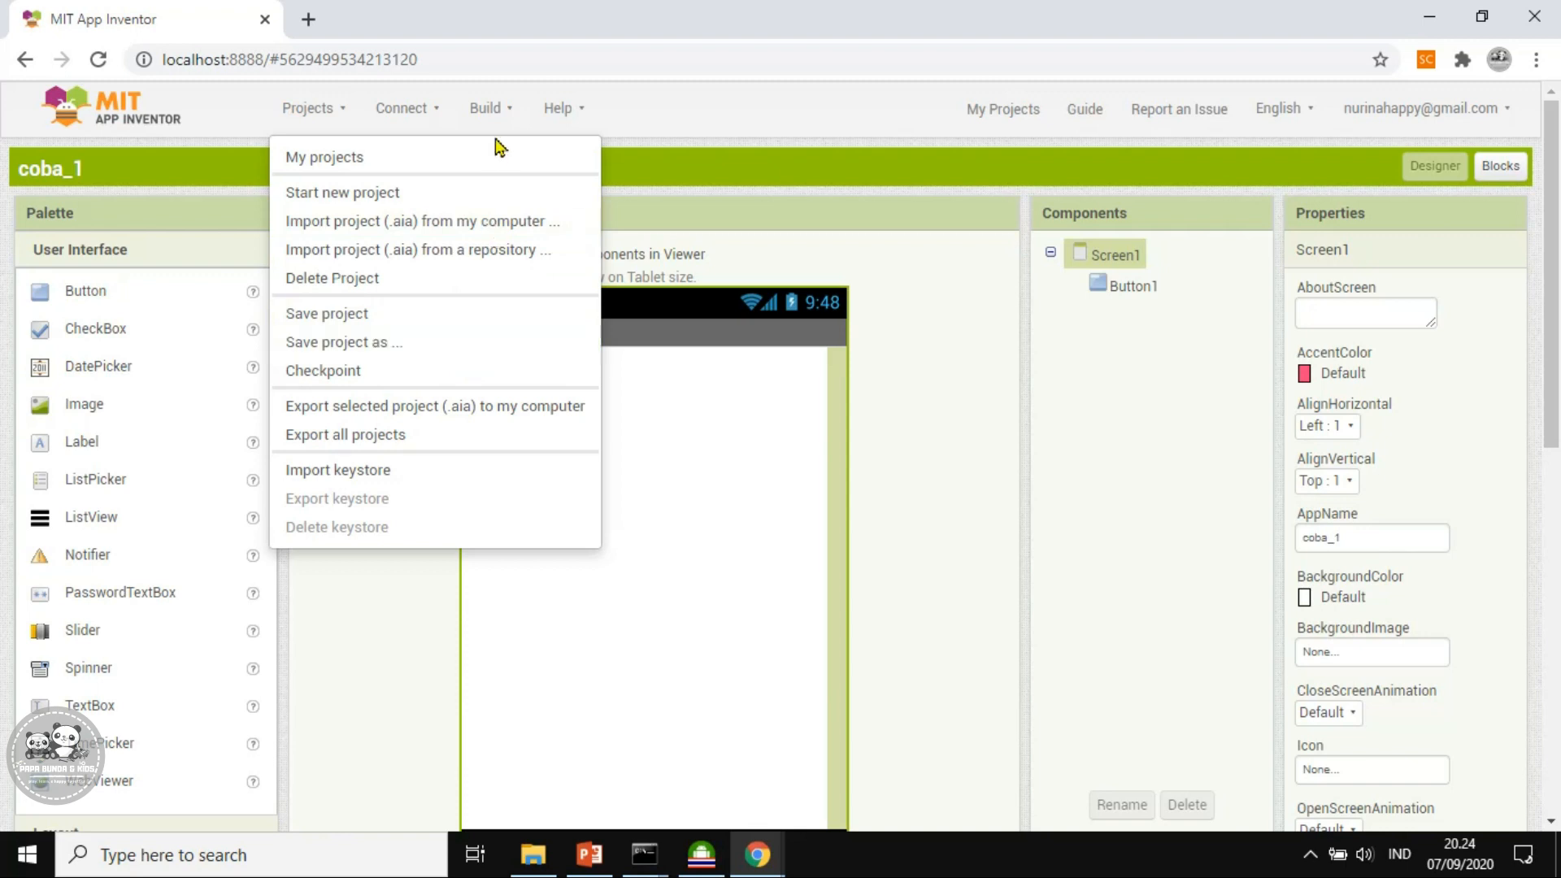
# Open the Build menu to see the options for building coba_1
pyautogui.click(507, 113)
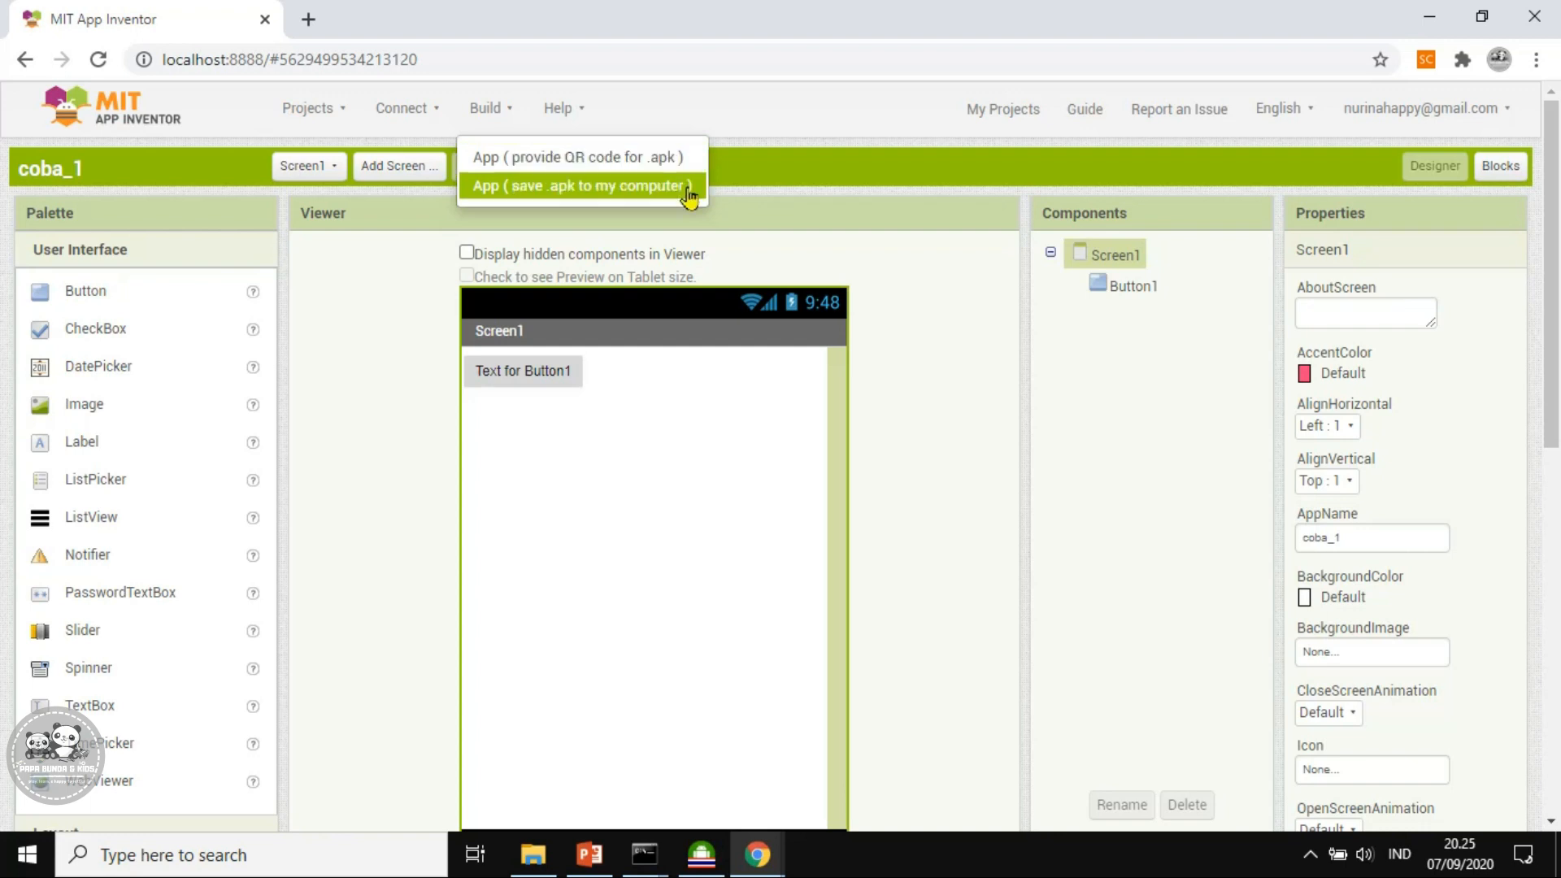
# Choose 'App ( save .apk to my computer )' to build coba_1 as a local .apk
pyautogui.click(943, 439)
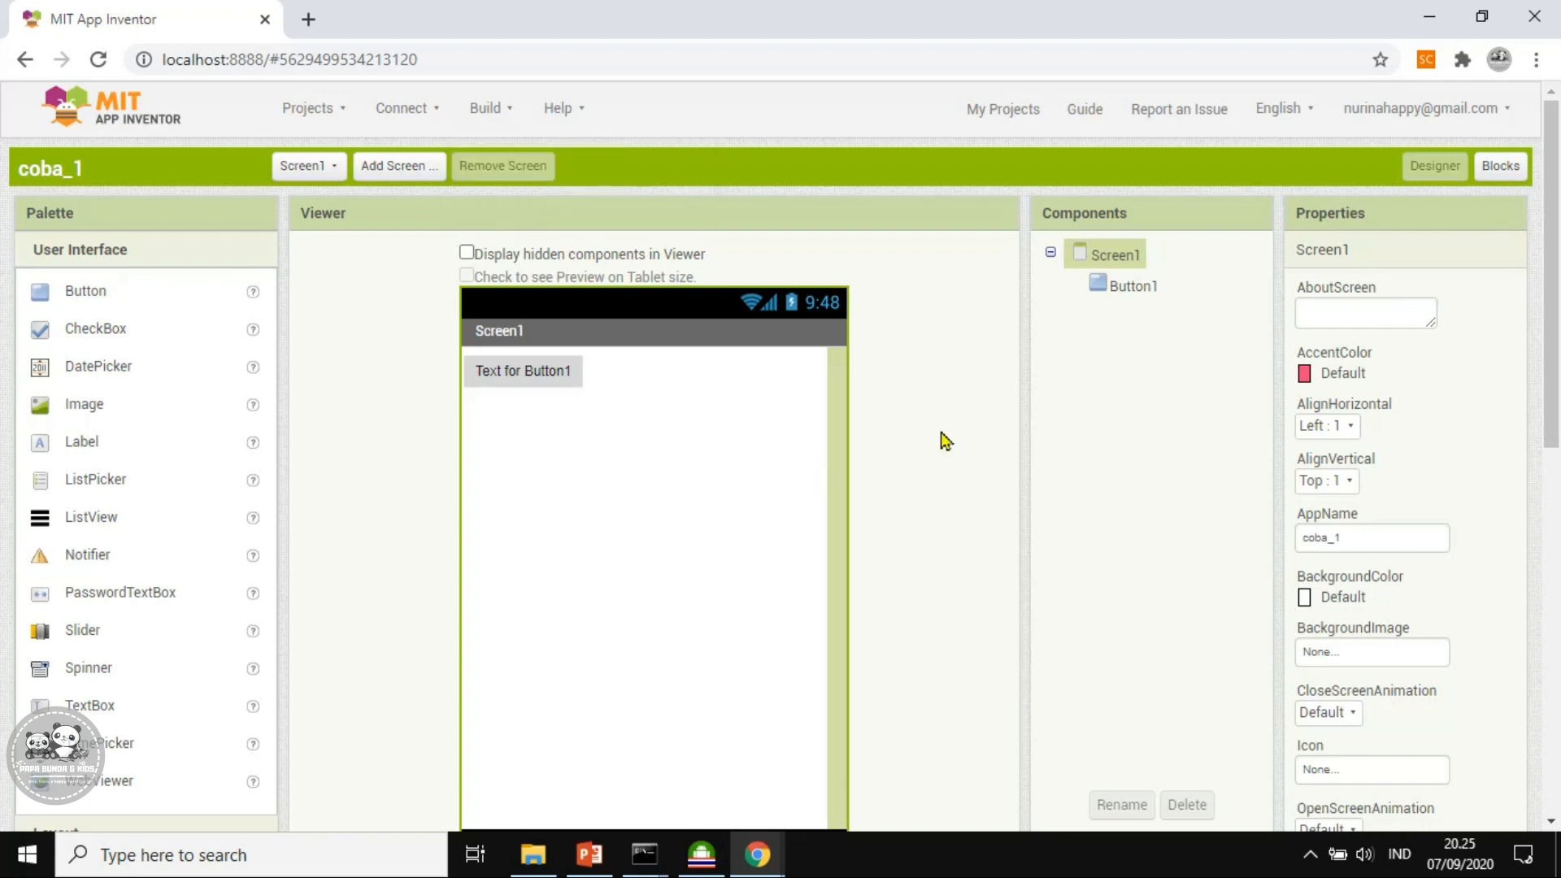